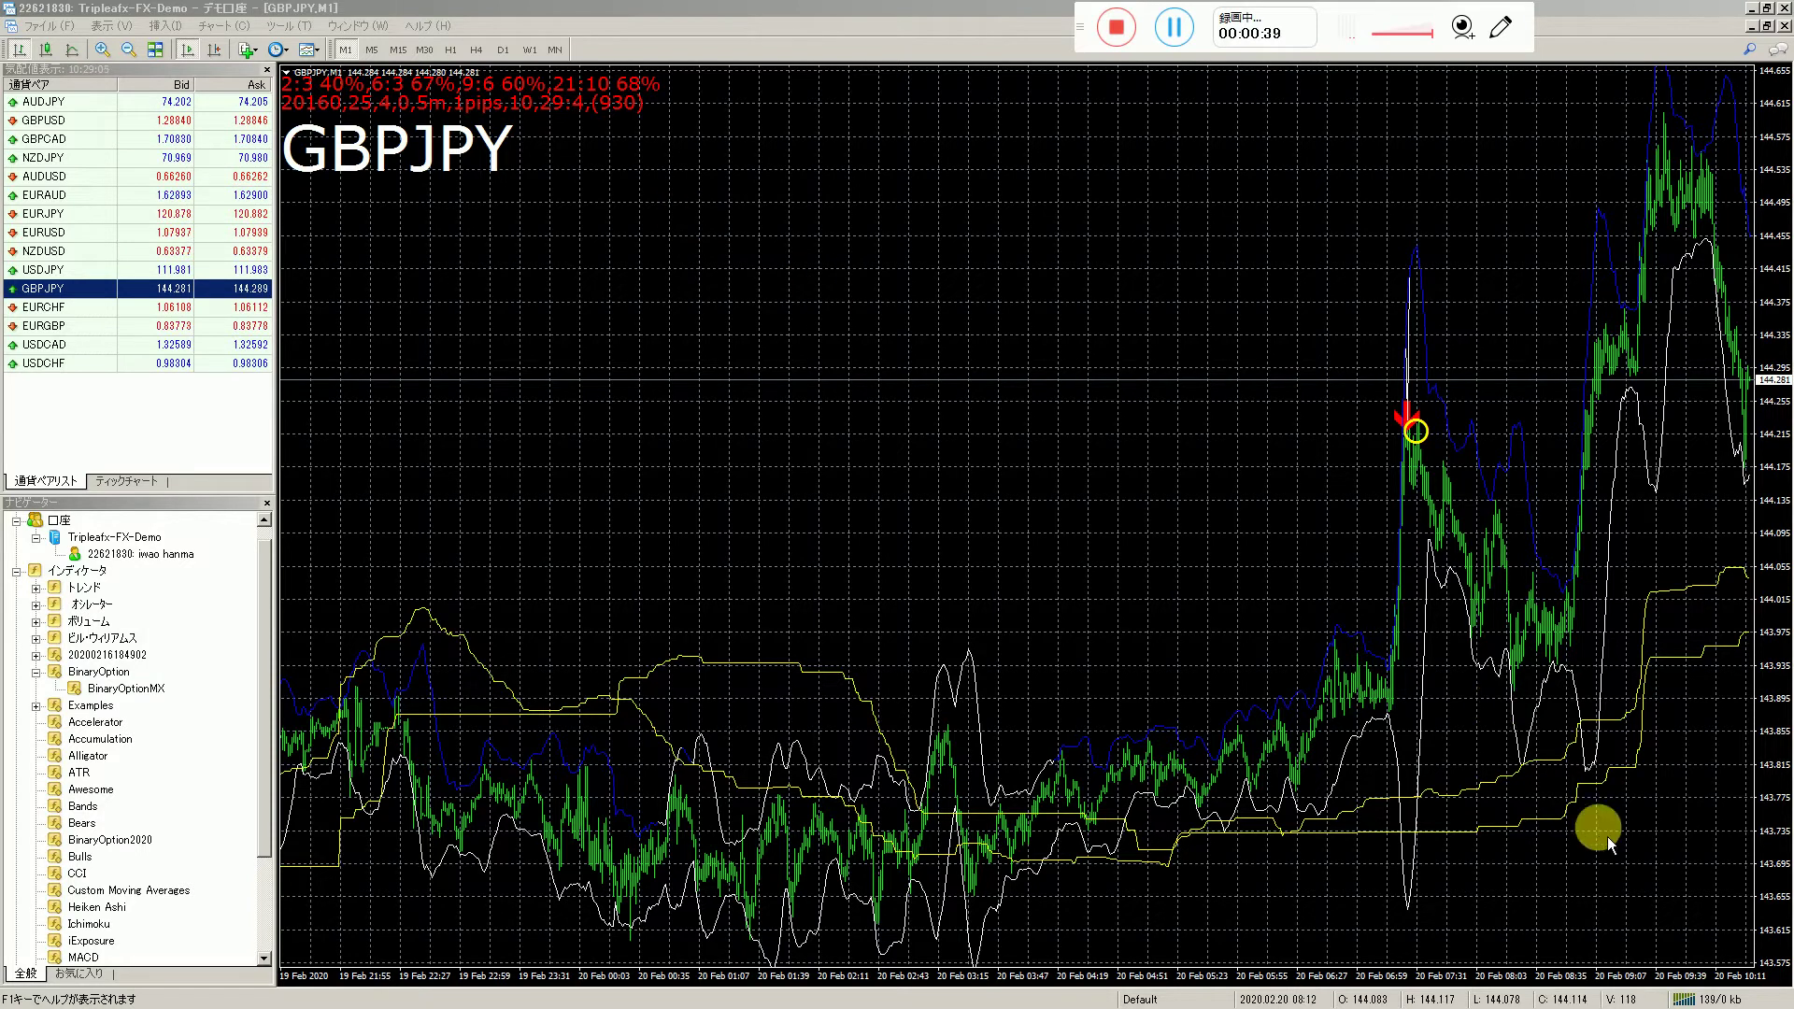
# - Check the system calendar and clock, then return to the chart
pyautogui.moveTo(1681, 1005)
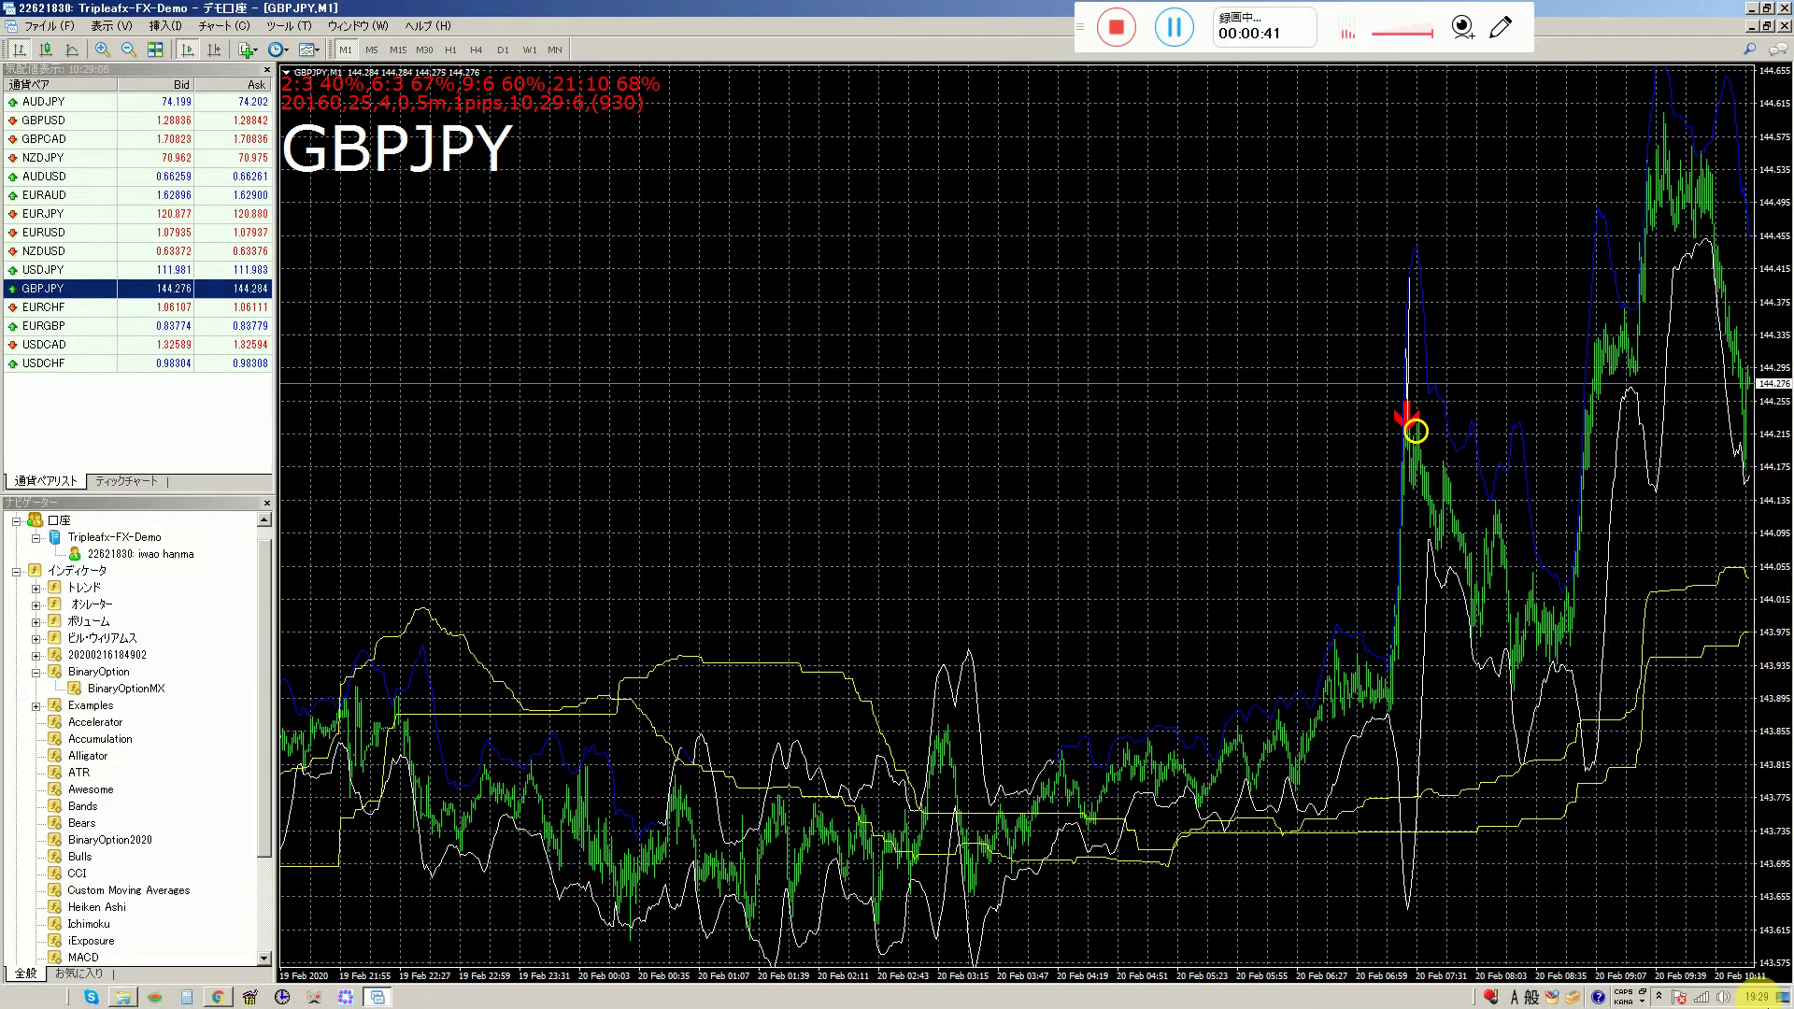
pyautogui.click(1757, 996)
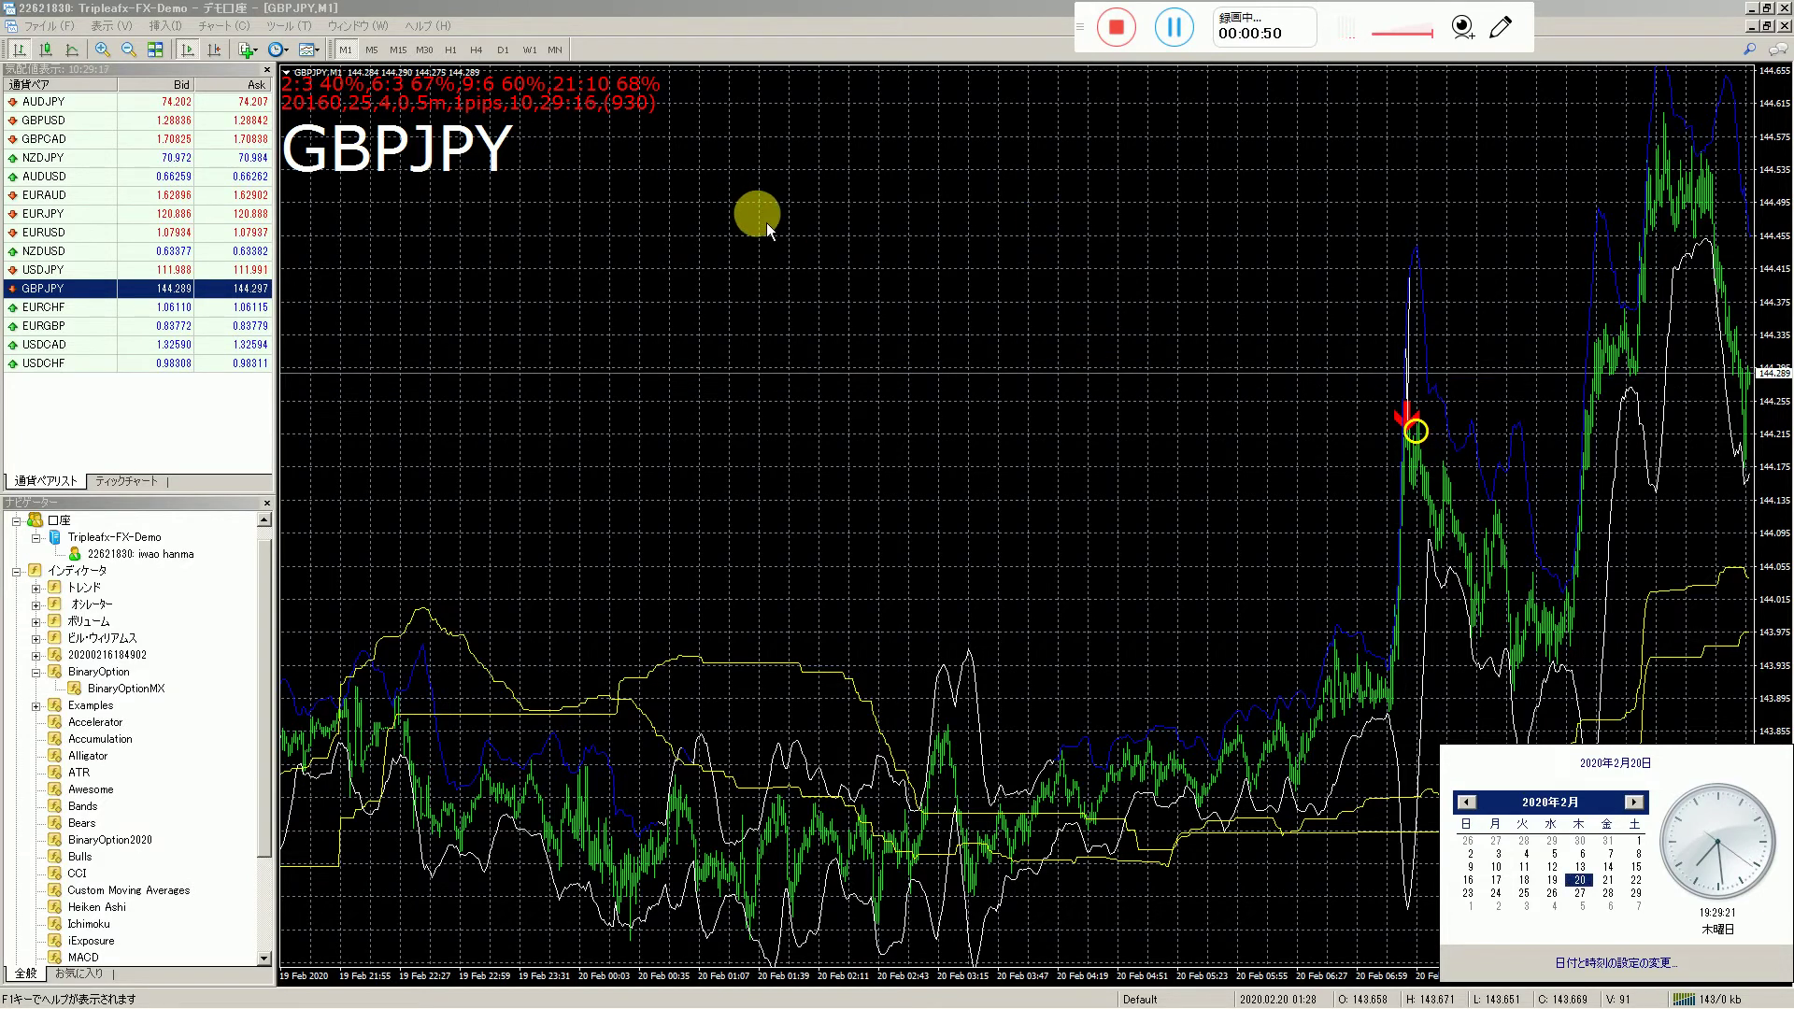
pyautogui.click(766, 223)
# - Open BinaryOptionMX's parameter settings from the chart's indicator list and start loading a preset
pyautogui.rightClick(634, 252)
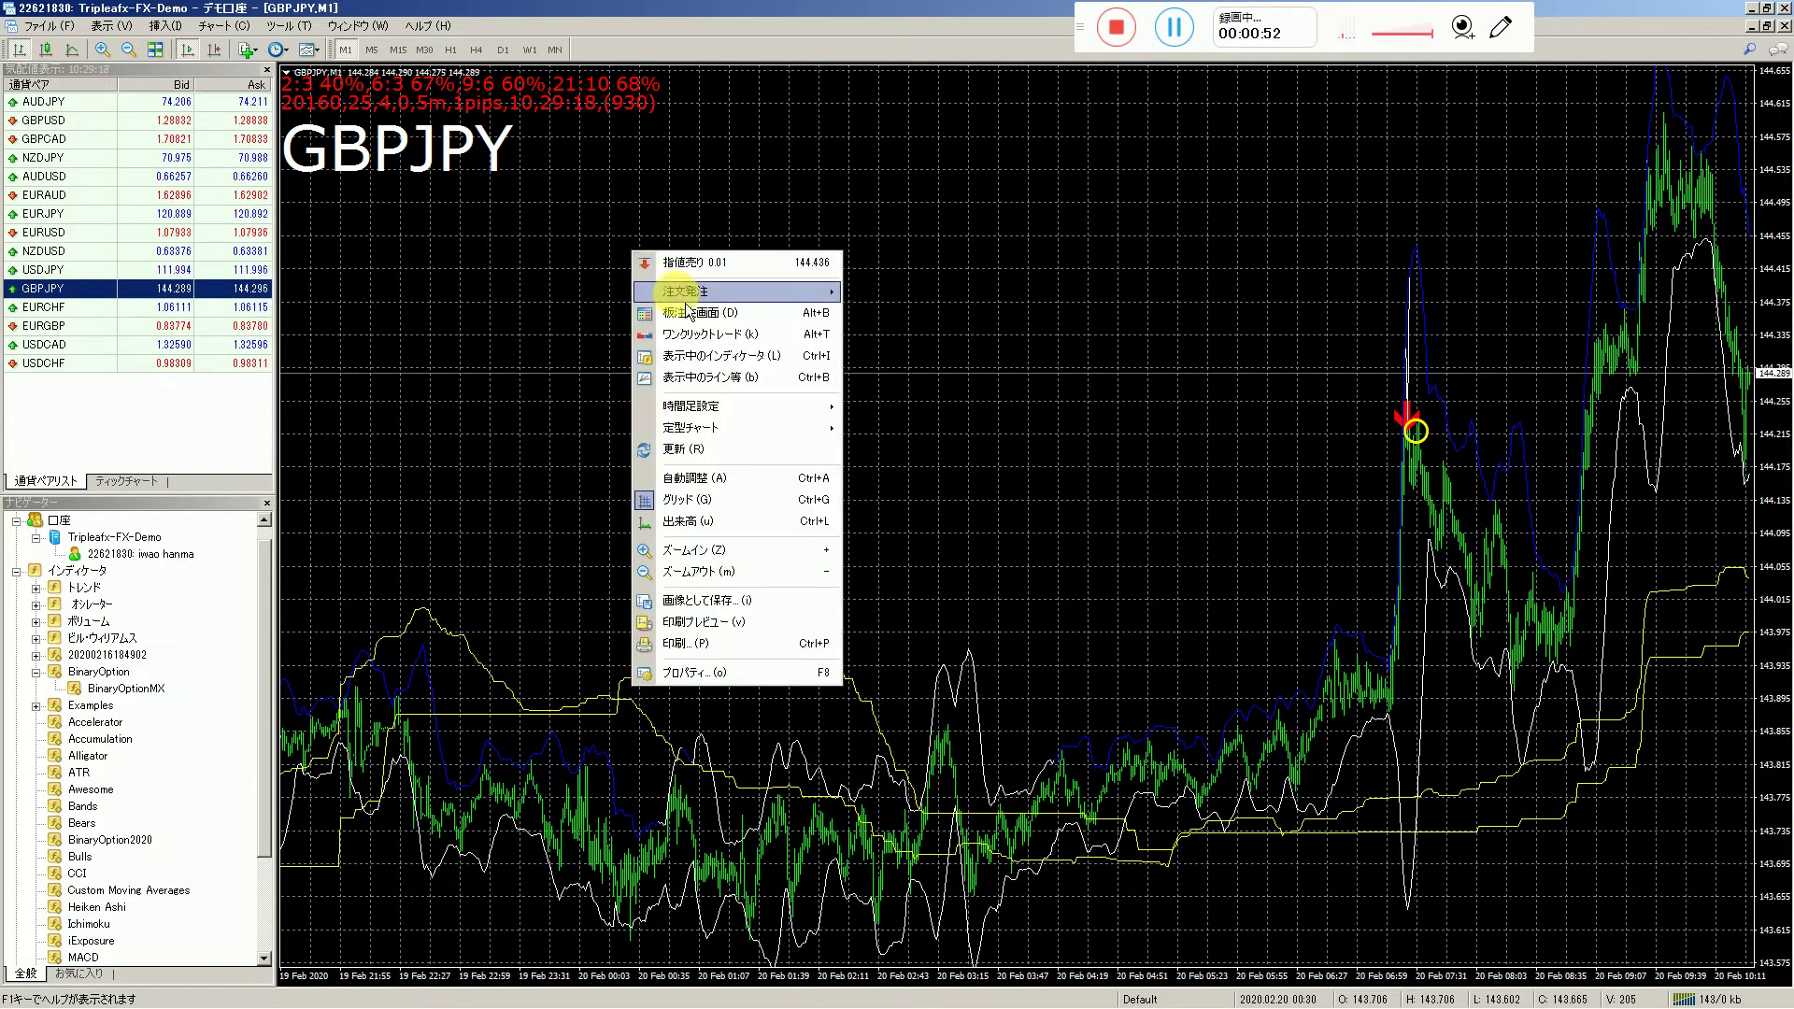
pyautogui.click(738, 355)
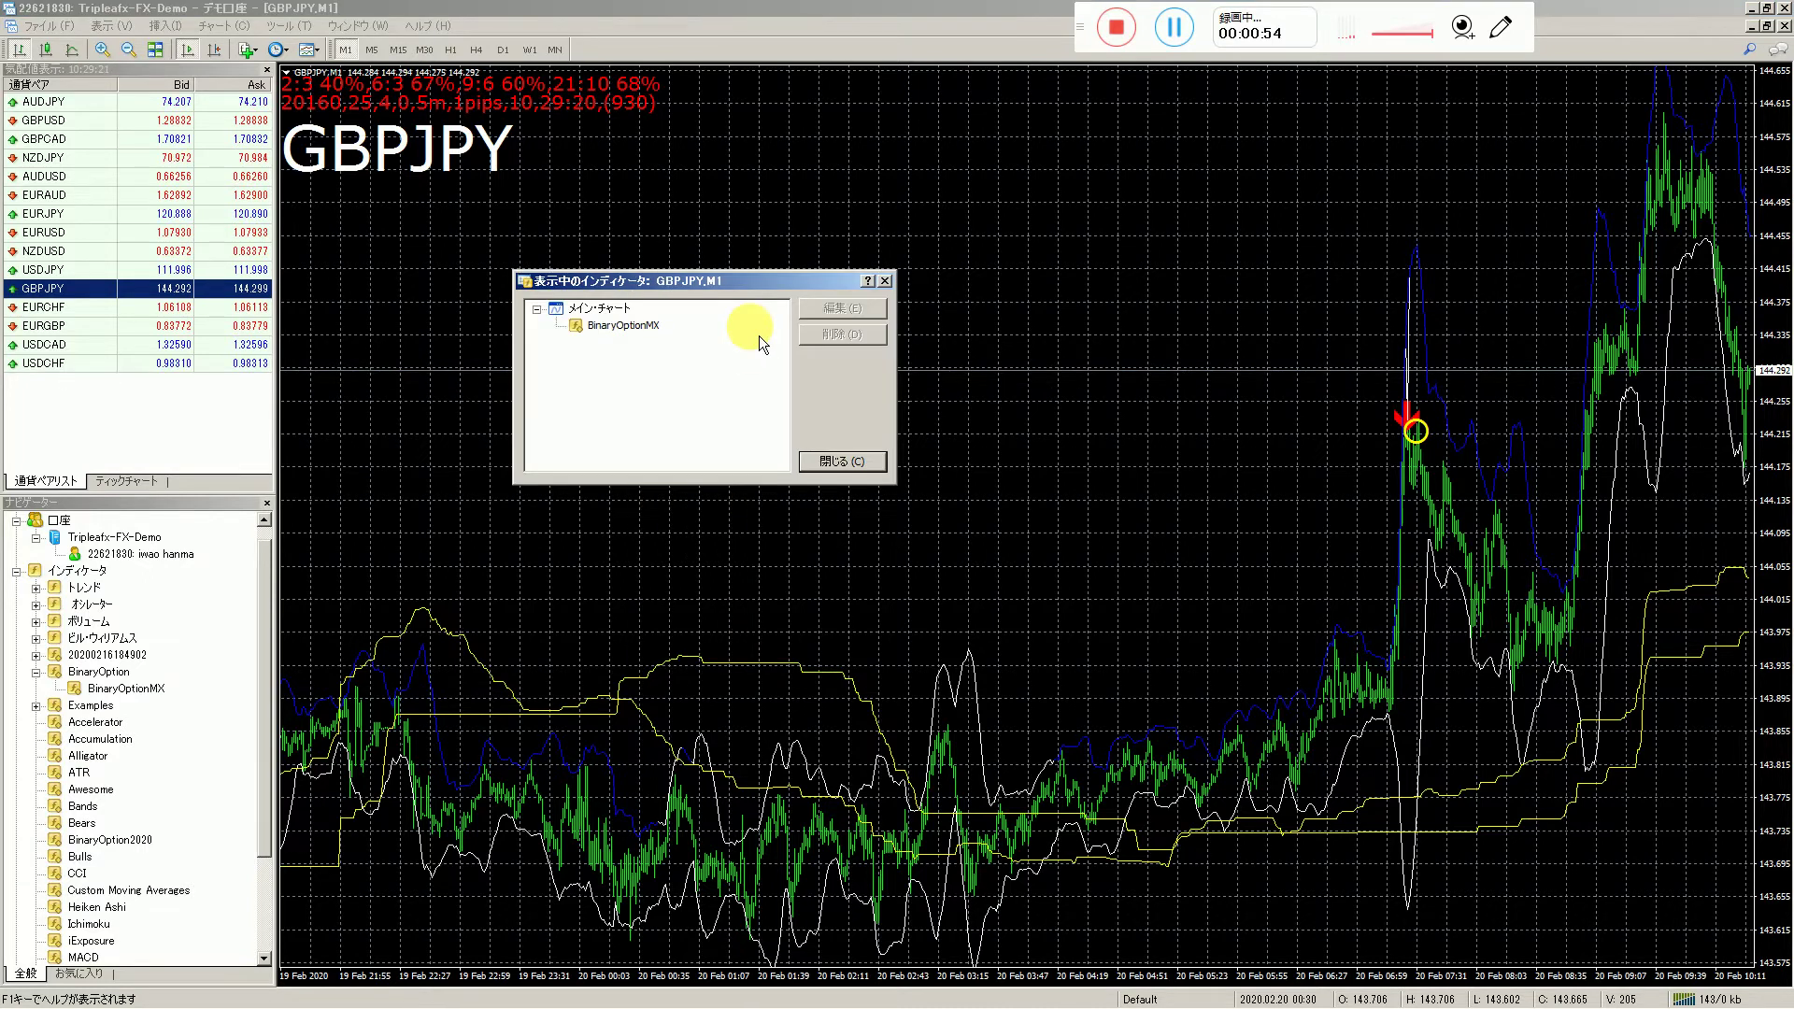
pyautogui.doubleClick(648, 332)
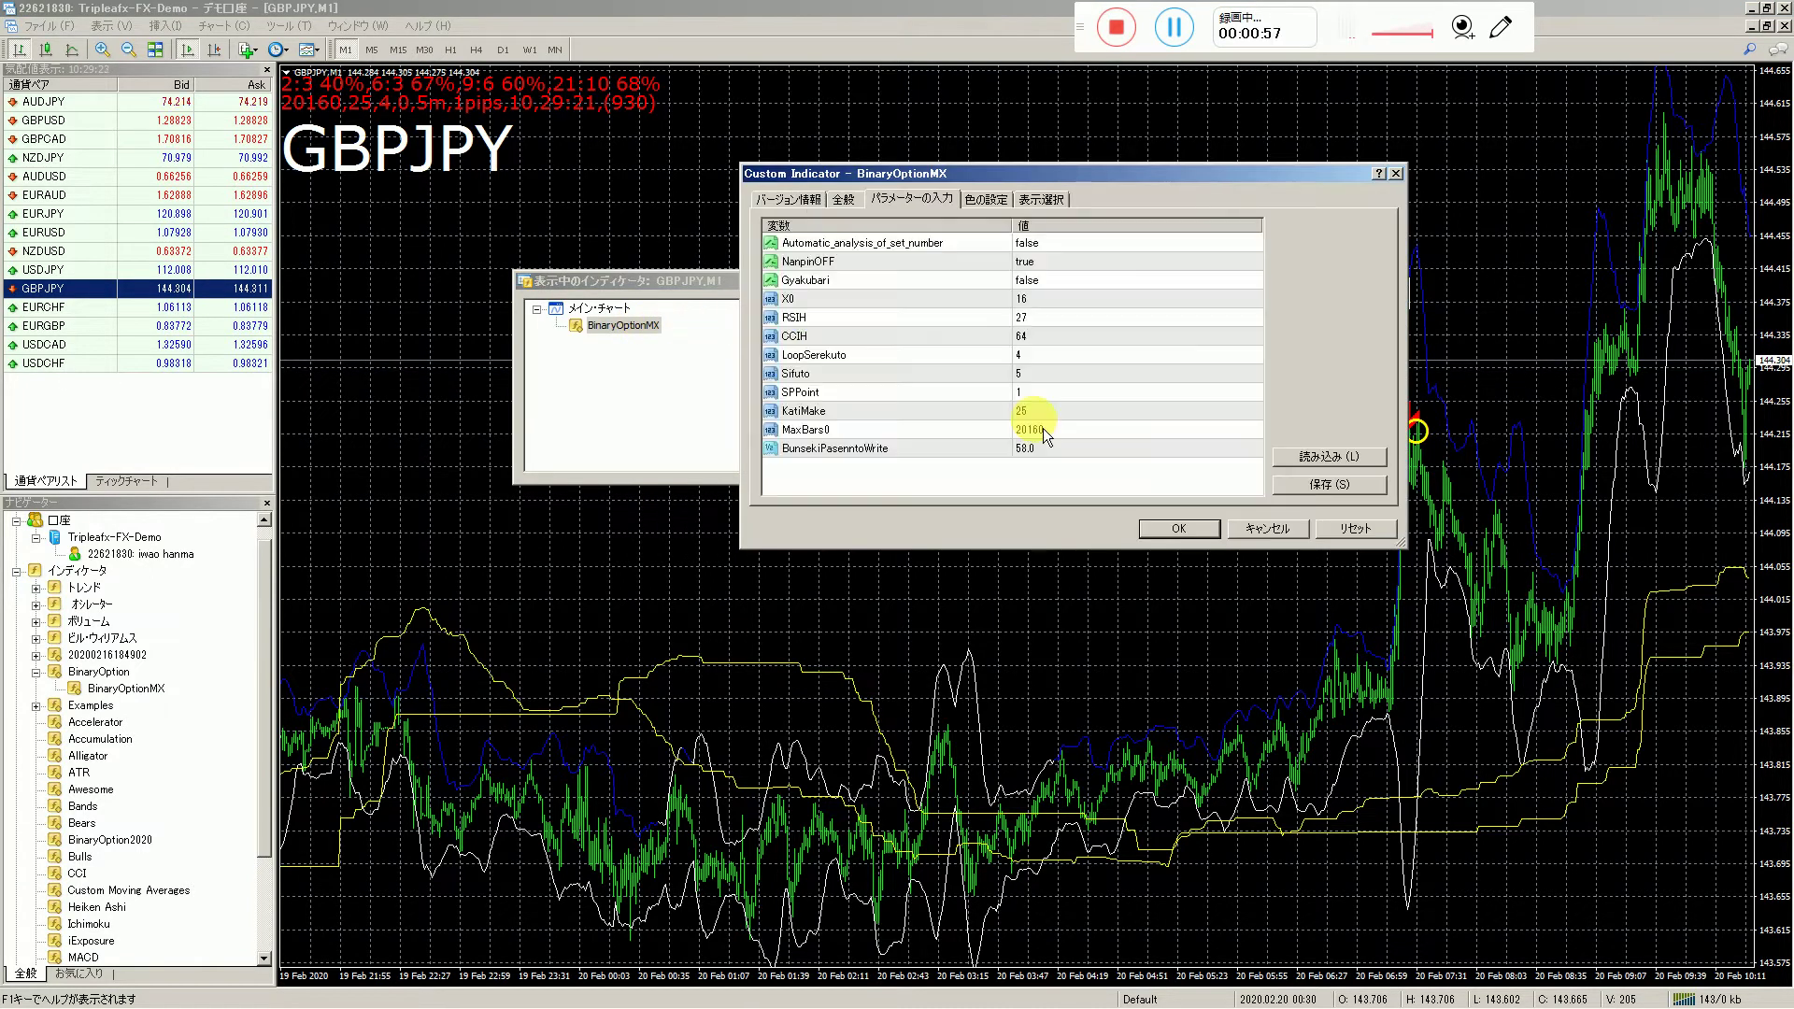
pyautogui.click(1332, 459)
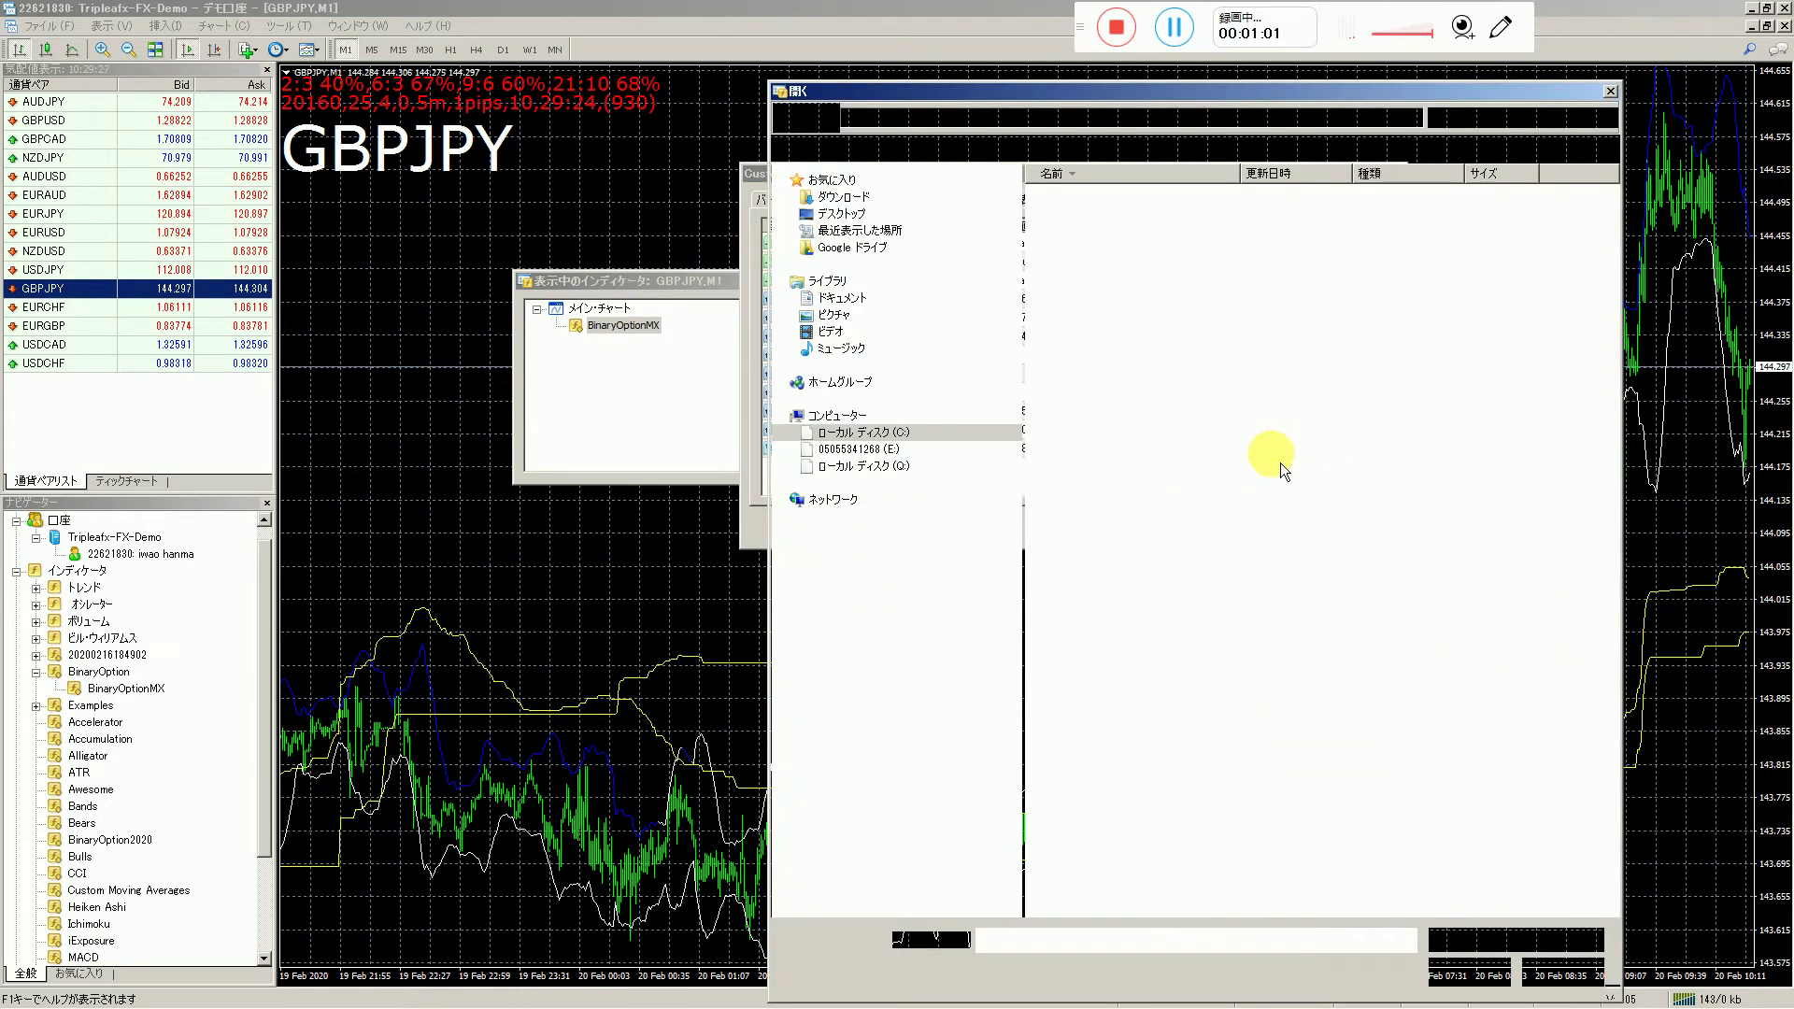
# - Load 69%_GBPJPY_M1_20160_50 from T_2020_2_14_M1_3pips_5 and apply it to BinaryOptionMX
pyautogui.click(1171, 653)
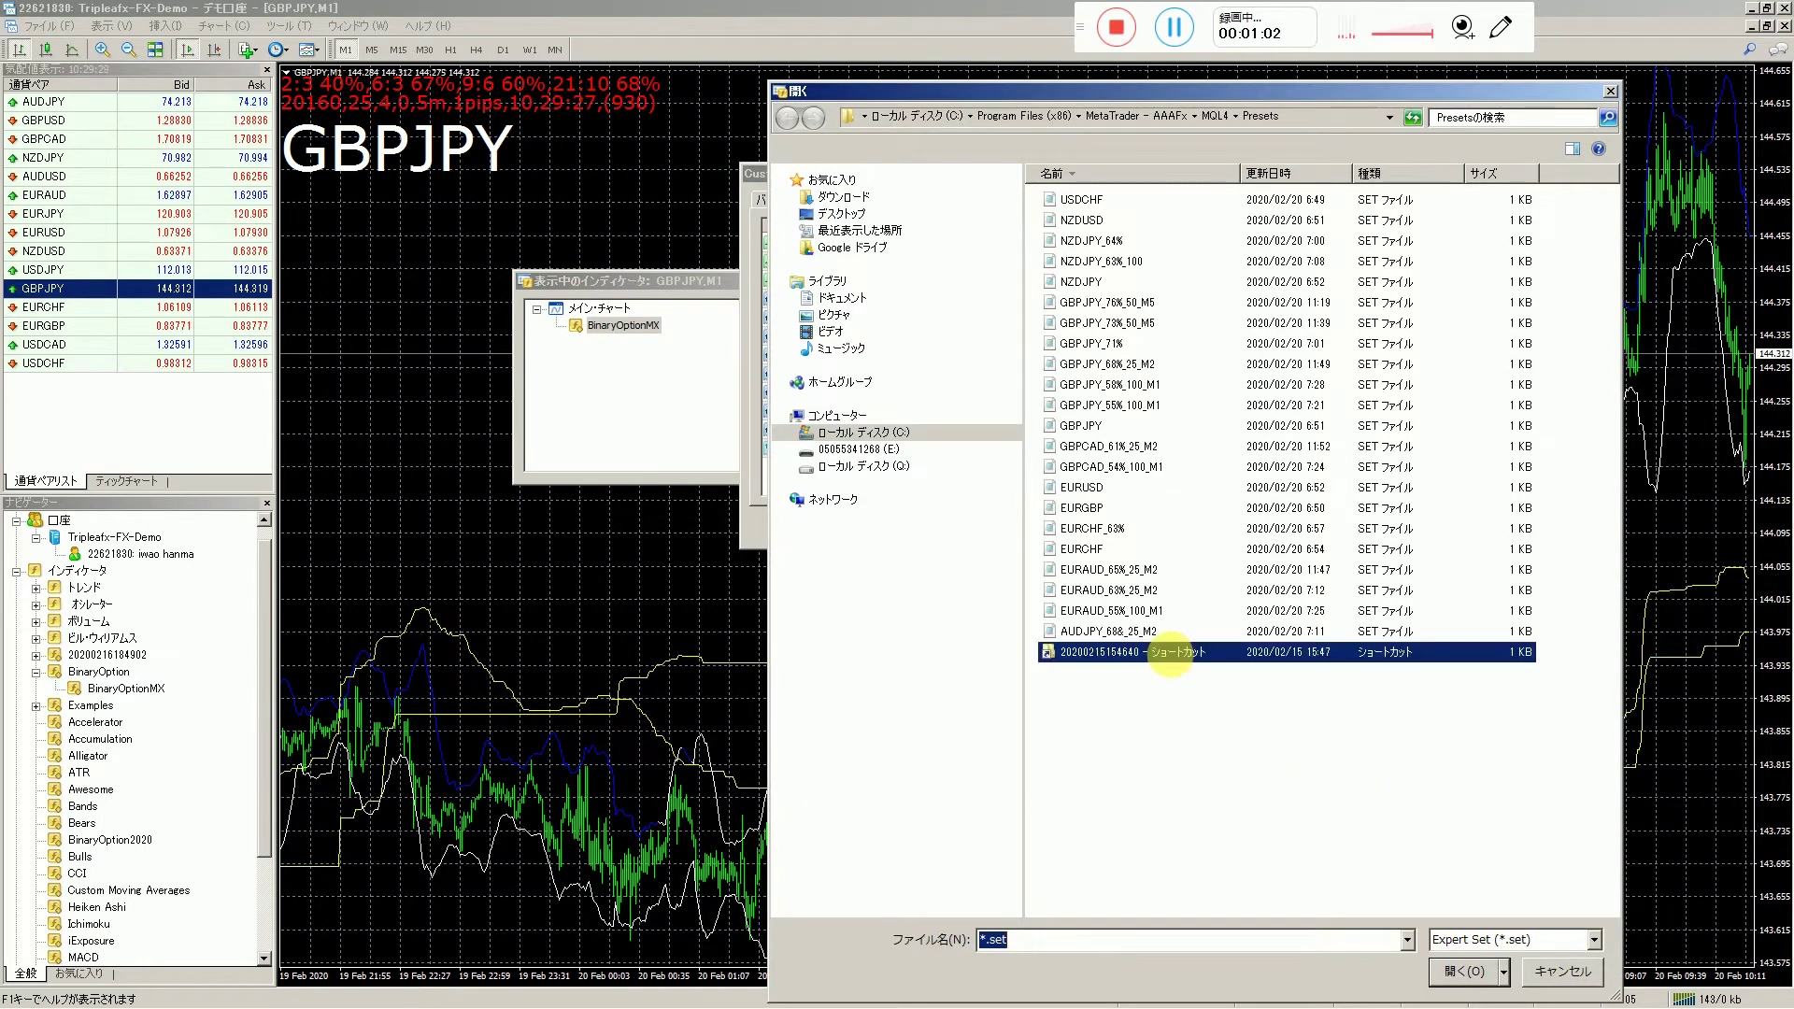
pyautogui.doubleClick(1179, 663)
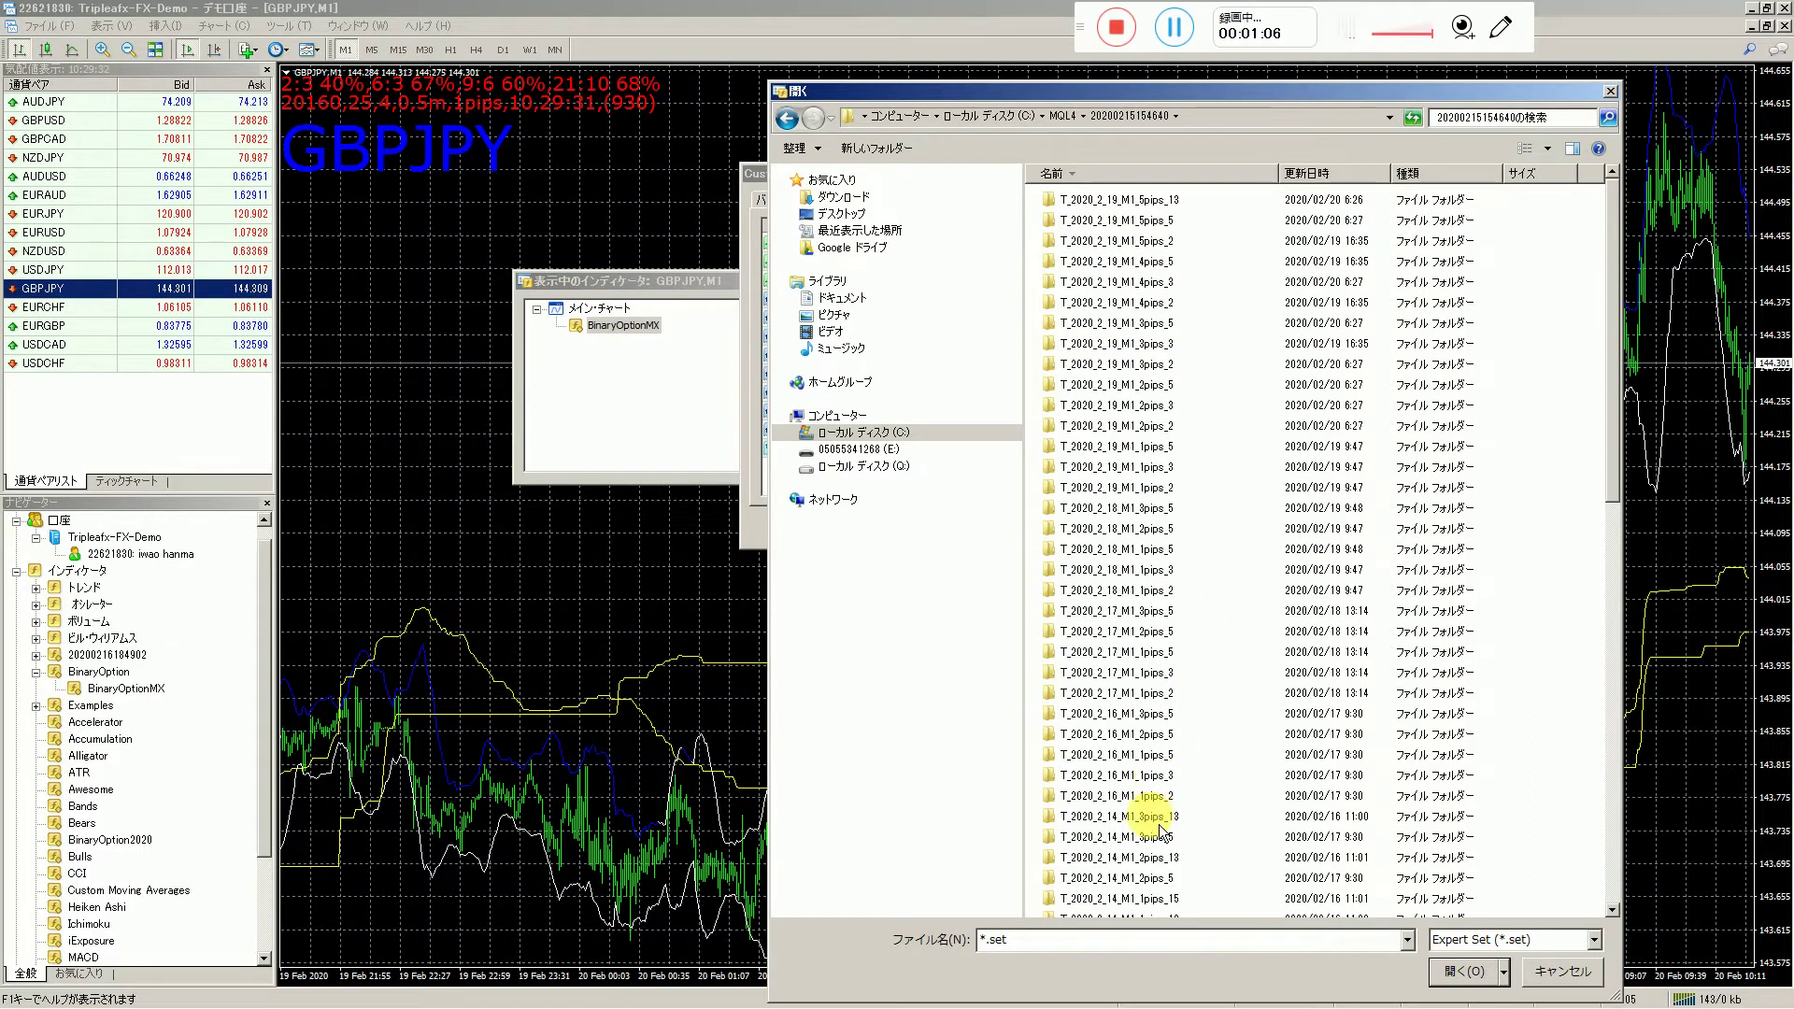
pyautogui.click(1222, 818)
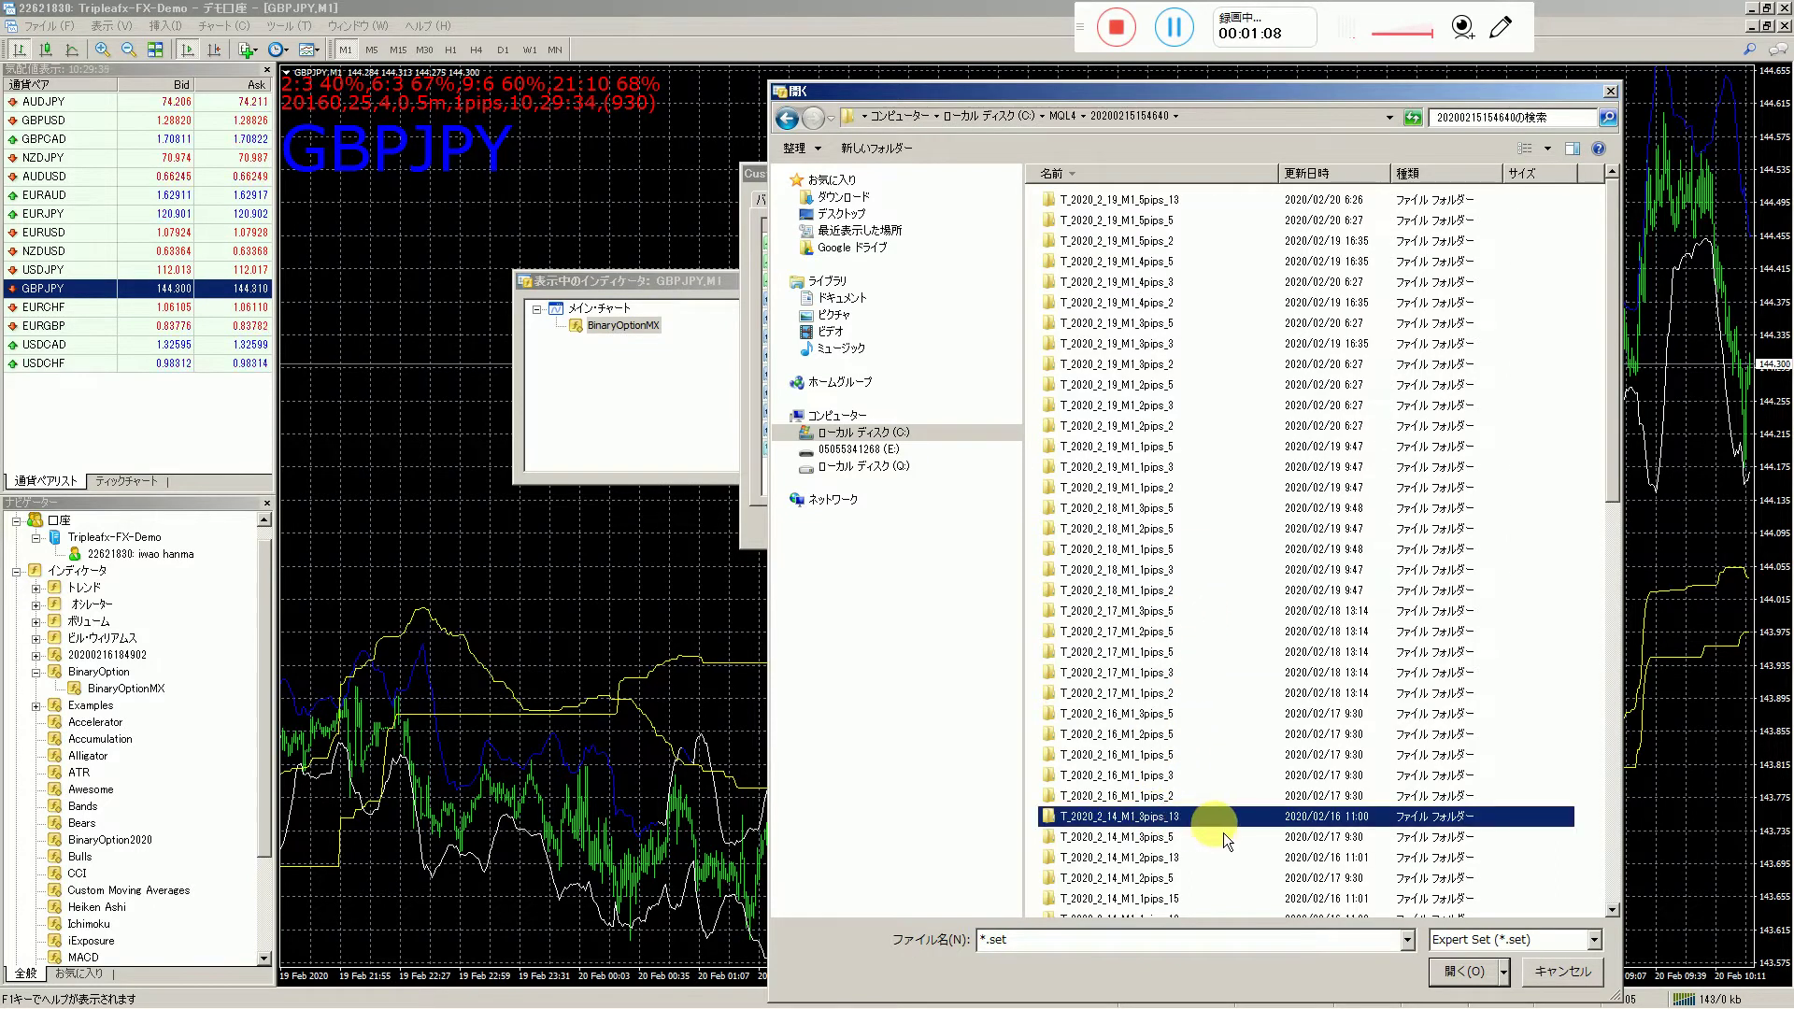
pyautogui.scroll(-3, 1228, 834)
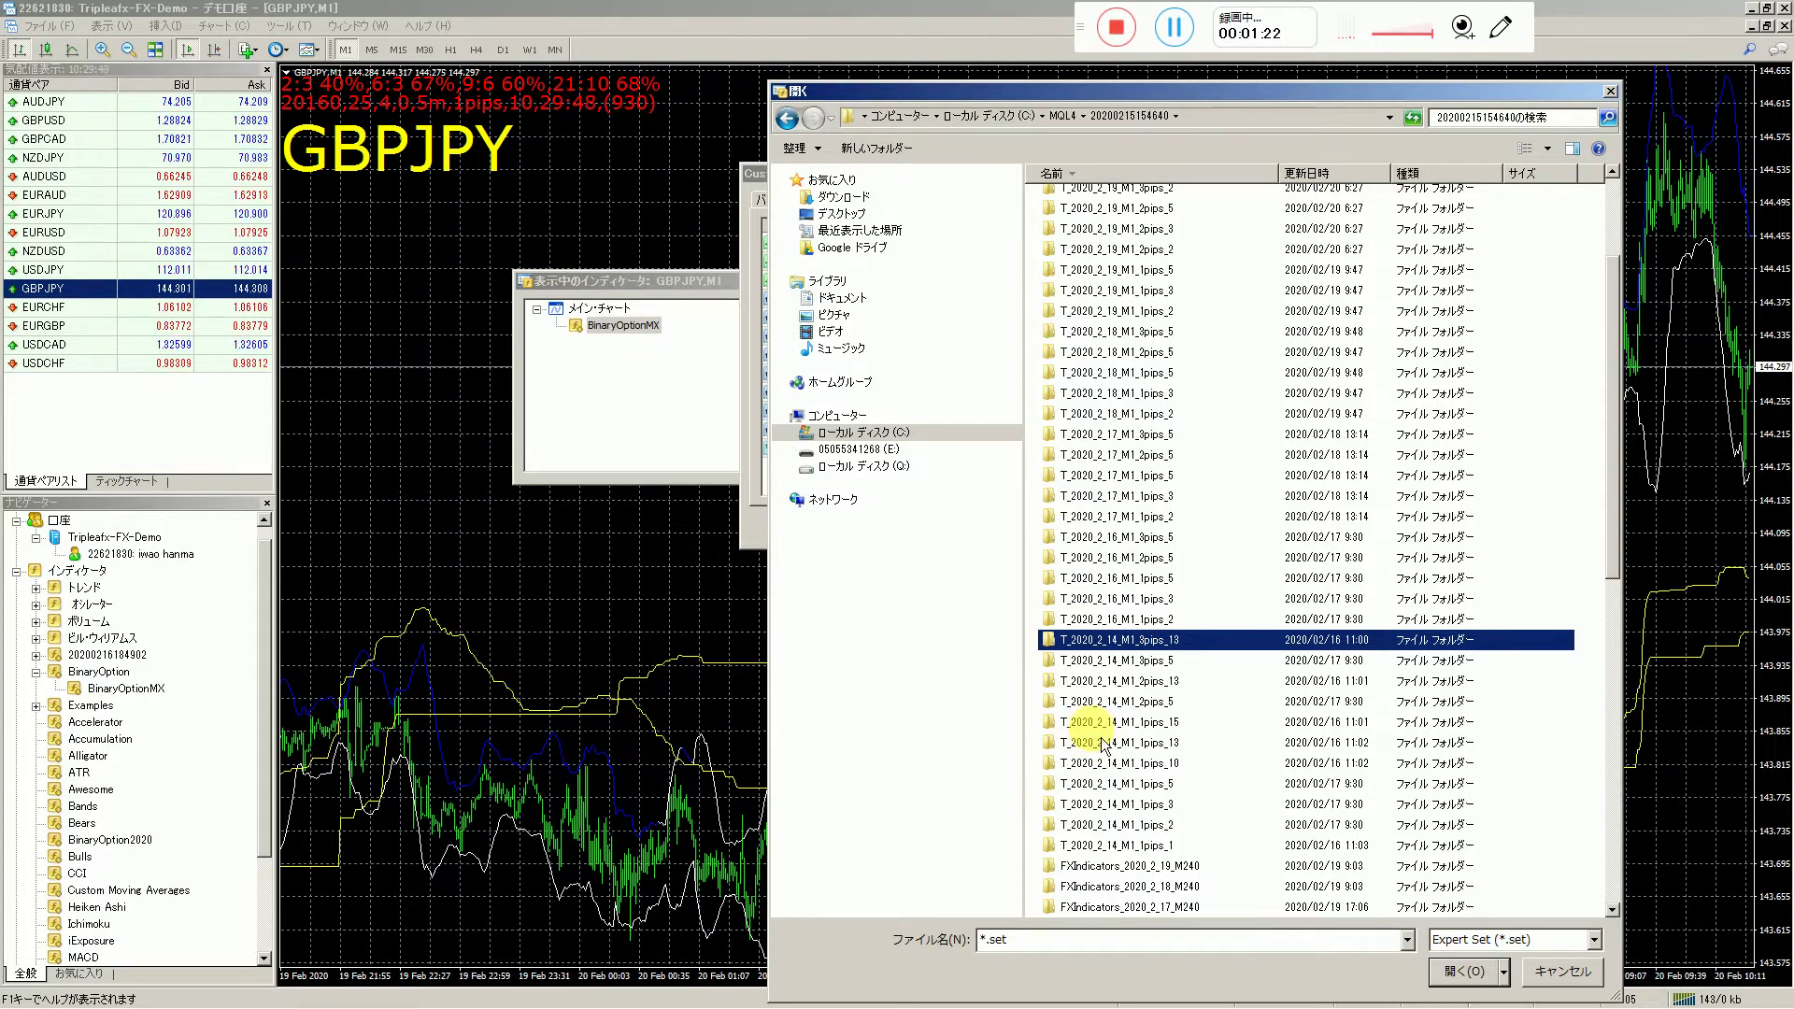
pyautogui.click(1170, 667)
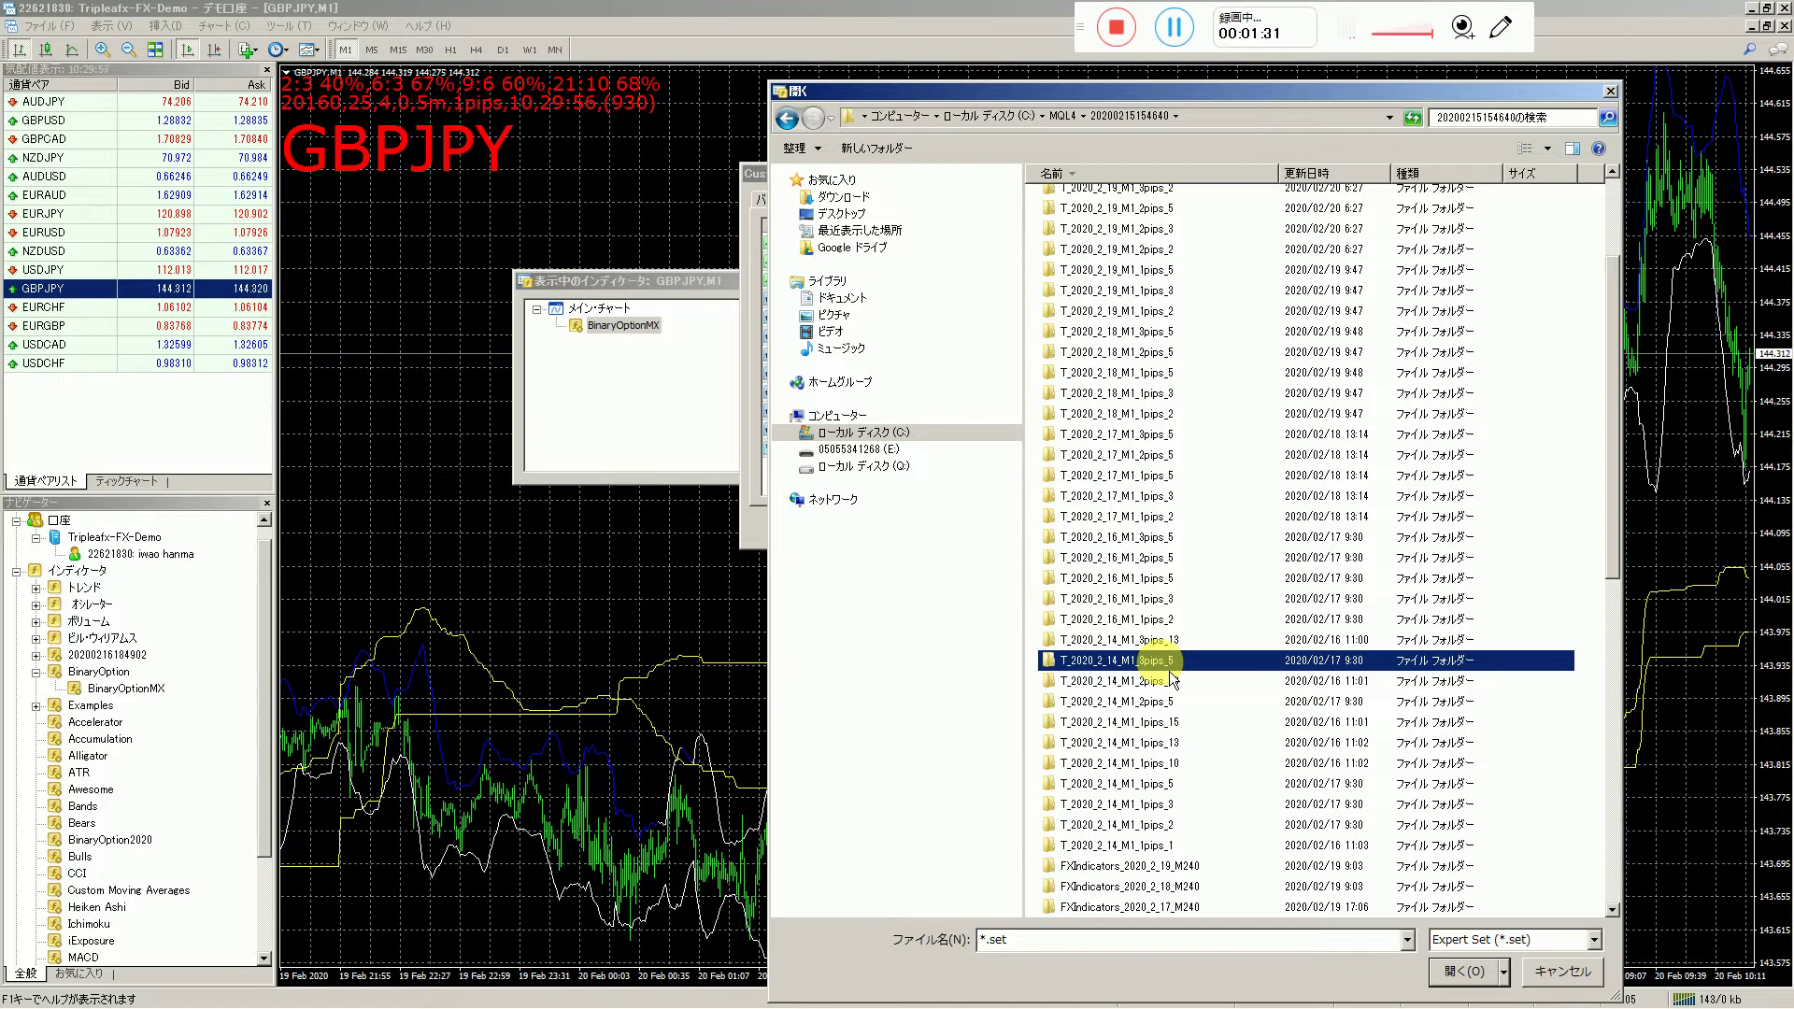
pyautogui.doubleClick(1170, 670)
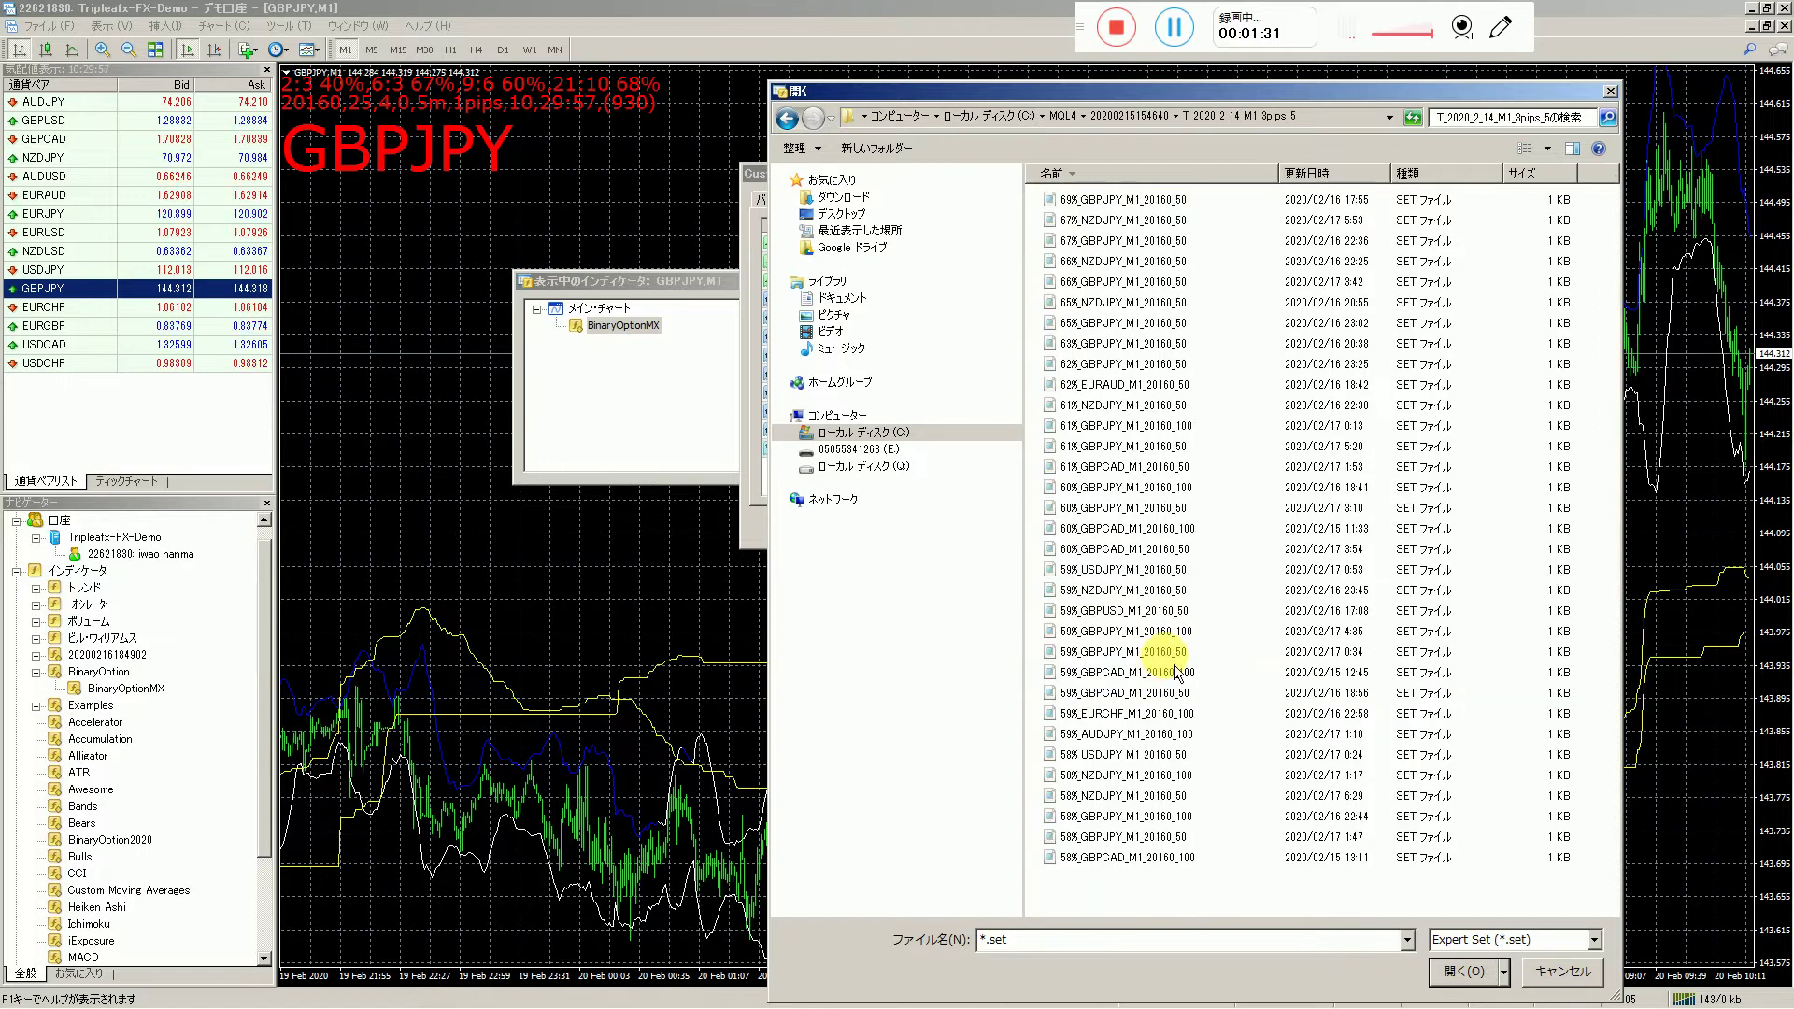
pyautogui.click(1130, 200)
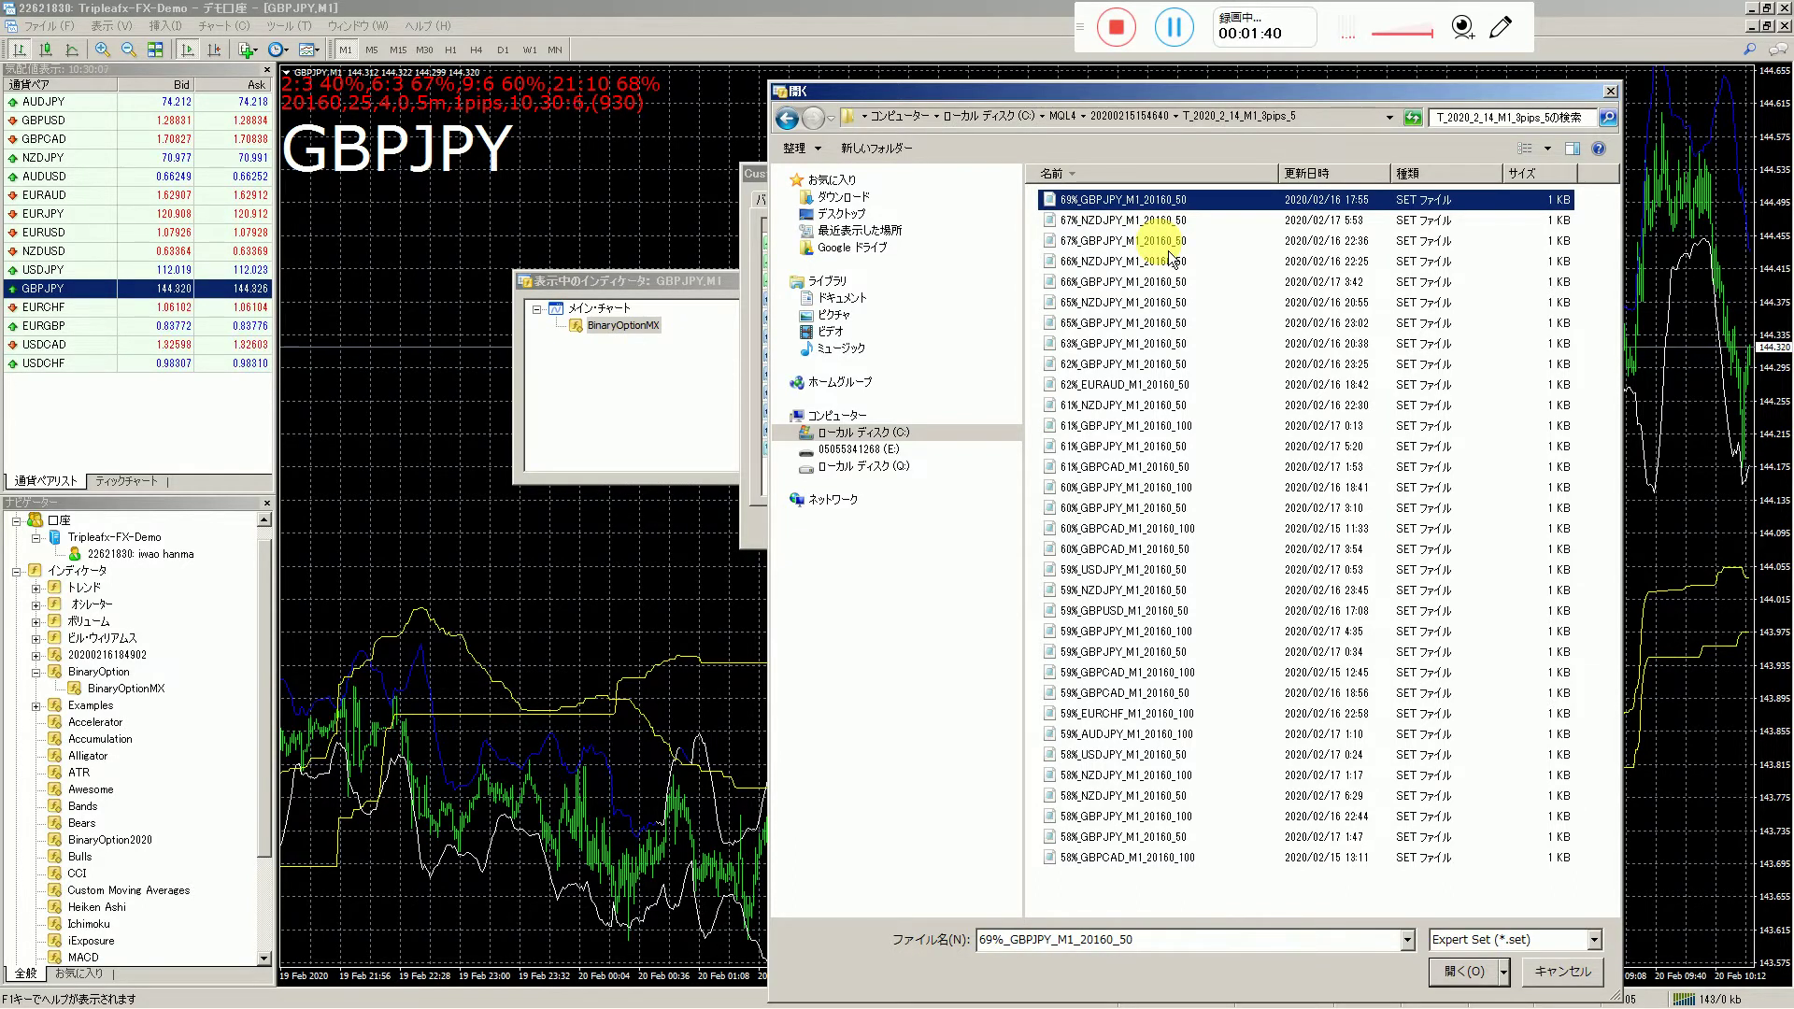
pyautogui.doubleClick(1173, 201)
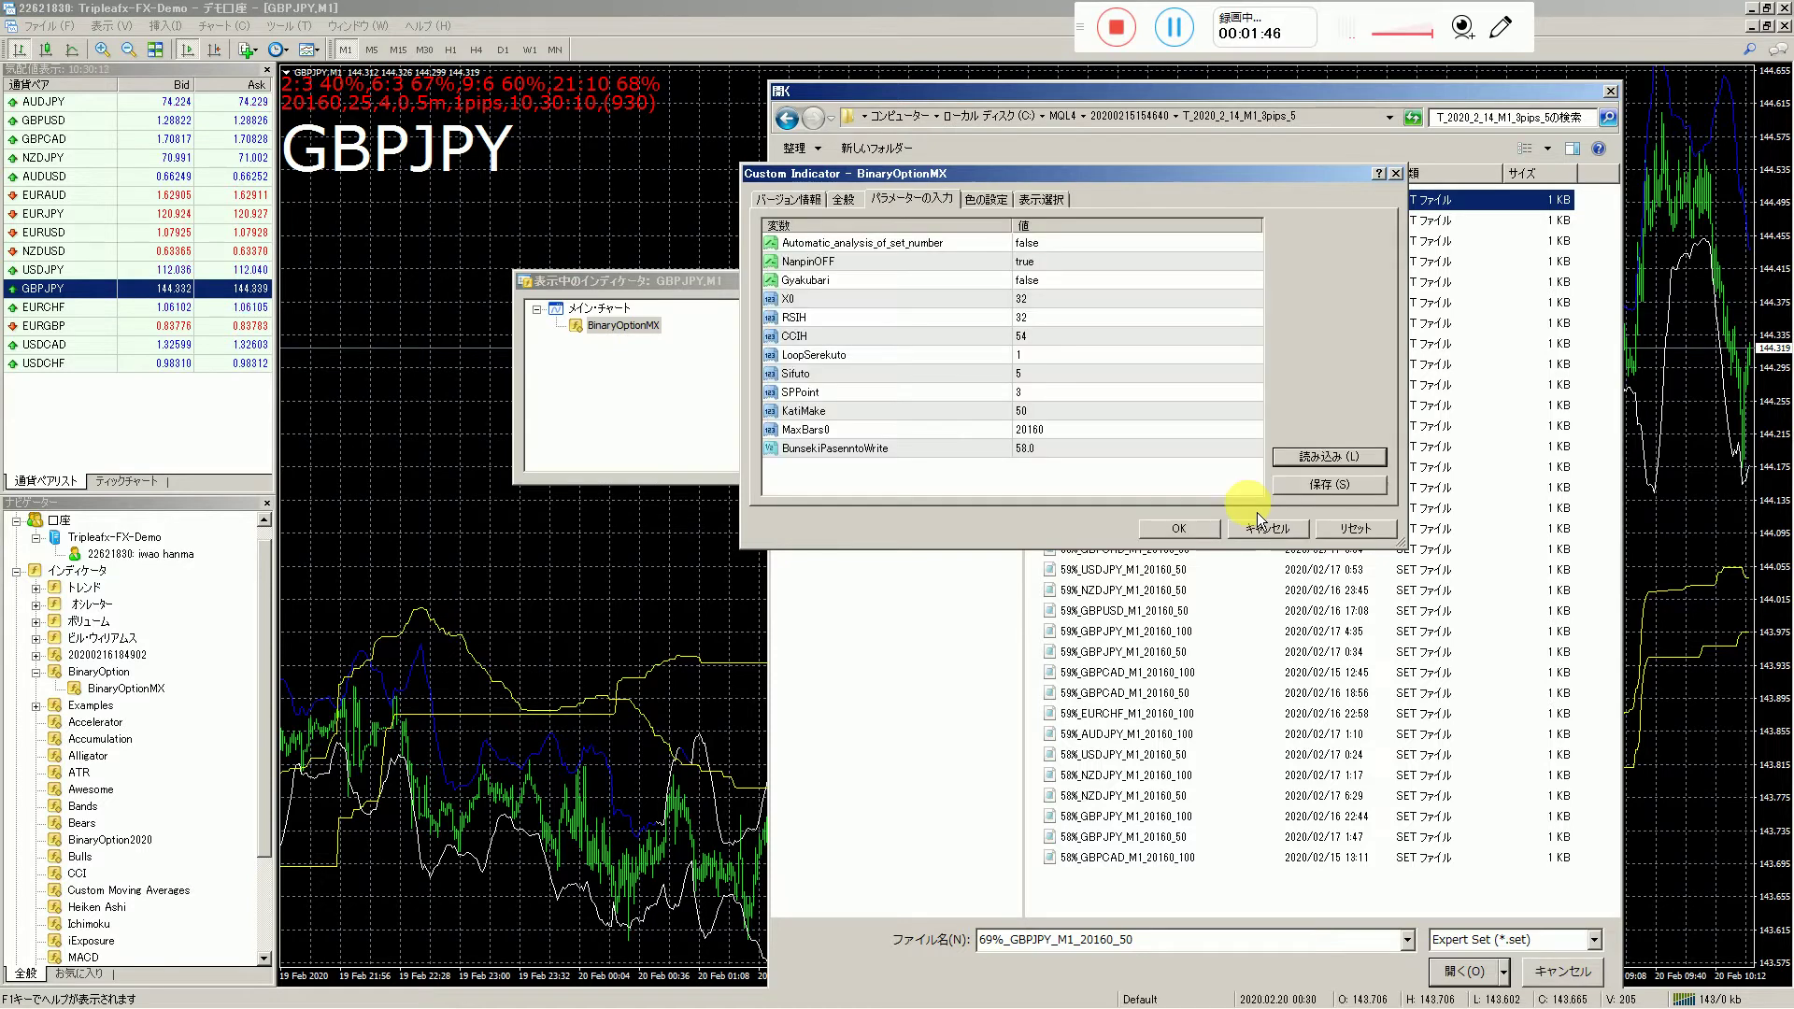
pyautogui.click(1213, 538)
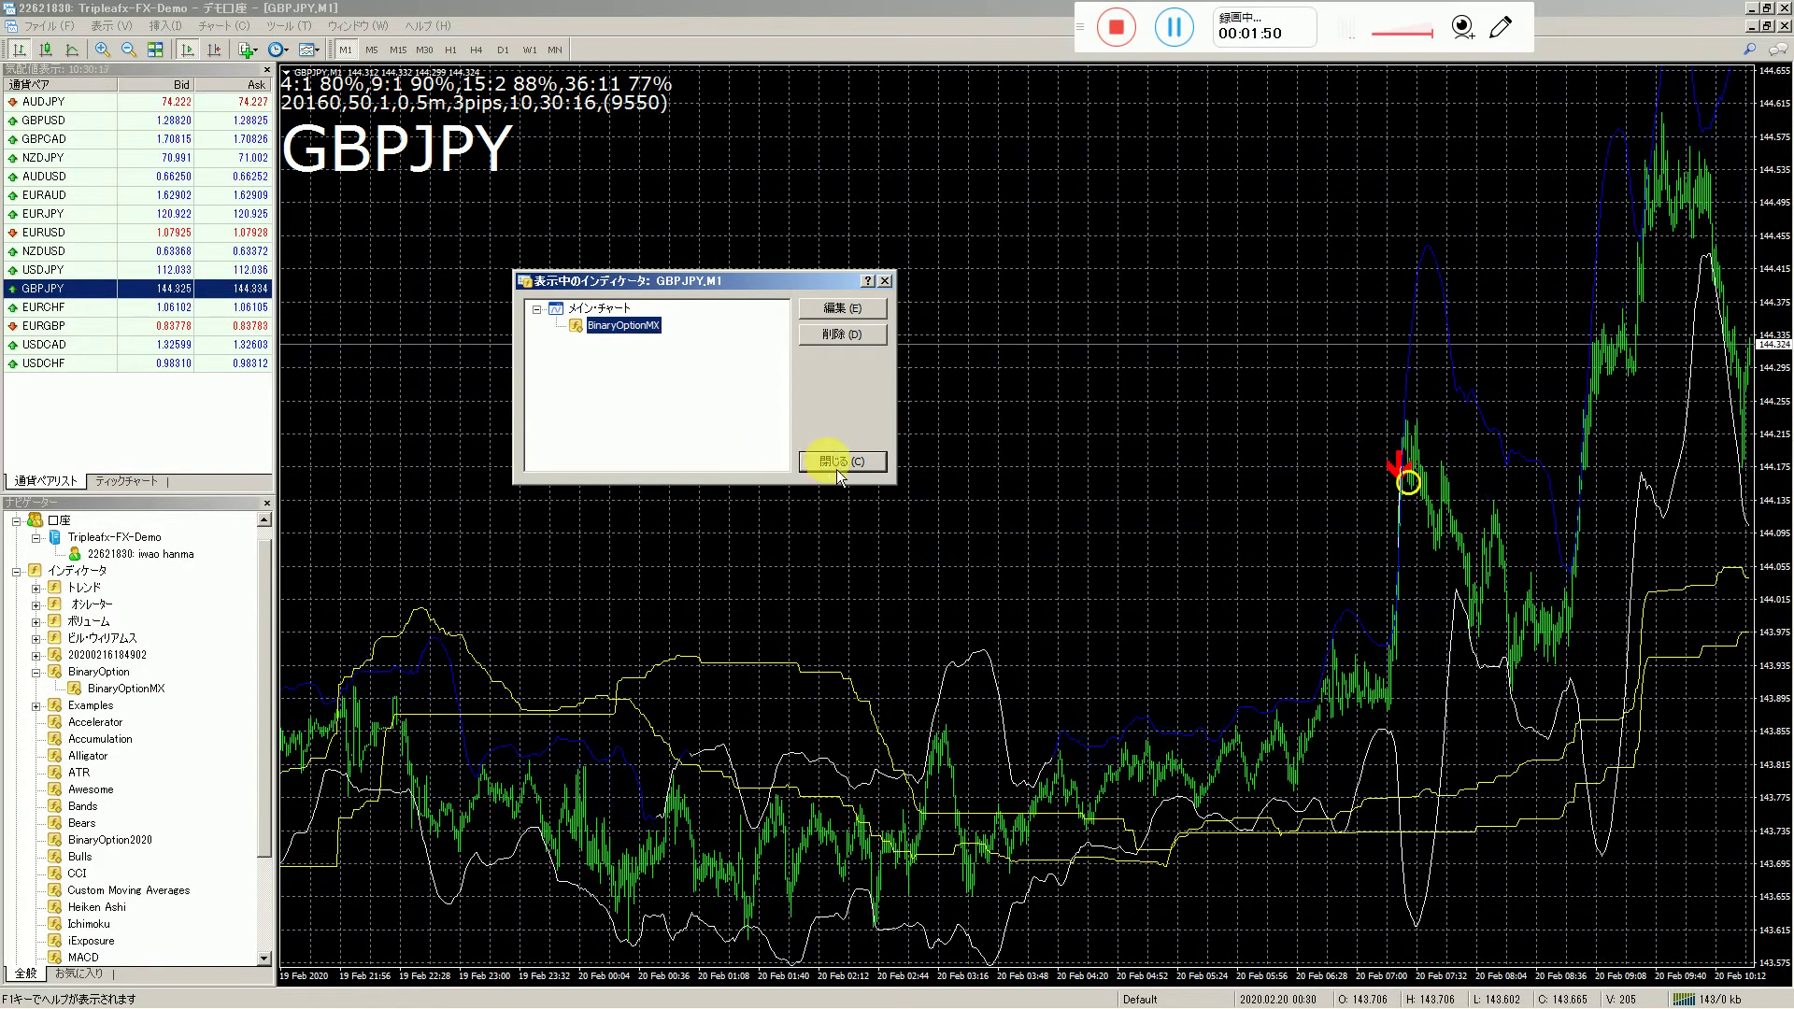
# - Close the Indicators dialog (閉じる), keeping the 80%, 90%, 88% and 77% win rates
pyautogui.click(837, 463)
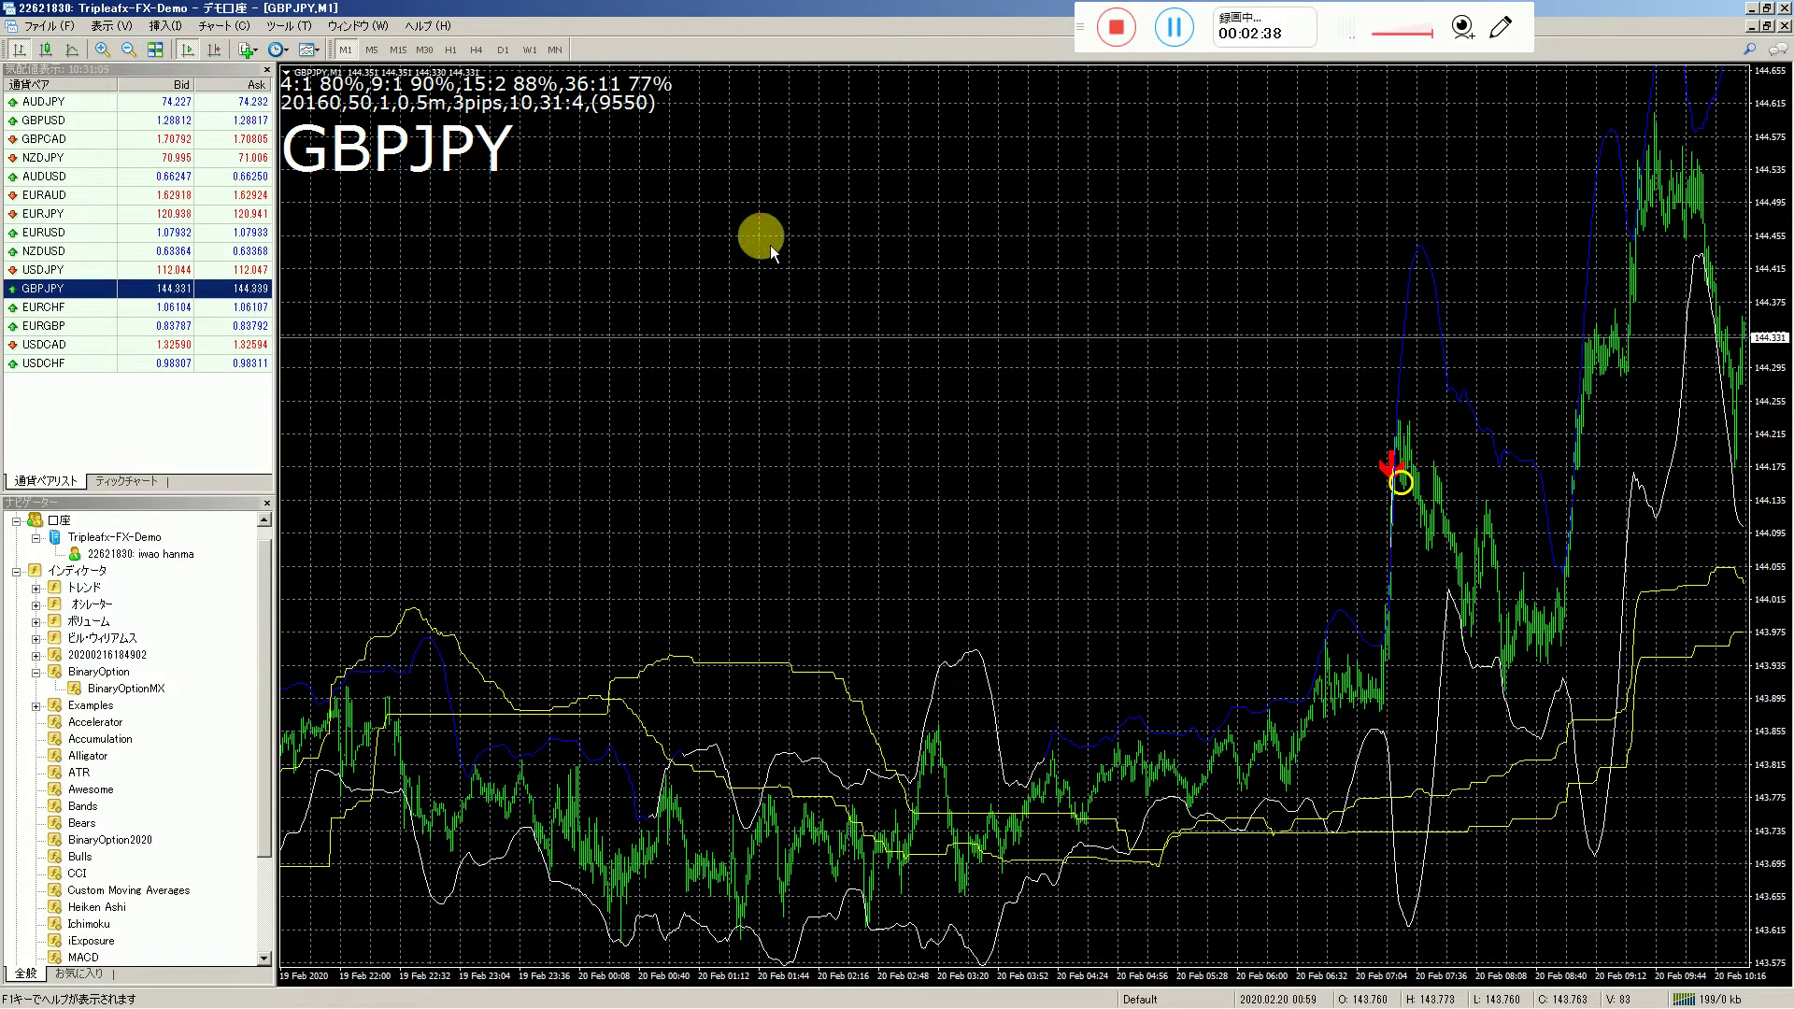
# - Open BinaryOptionMX's settings from the chart's indicator list and begin loading a preset
pyautogui.rightClick(770, 245)
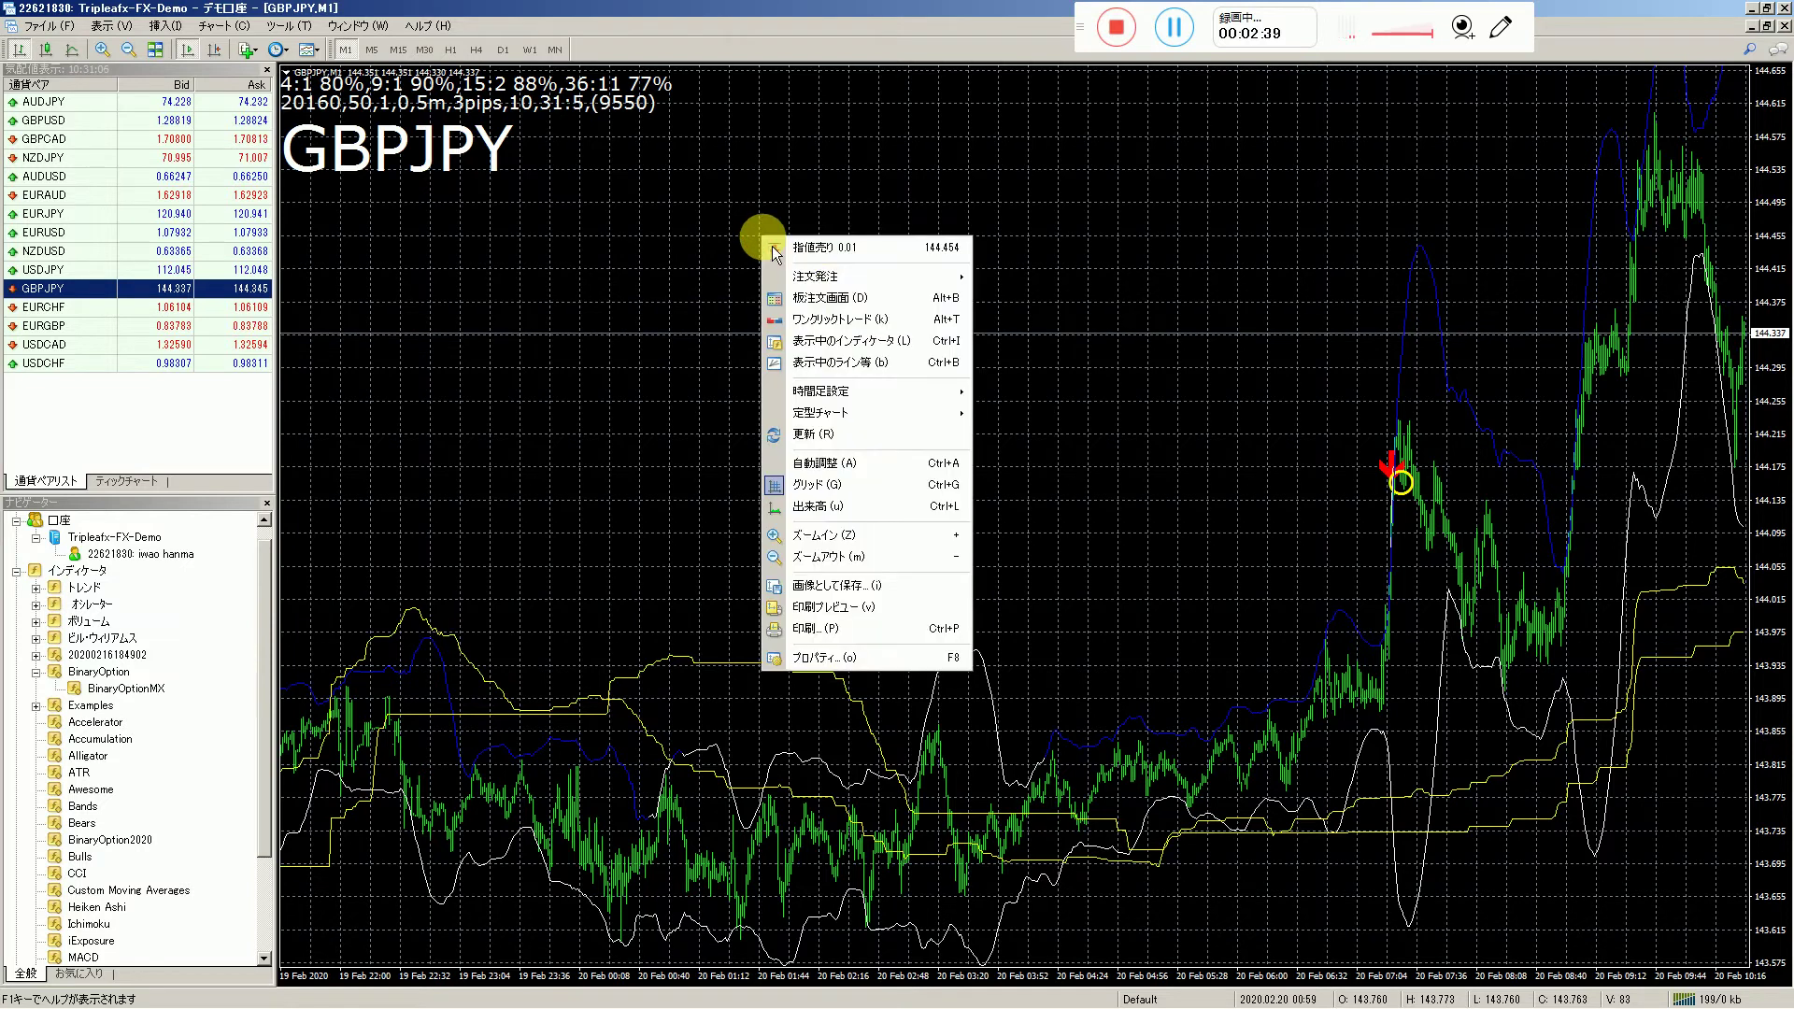
pyautogui.click(896, 347)
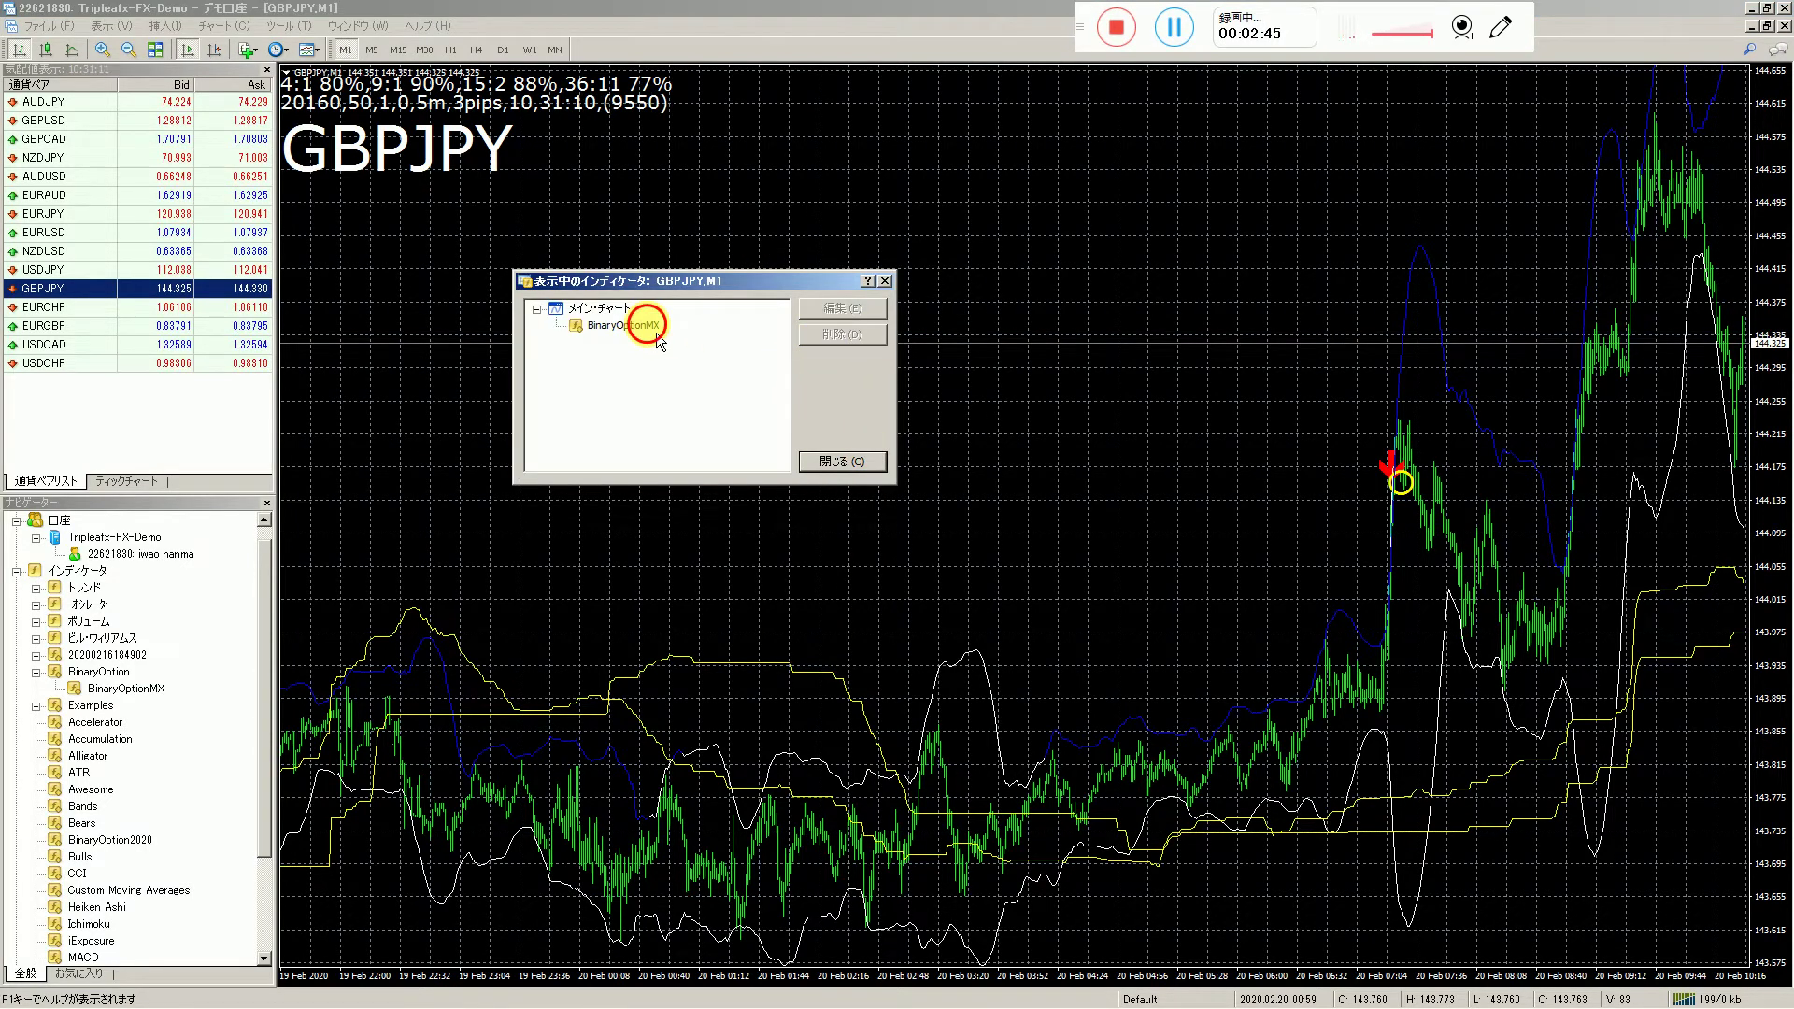
pyautogui.doubleClick(654, 329)
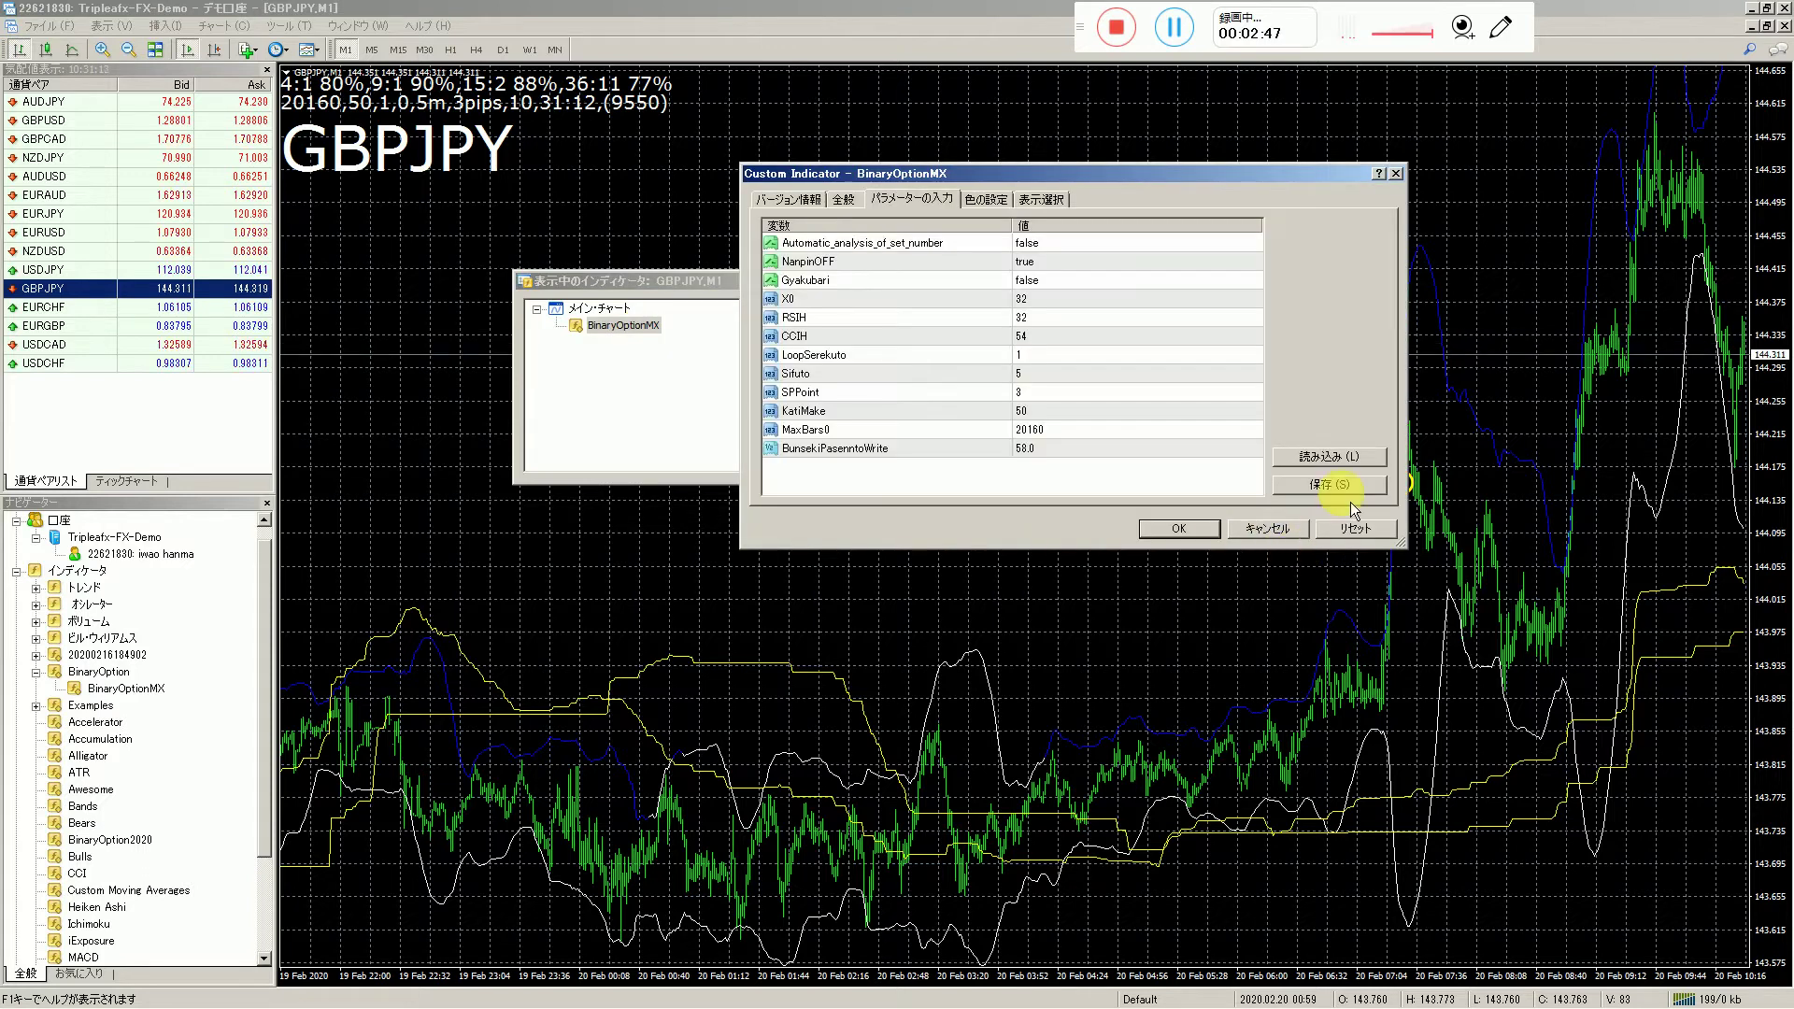
pyautogui.click(1349, 460)
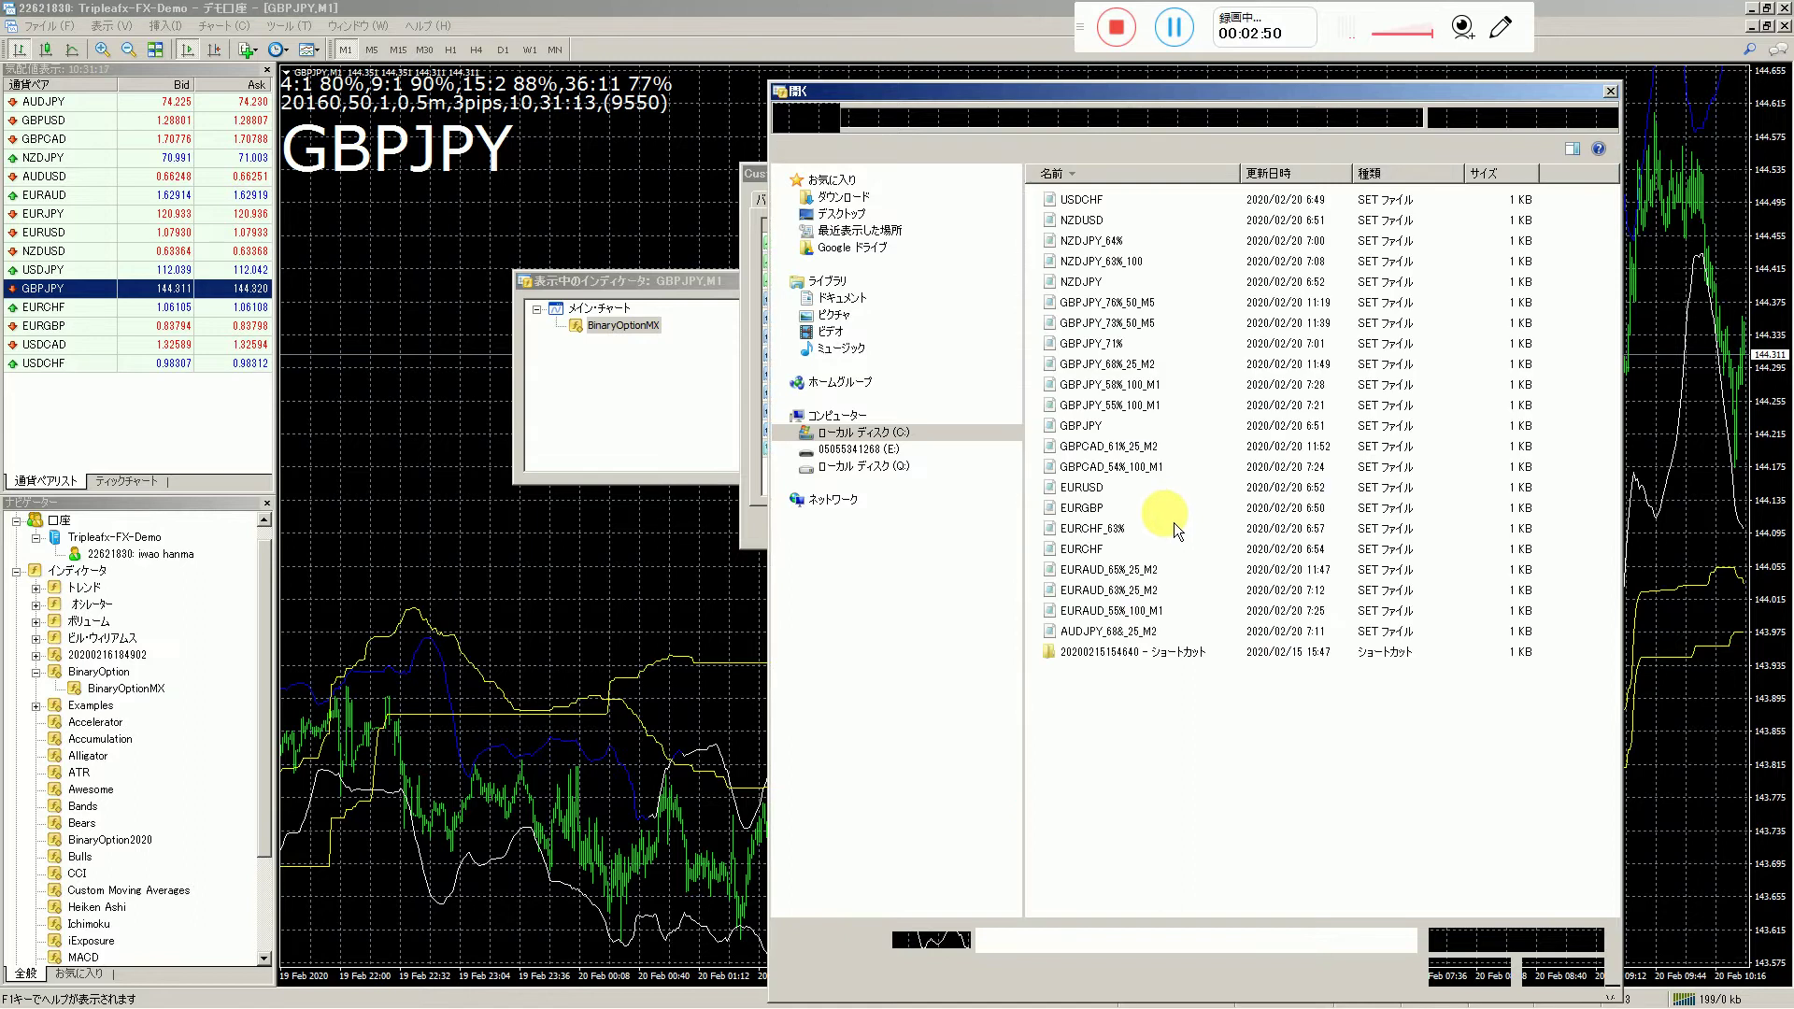
# - Load 75%_GBPJPY_M1_20160_25 from the T_2020_2_14_M1_1pips_5 folder and apply it
pyautogui.doubleClick(1151, 658)
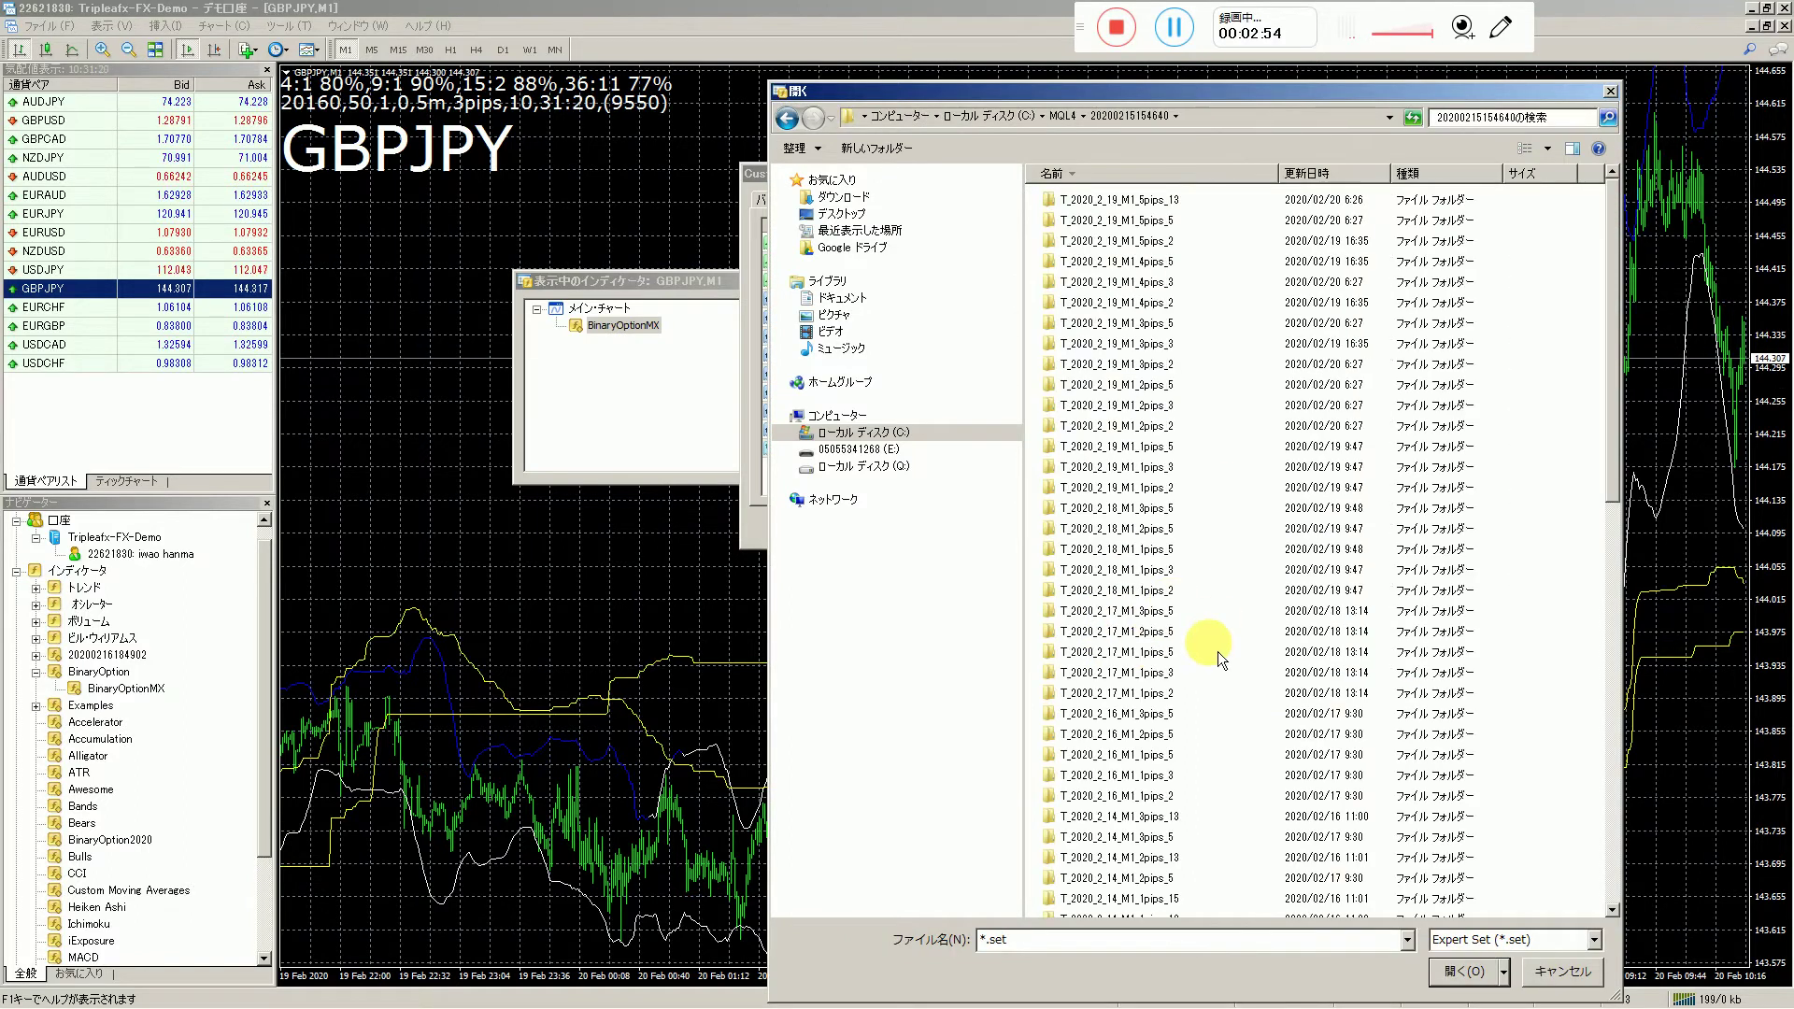
pyautogui.click(1140, 683)
pyautogui.scroll(-9, 1182, 697)
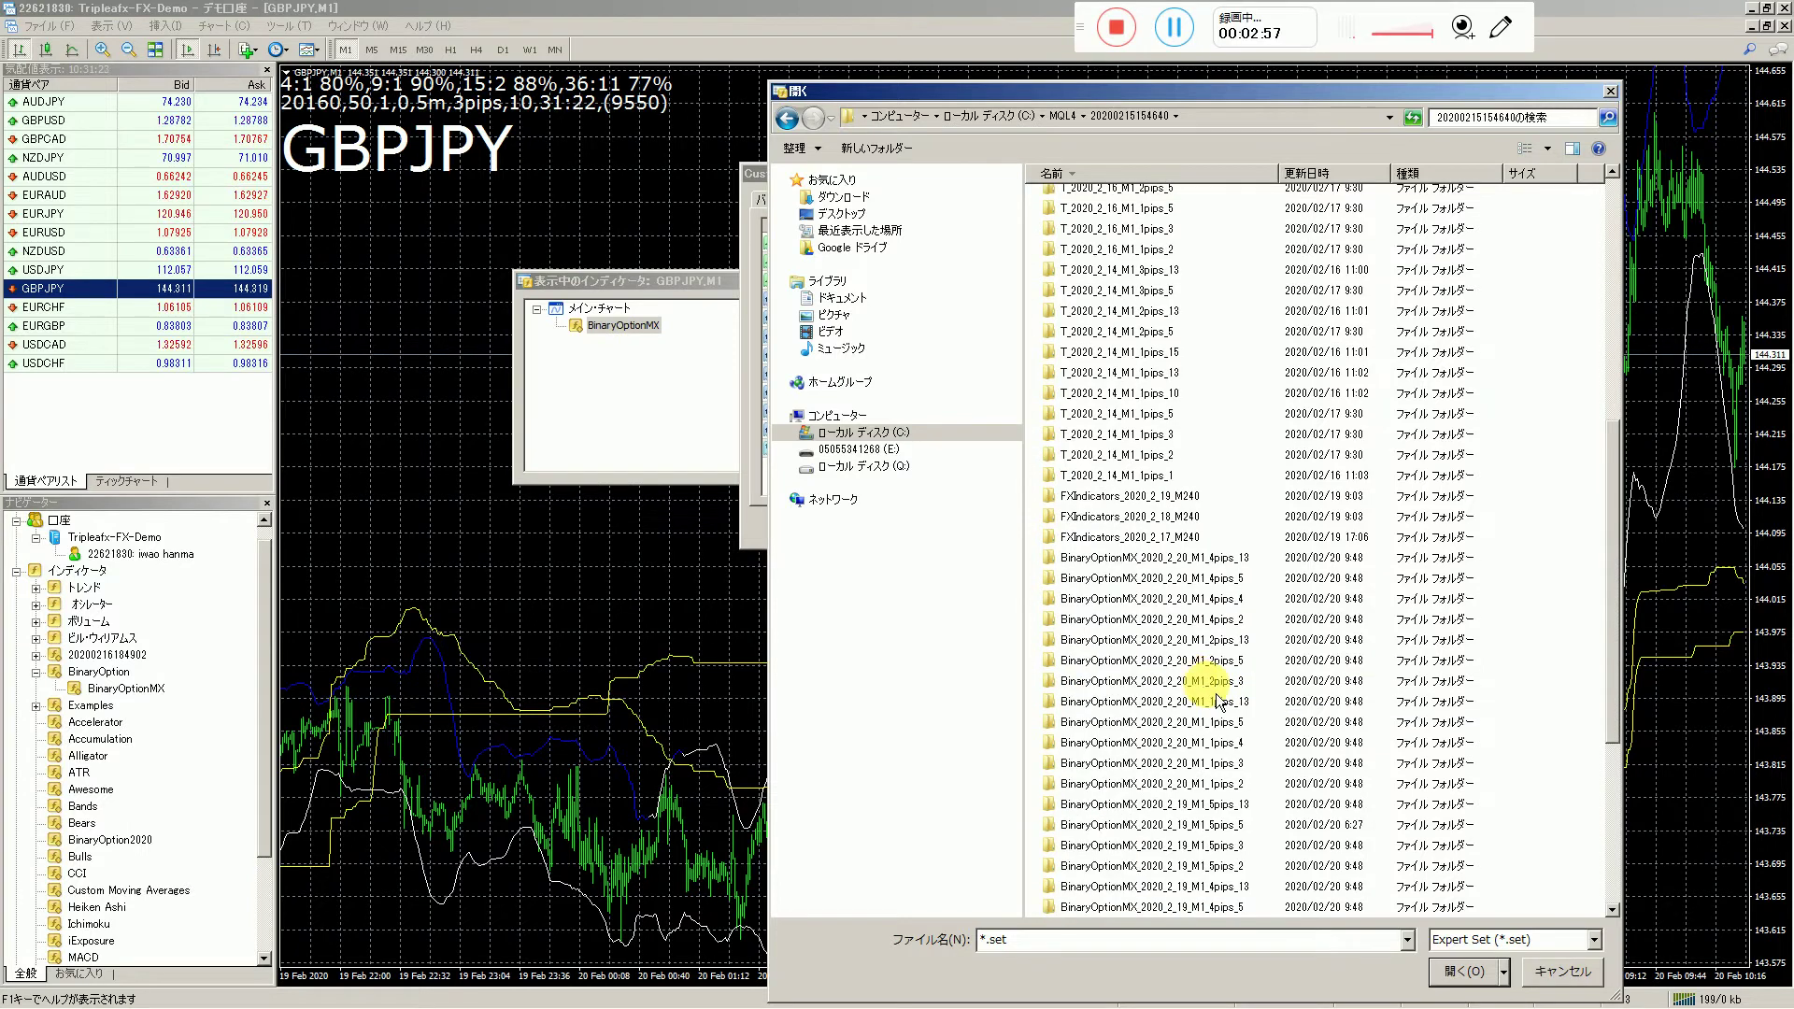
pyautogui.click(1175, 422)
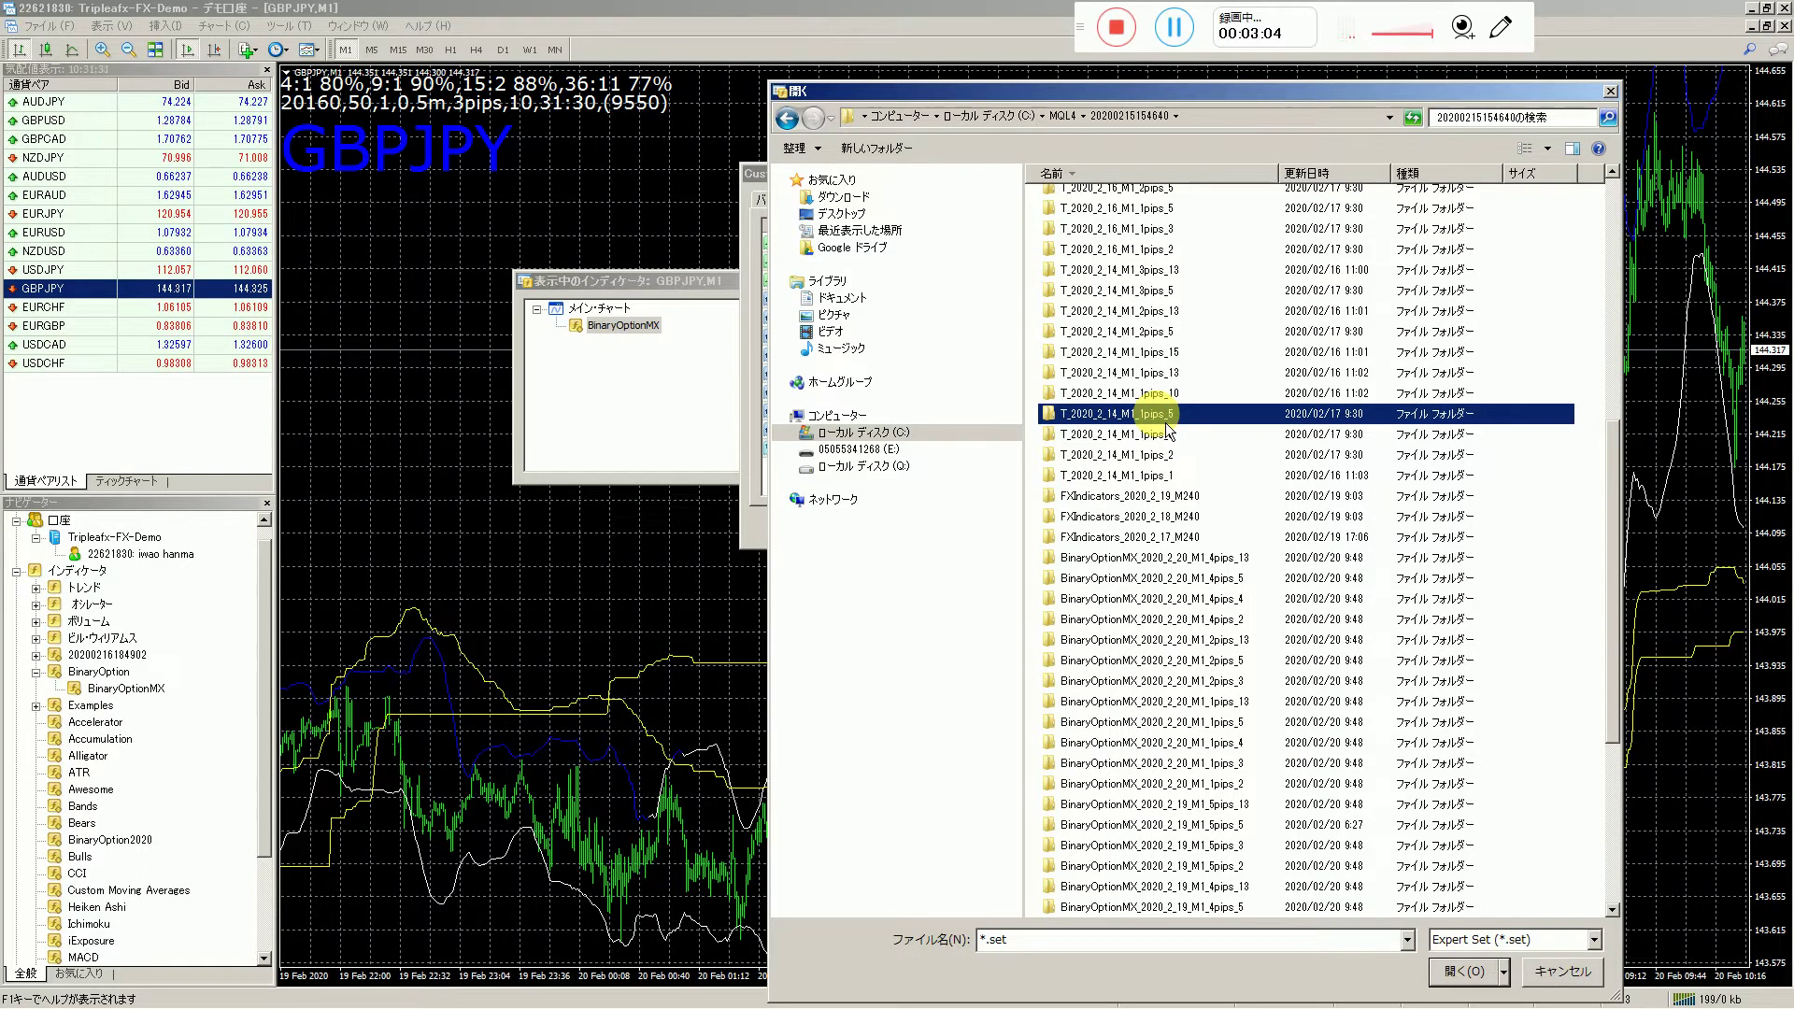
pyautogui.click(1164, 422)
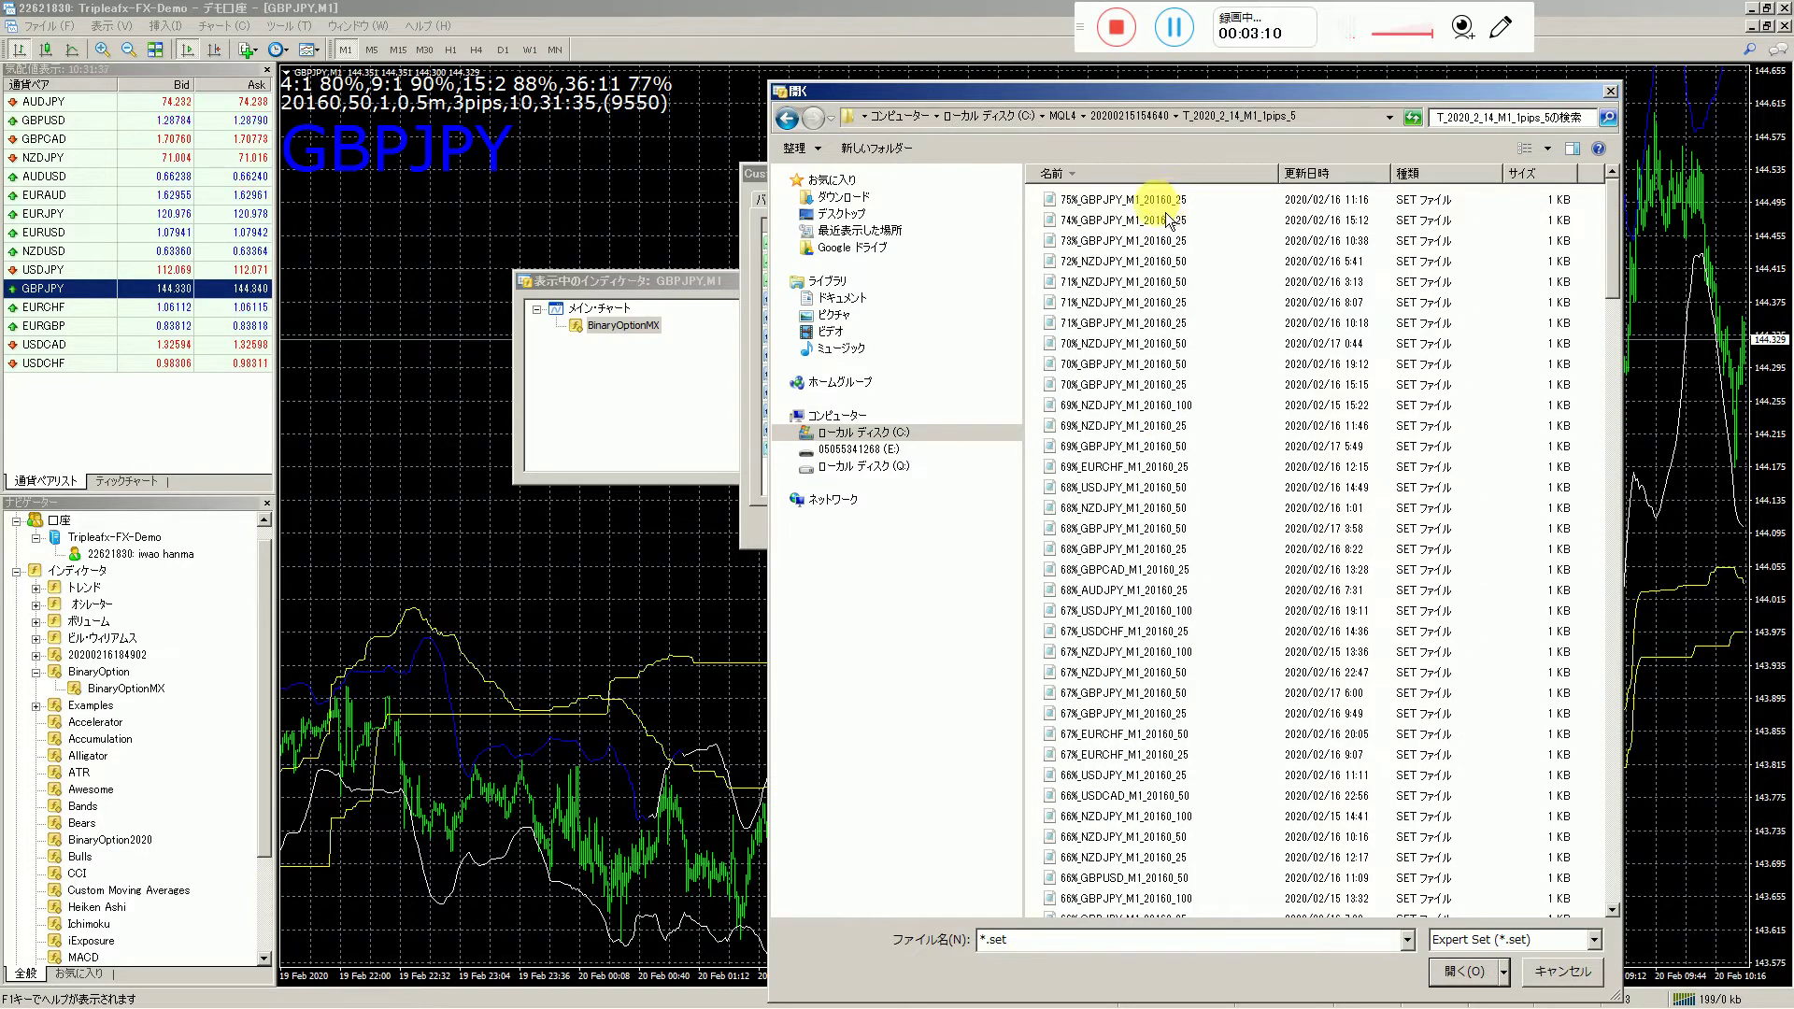
pyautogui.click(1157, 208)
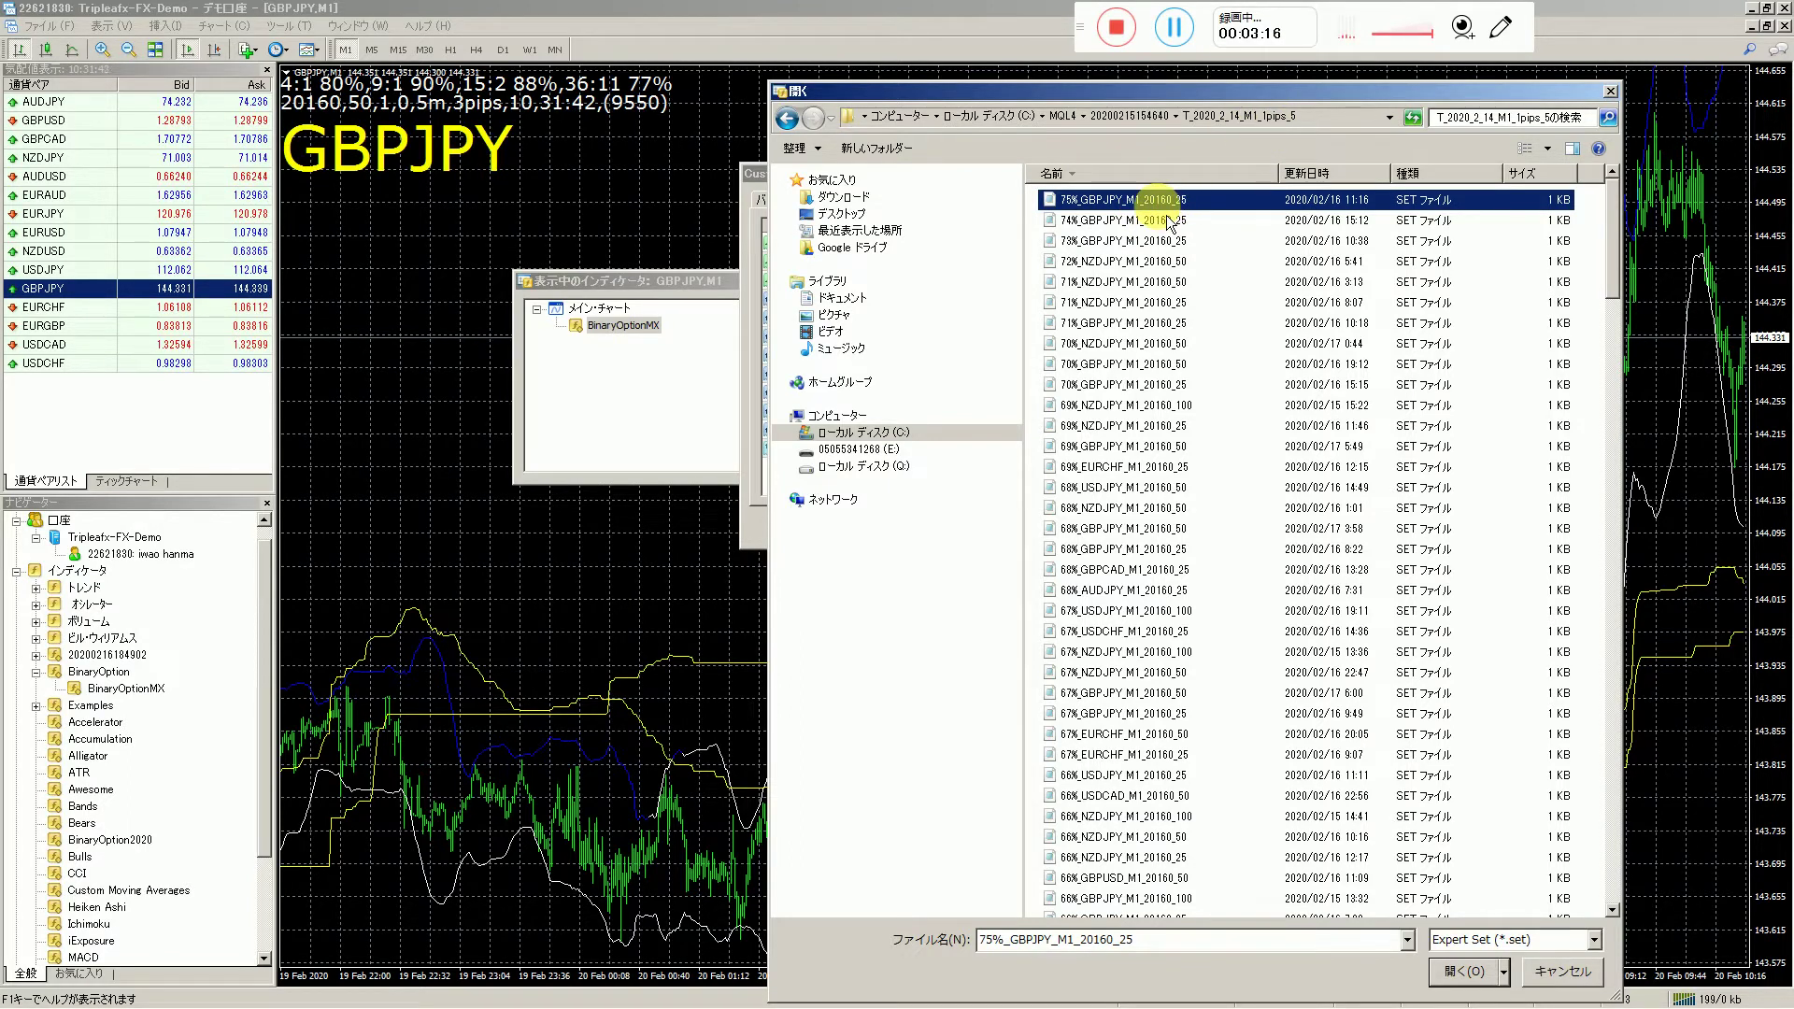
pyautogui.press('Return')
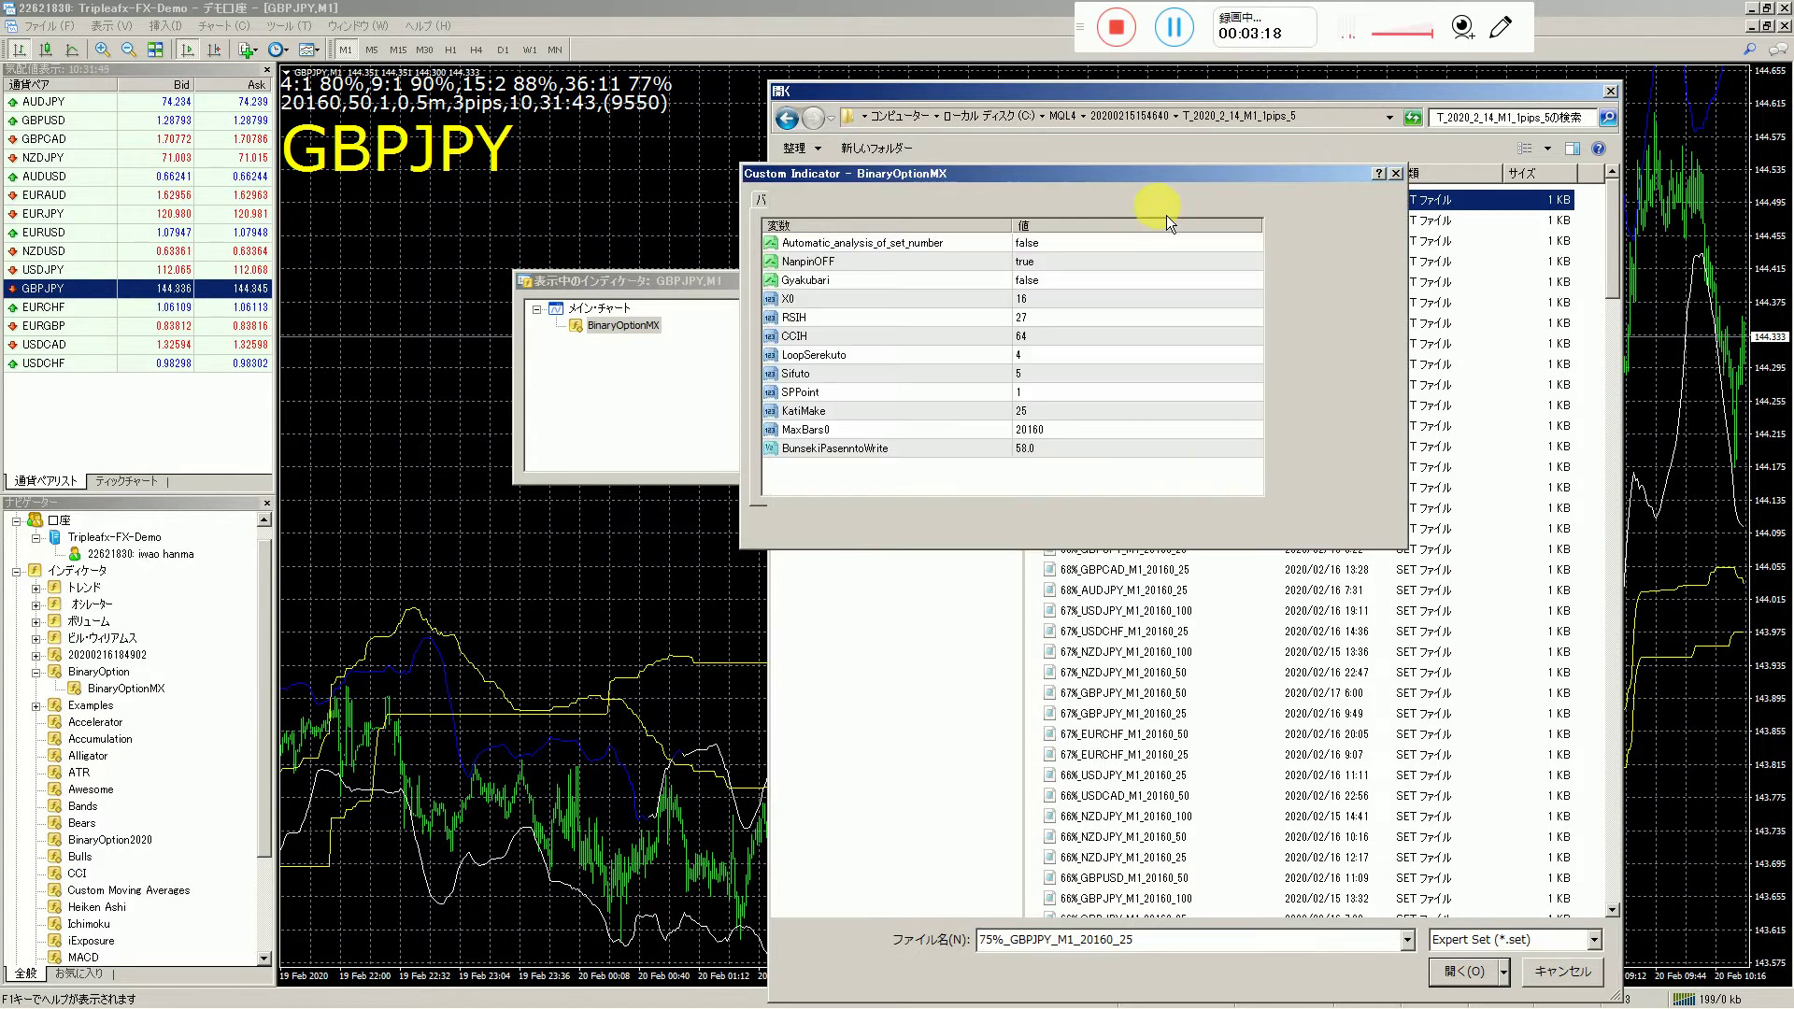
pyautogui.click(1203, 531)
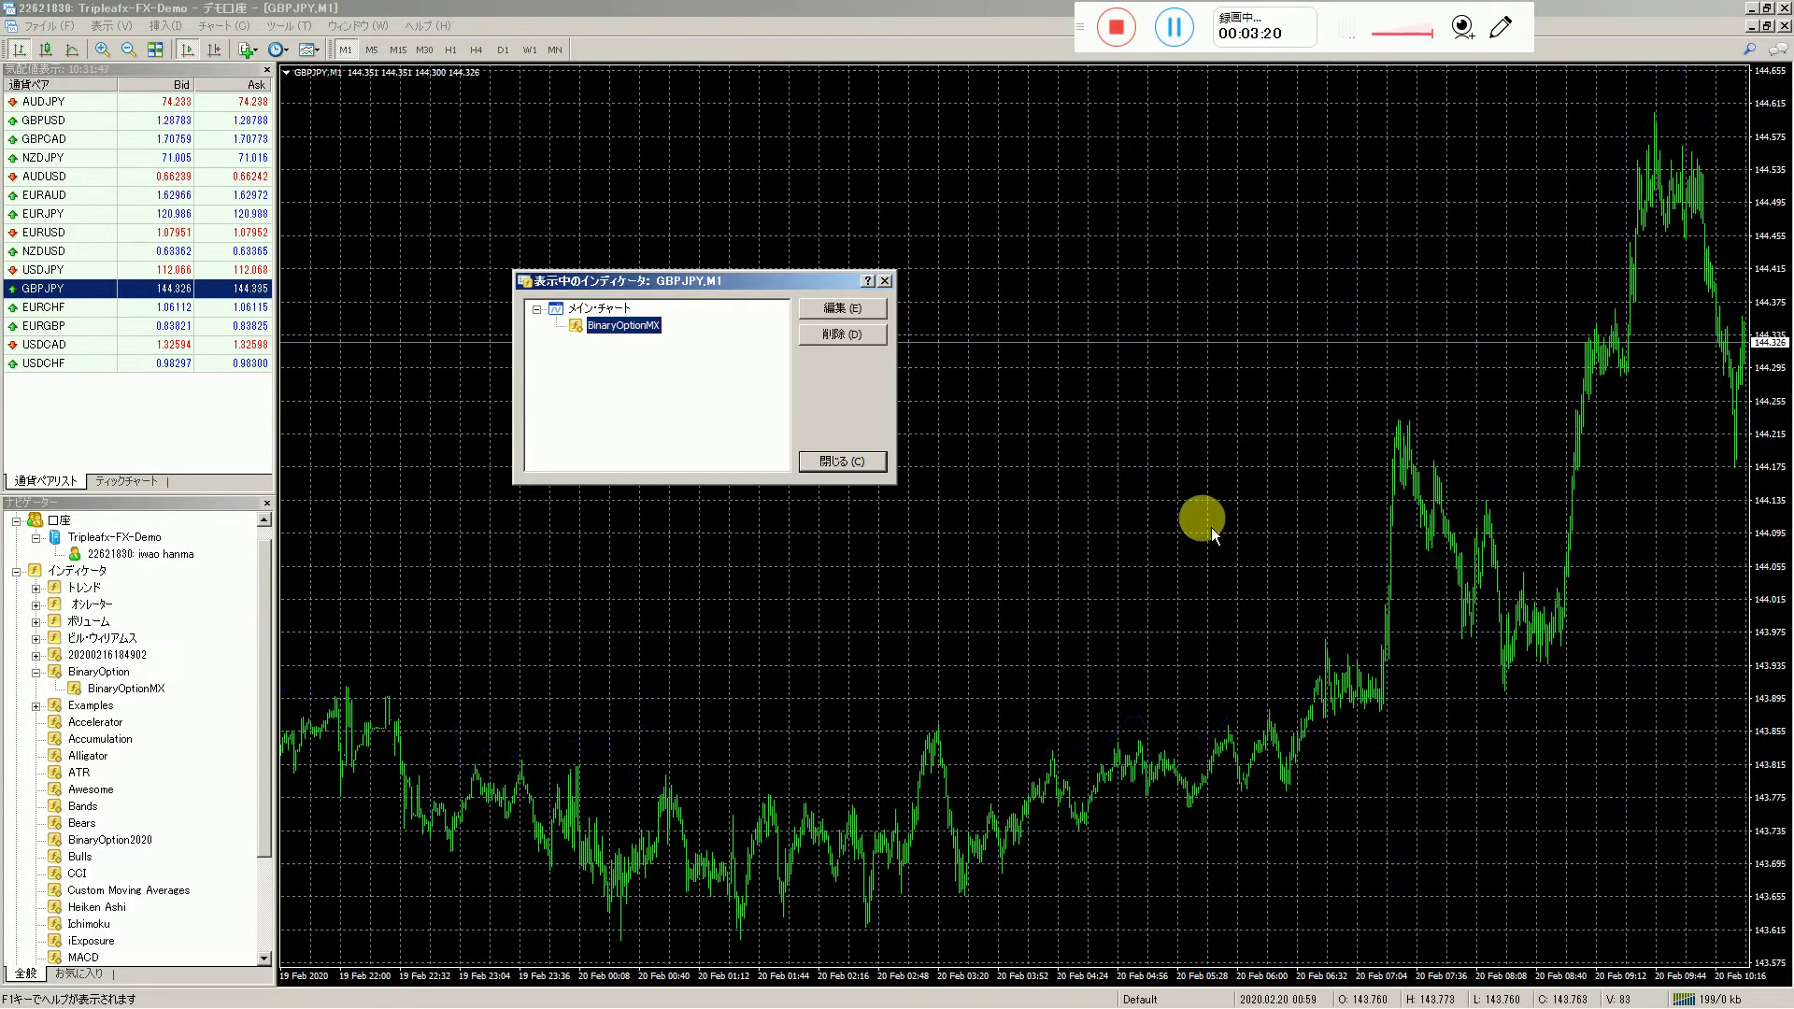
# - Close the indicator list (閉じる) so BinaryOptionMX recalculates to 40%, 67%, 60% and 68%
pyautogui.click(865, 473)
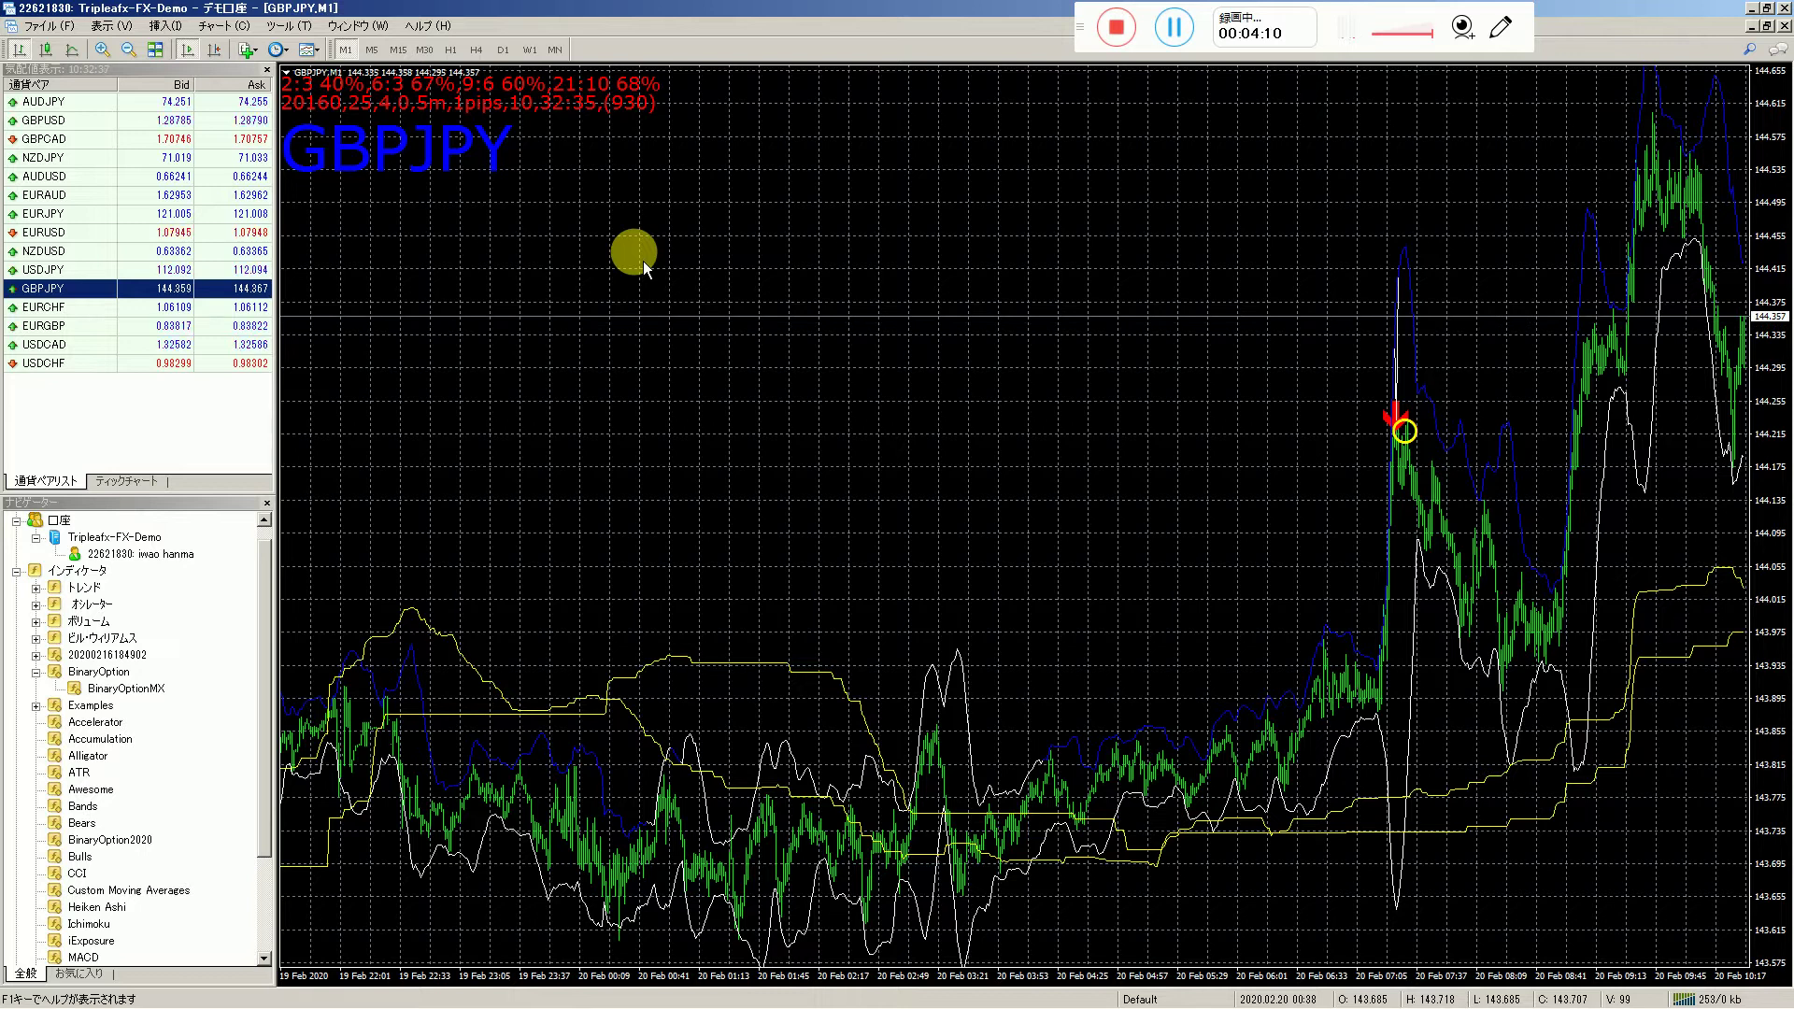
# - Open BinaryOptionMX's parameters from the chart's indicator list and begin loading a preset
pyautogui.scroll(1, 605, 179)
pyautogui.rightClick(611, 185)
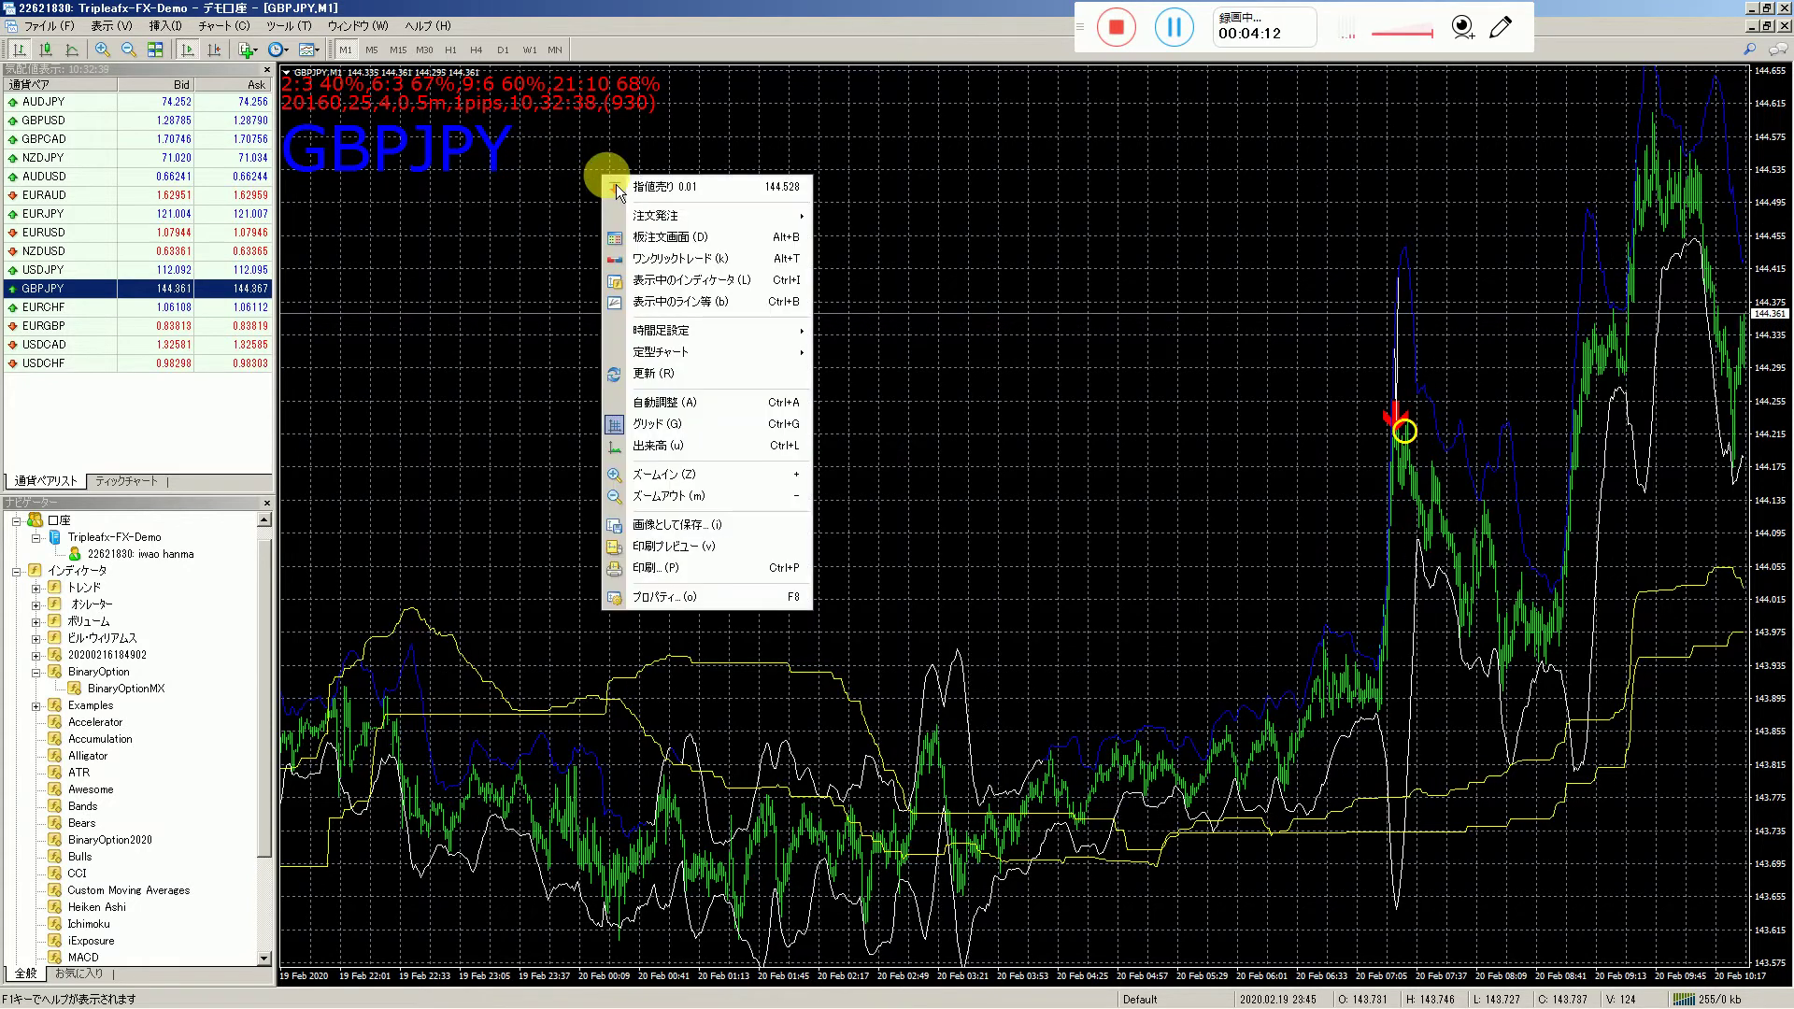
pyautogui.moveTo(673, 215)
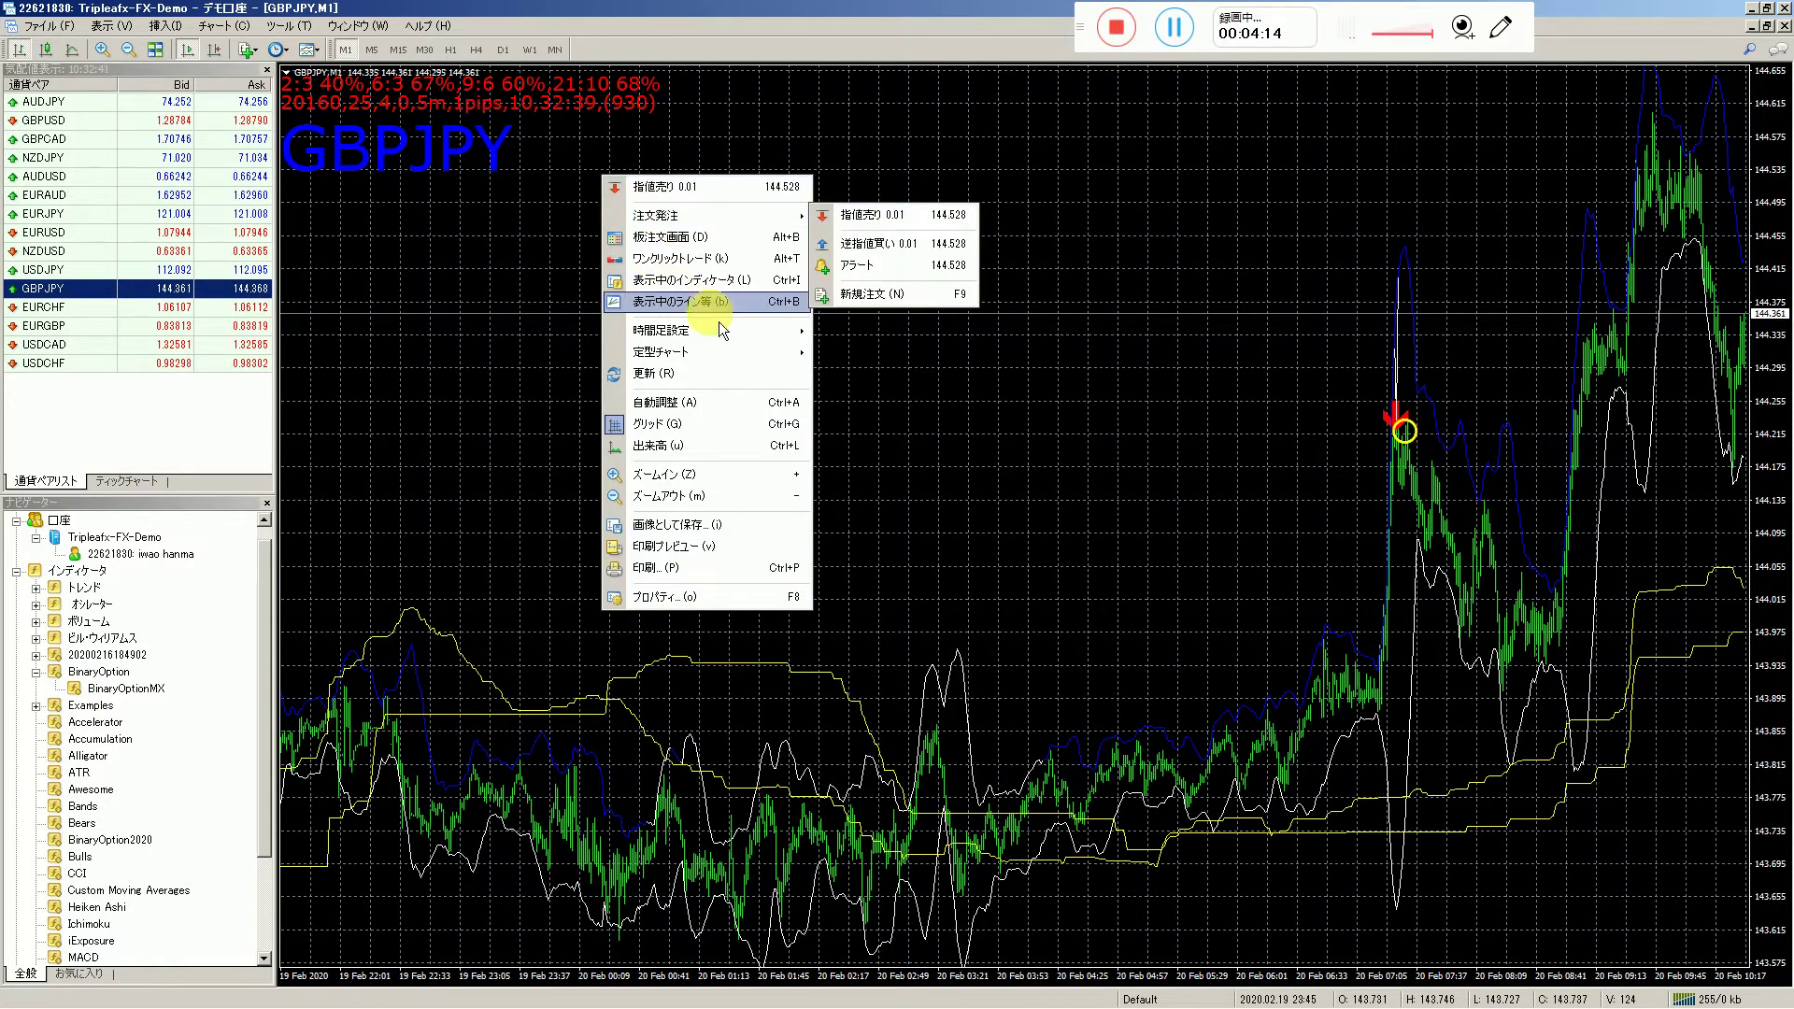
pyautogui.click(696, 279)
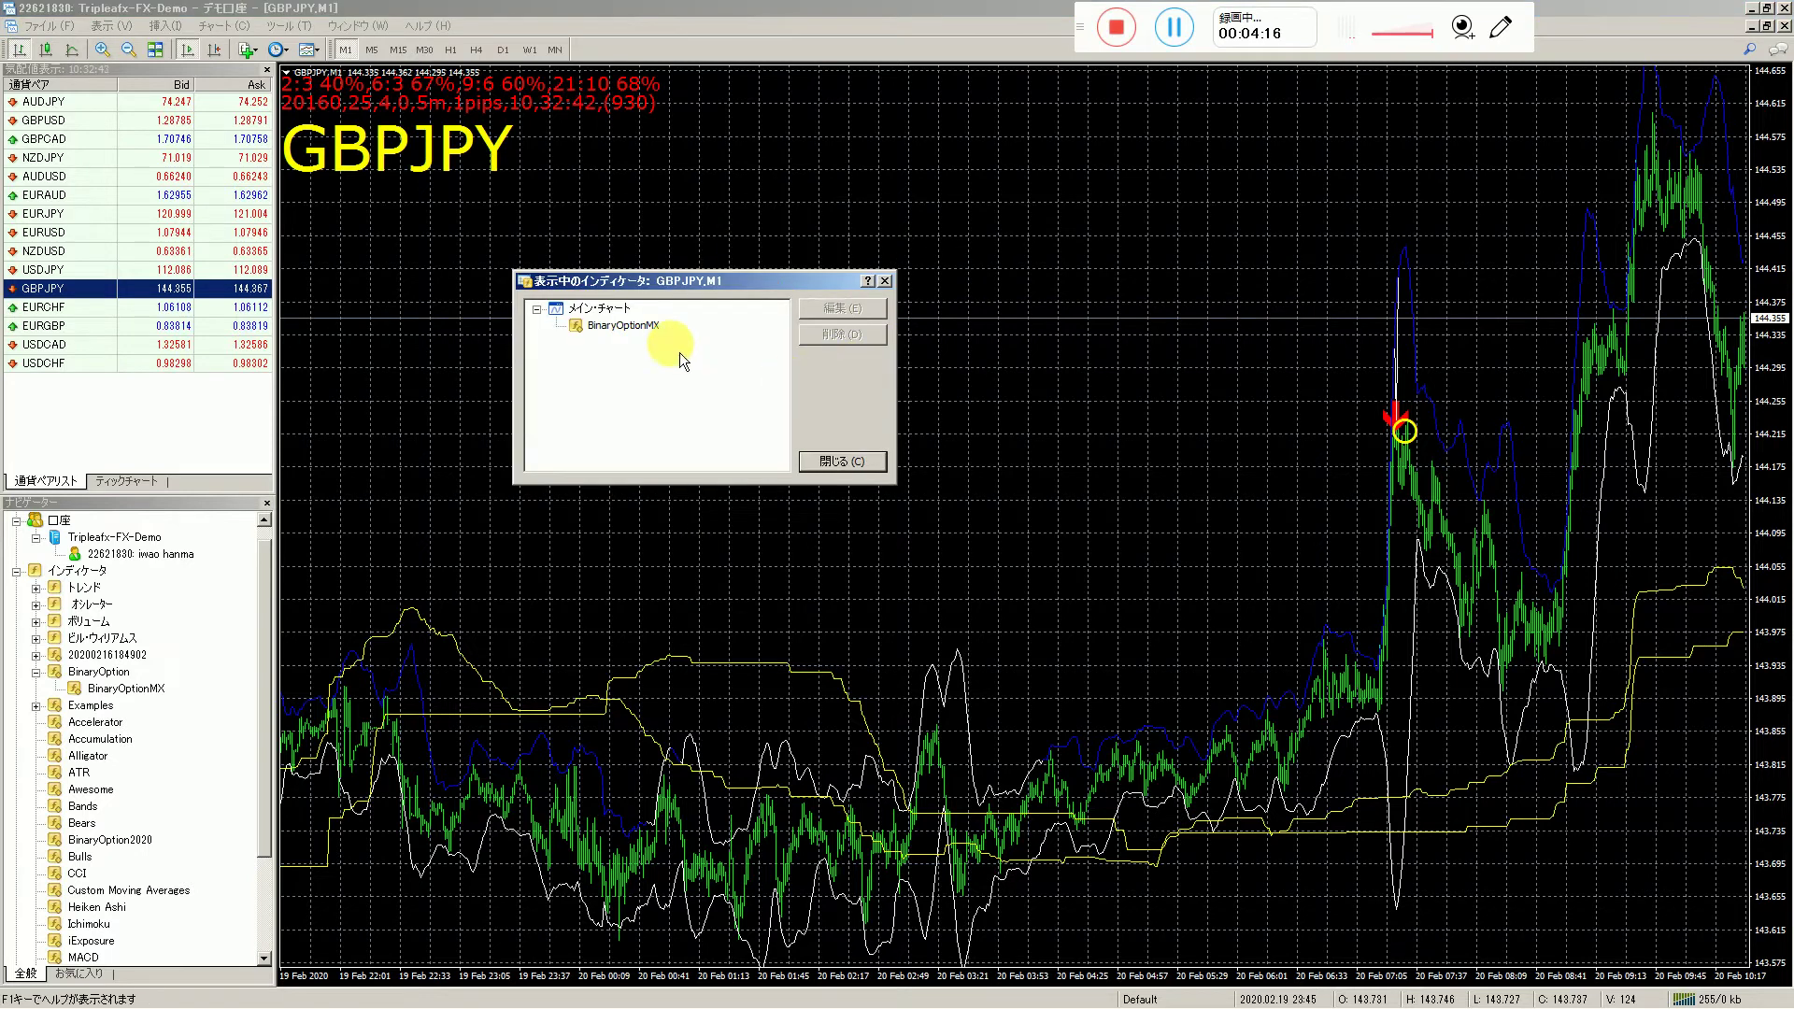
pyautogui.doubleClick(654, 332)
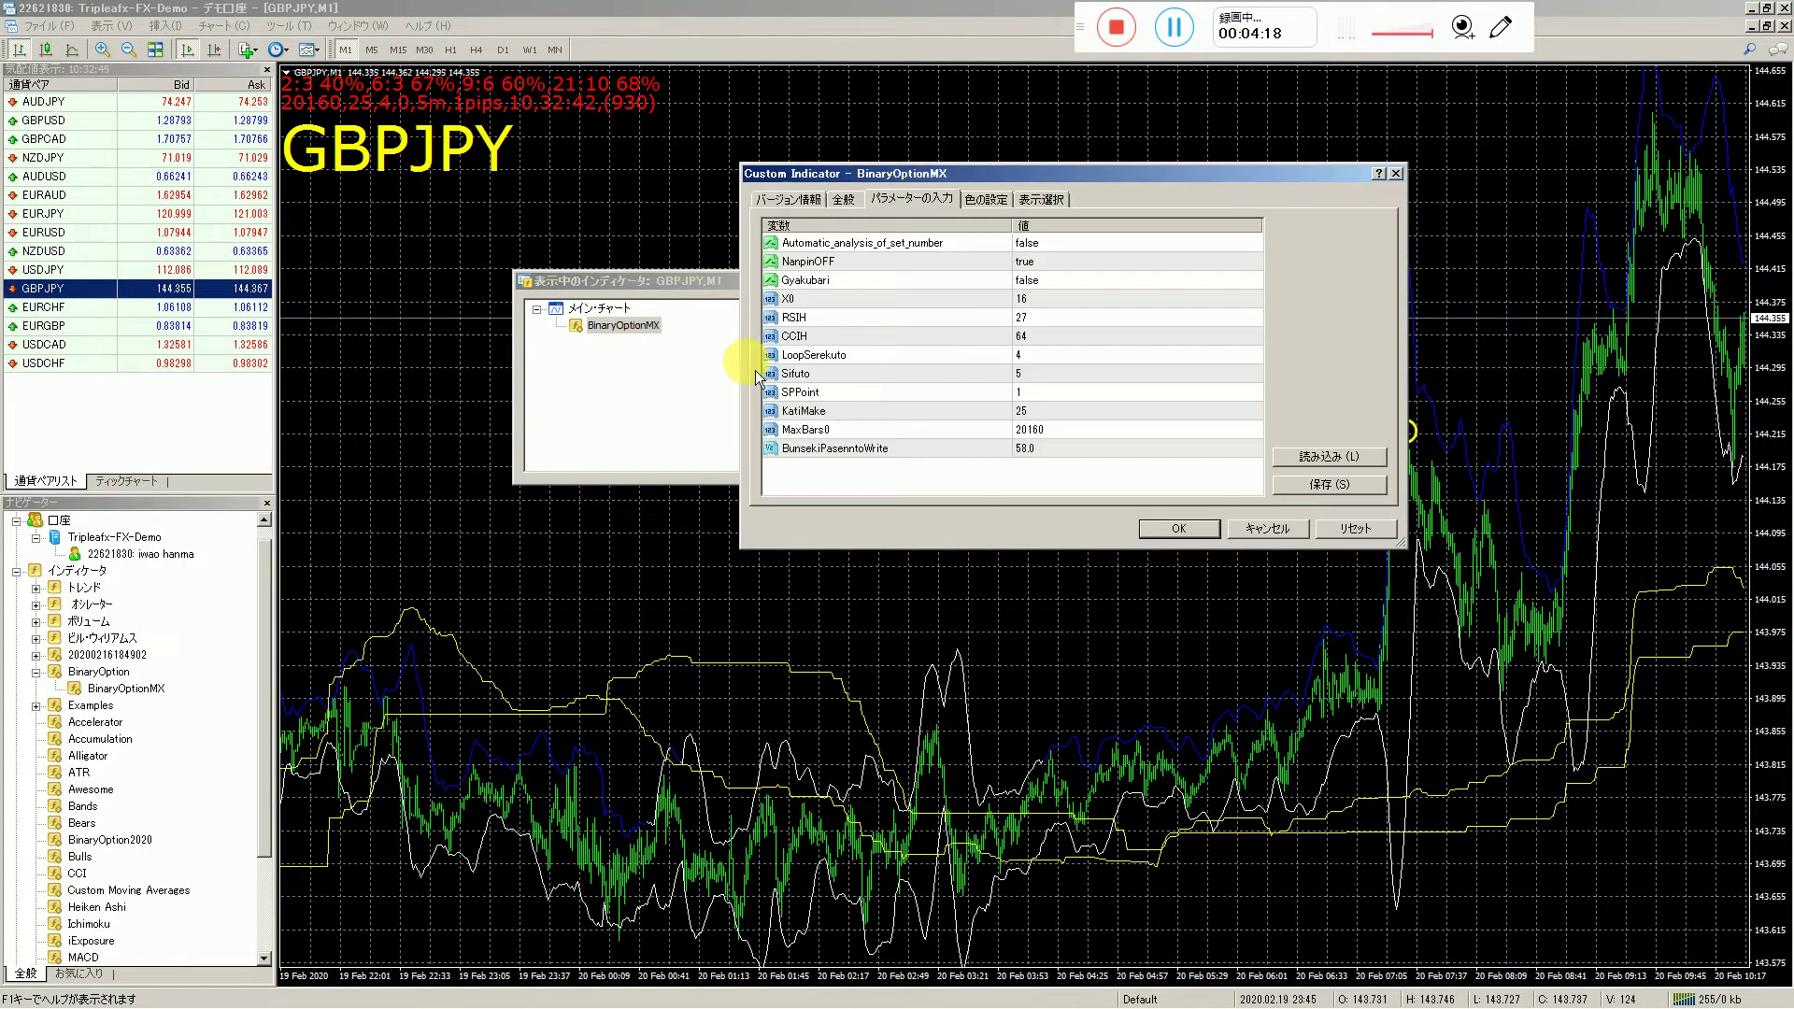
pyautogui.click(1336, 461)
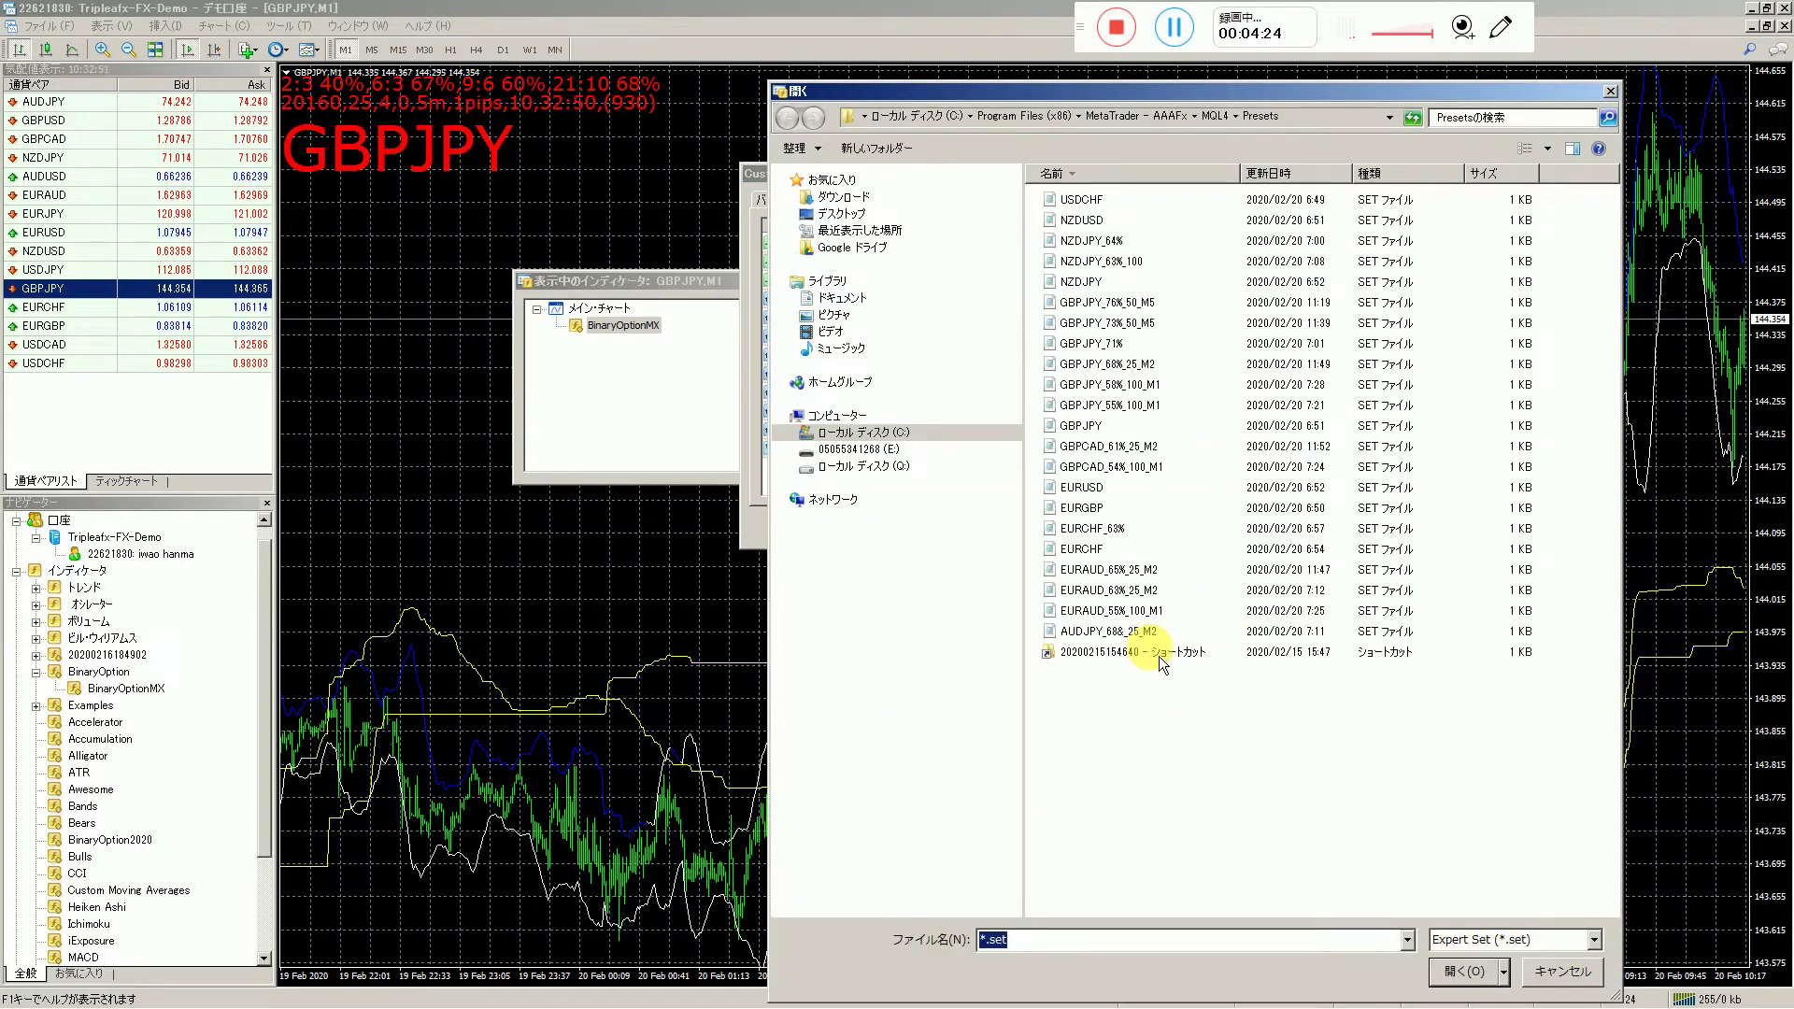
# - Load 72%_NZDJPY_M1_20160_50 from T_2020_2_14_M1_1pips_5 (XB 26, RSIH 31, CCIH 95) and apply it
pyautogui.doubleClick(1158, 656)
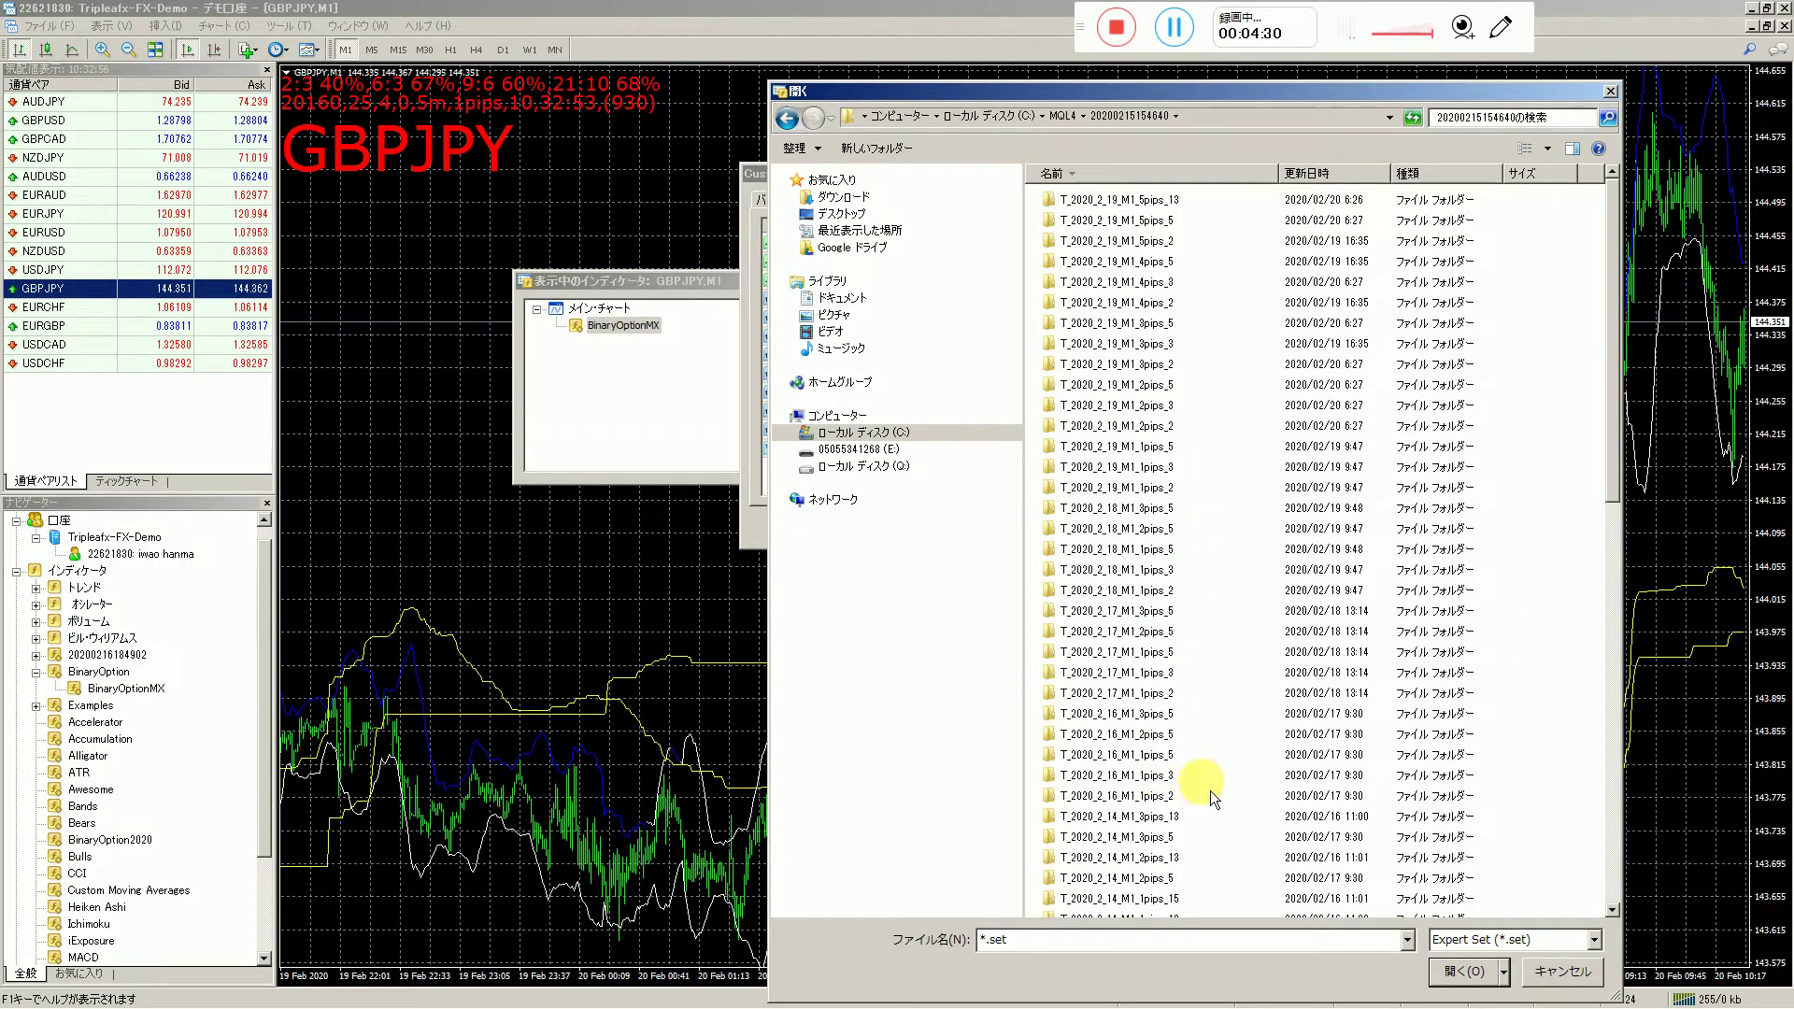
pyautogui.click(1207, 783)
pyautogui.scroll(-5, 1204, 788)
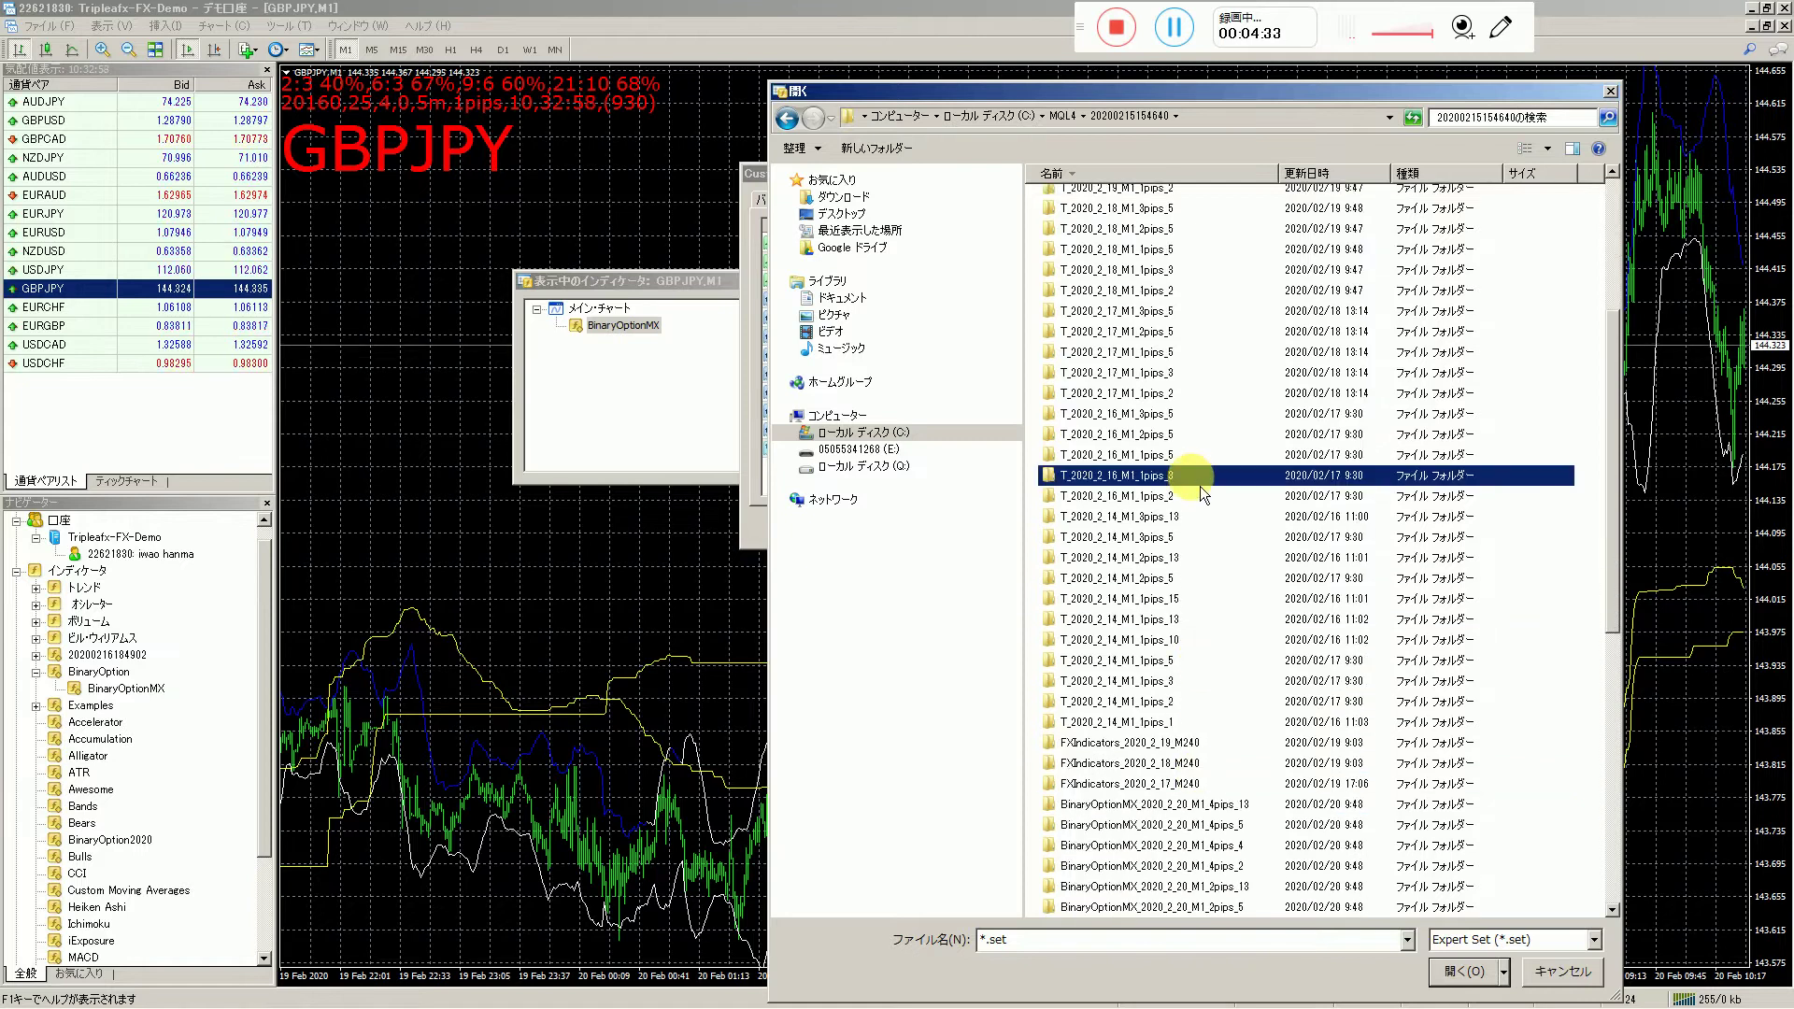
pyautogui.click(1181, 721)
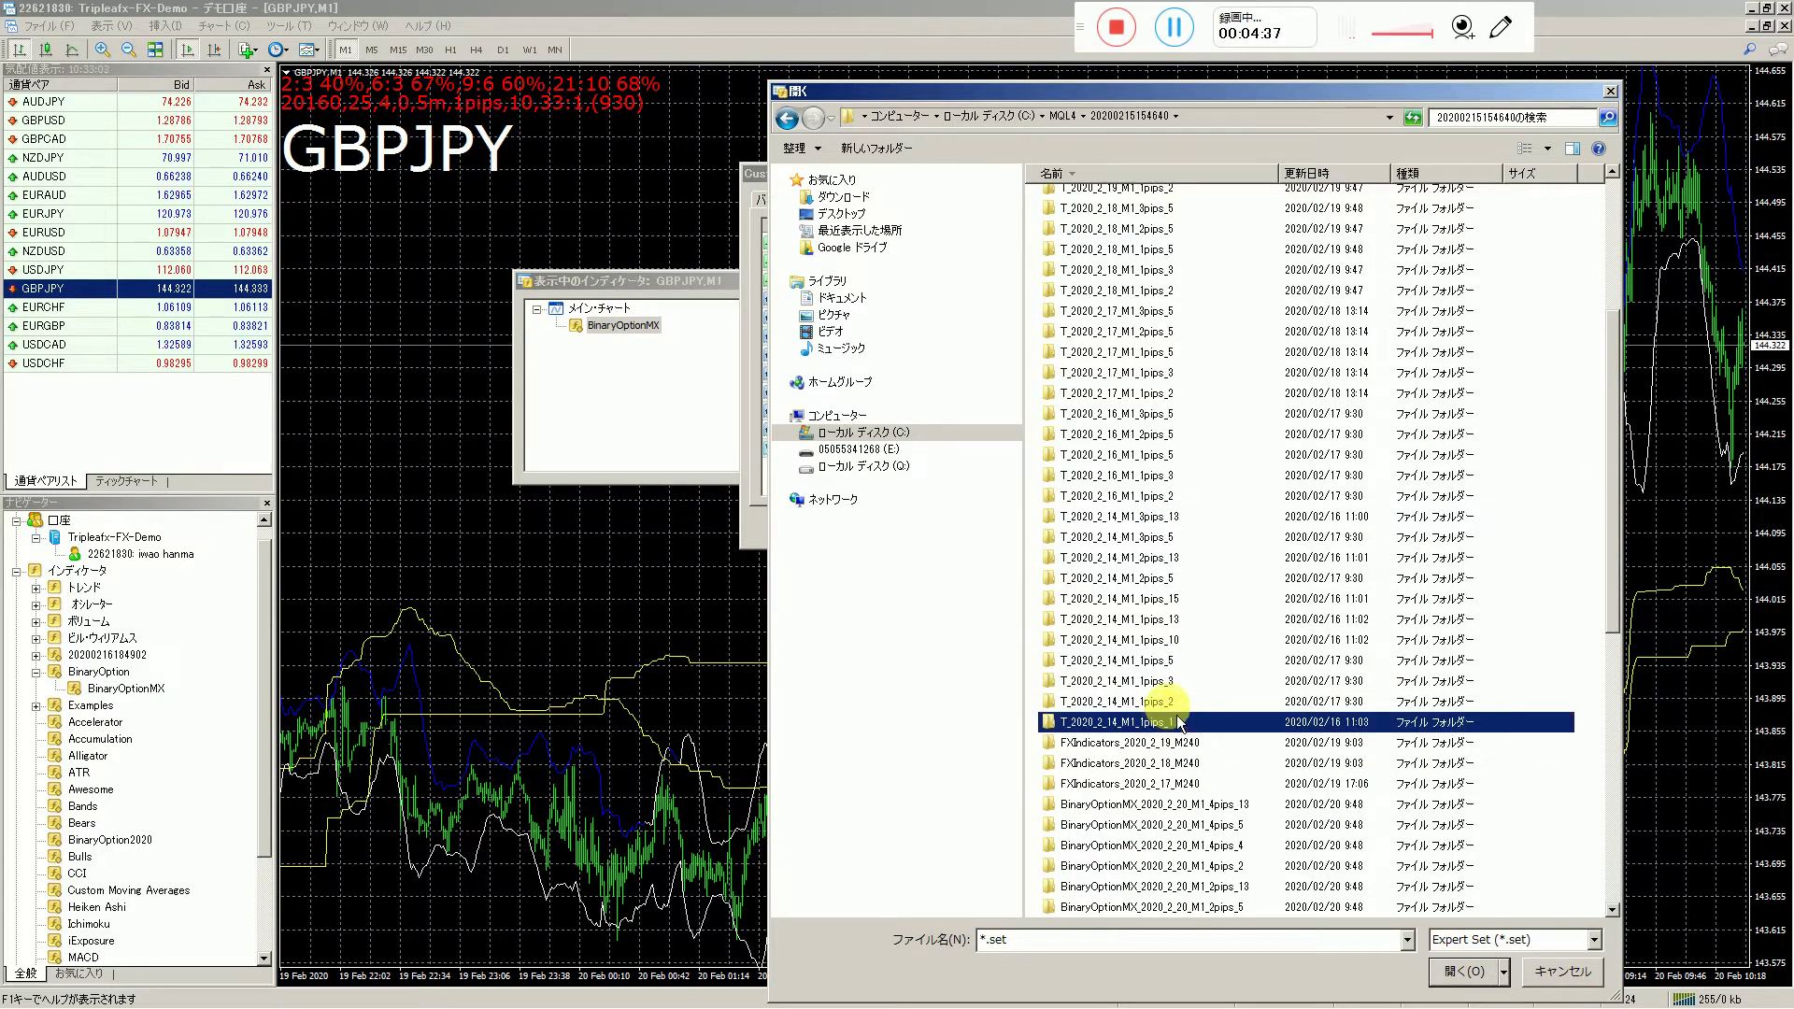
pyautogui.click(1169, 665)
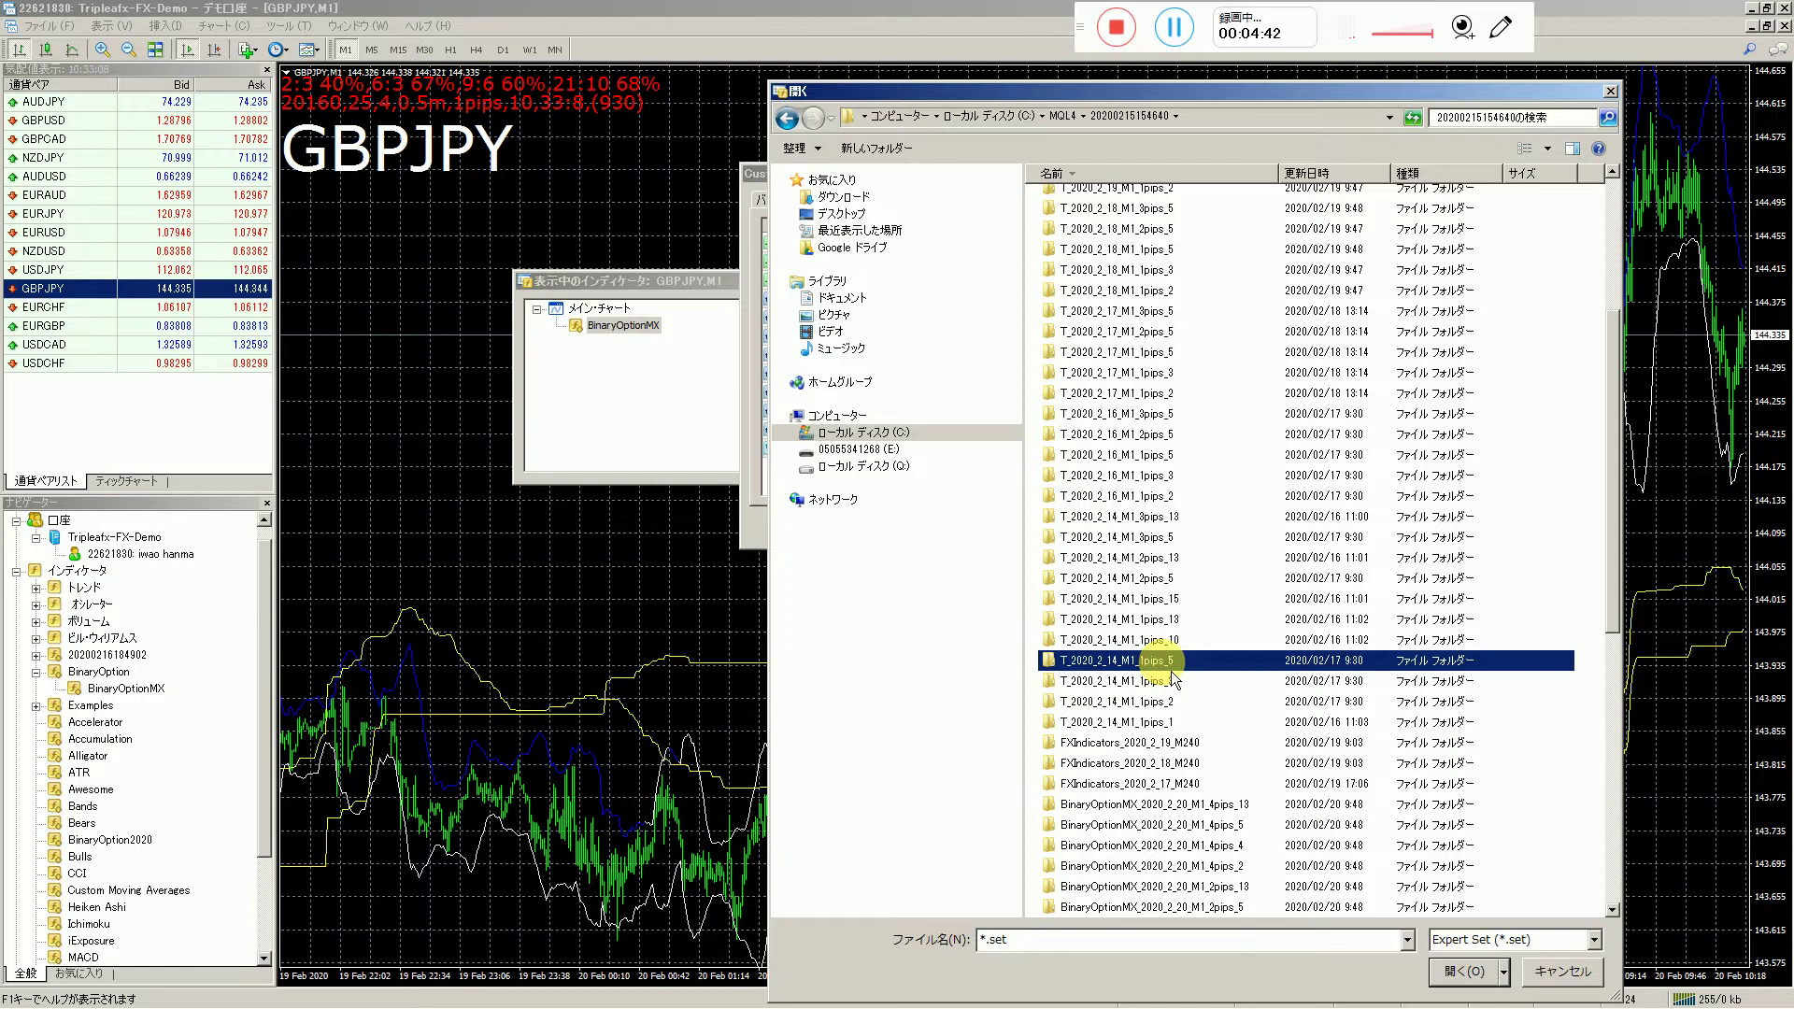
pyautogui.doubleClick(1170, 665)
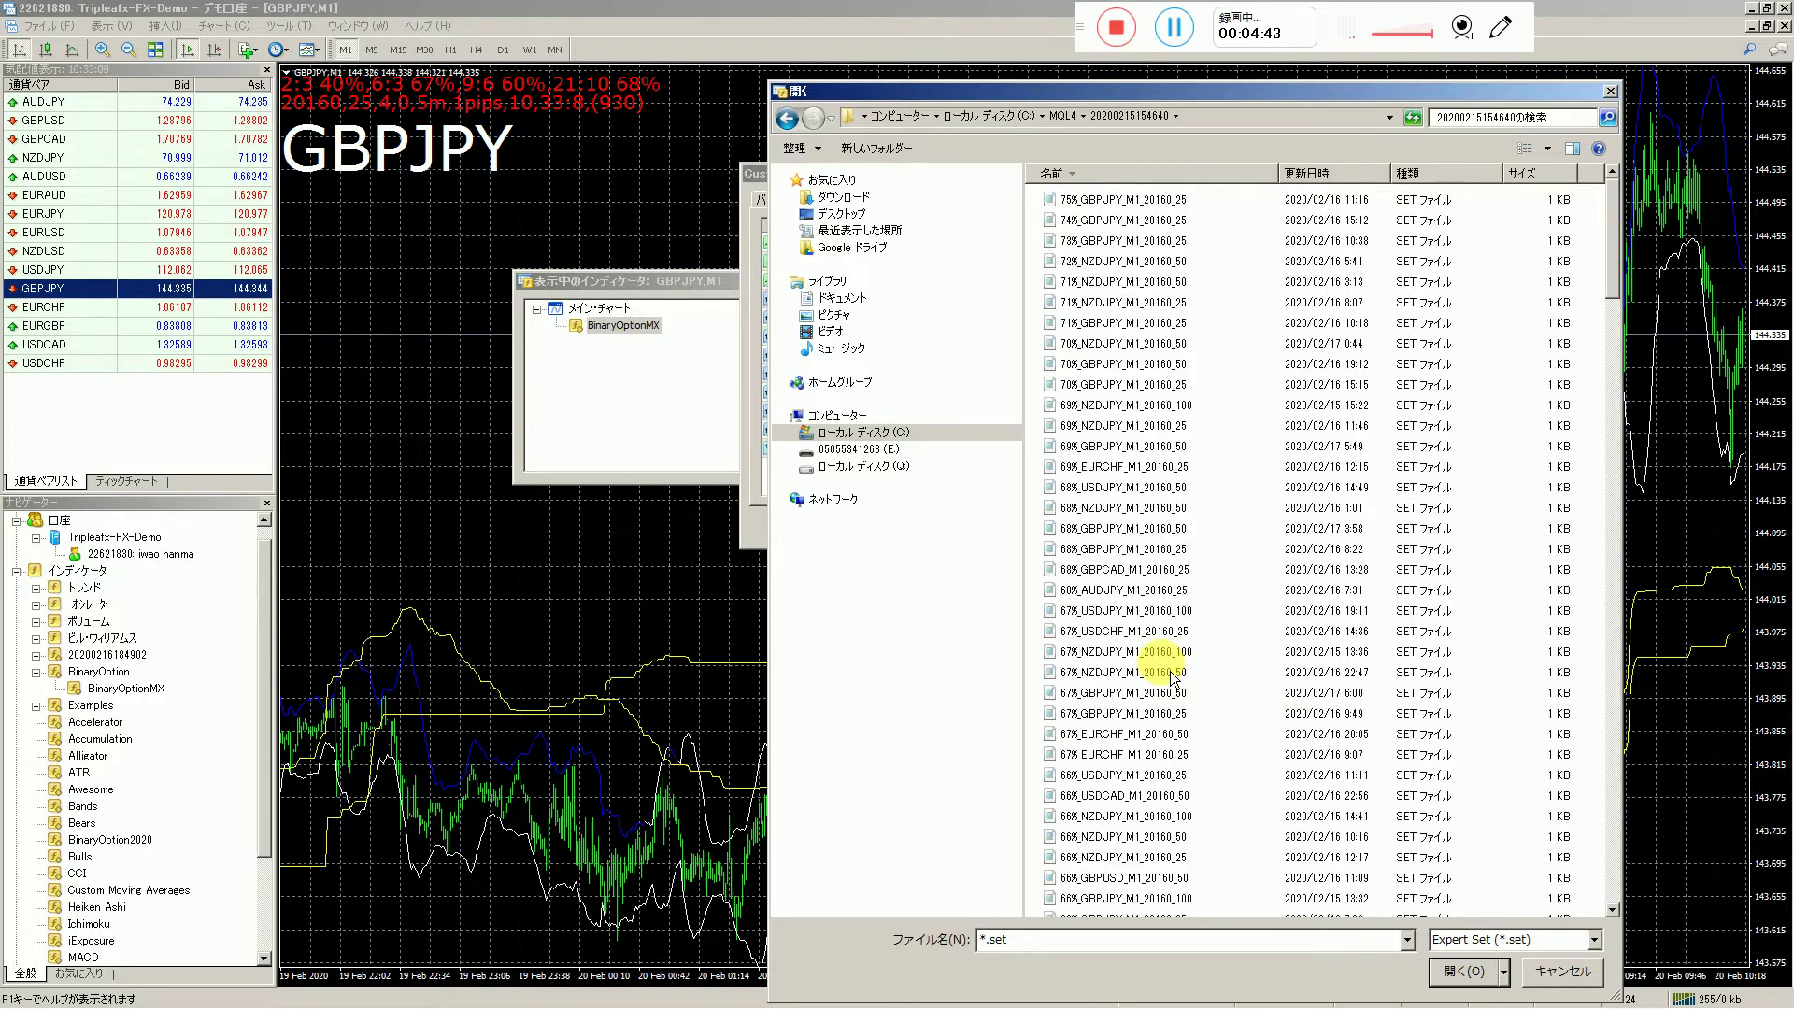
pyautogui.click(1167, 200)
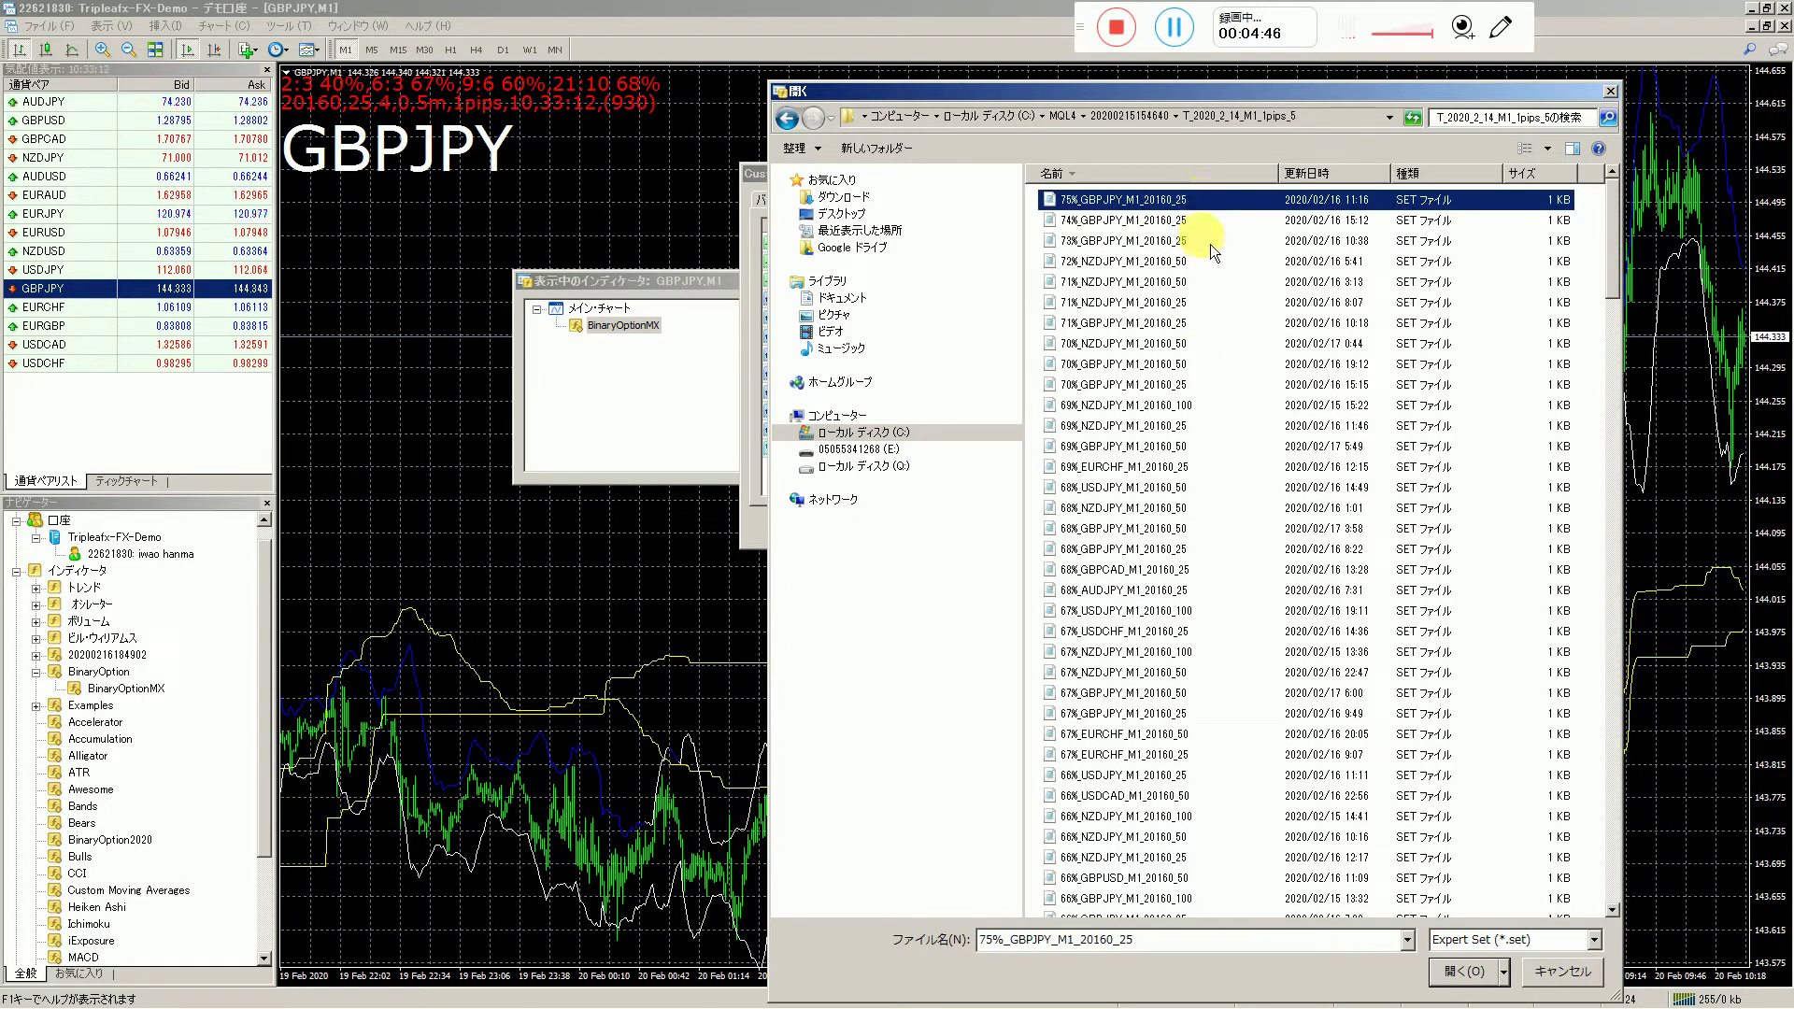
pyautogui.click(1191, 270)
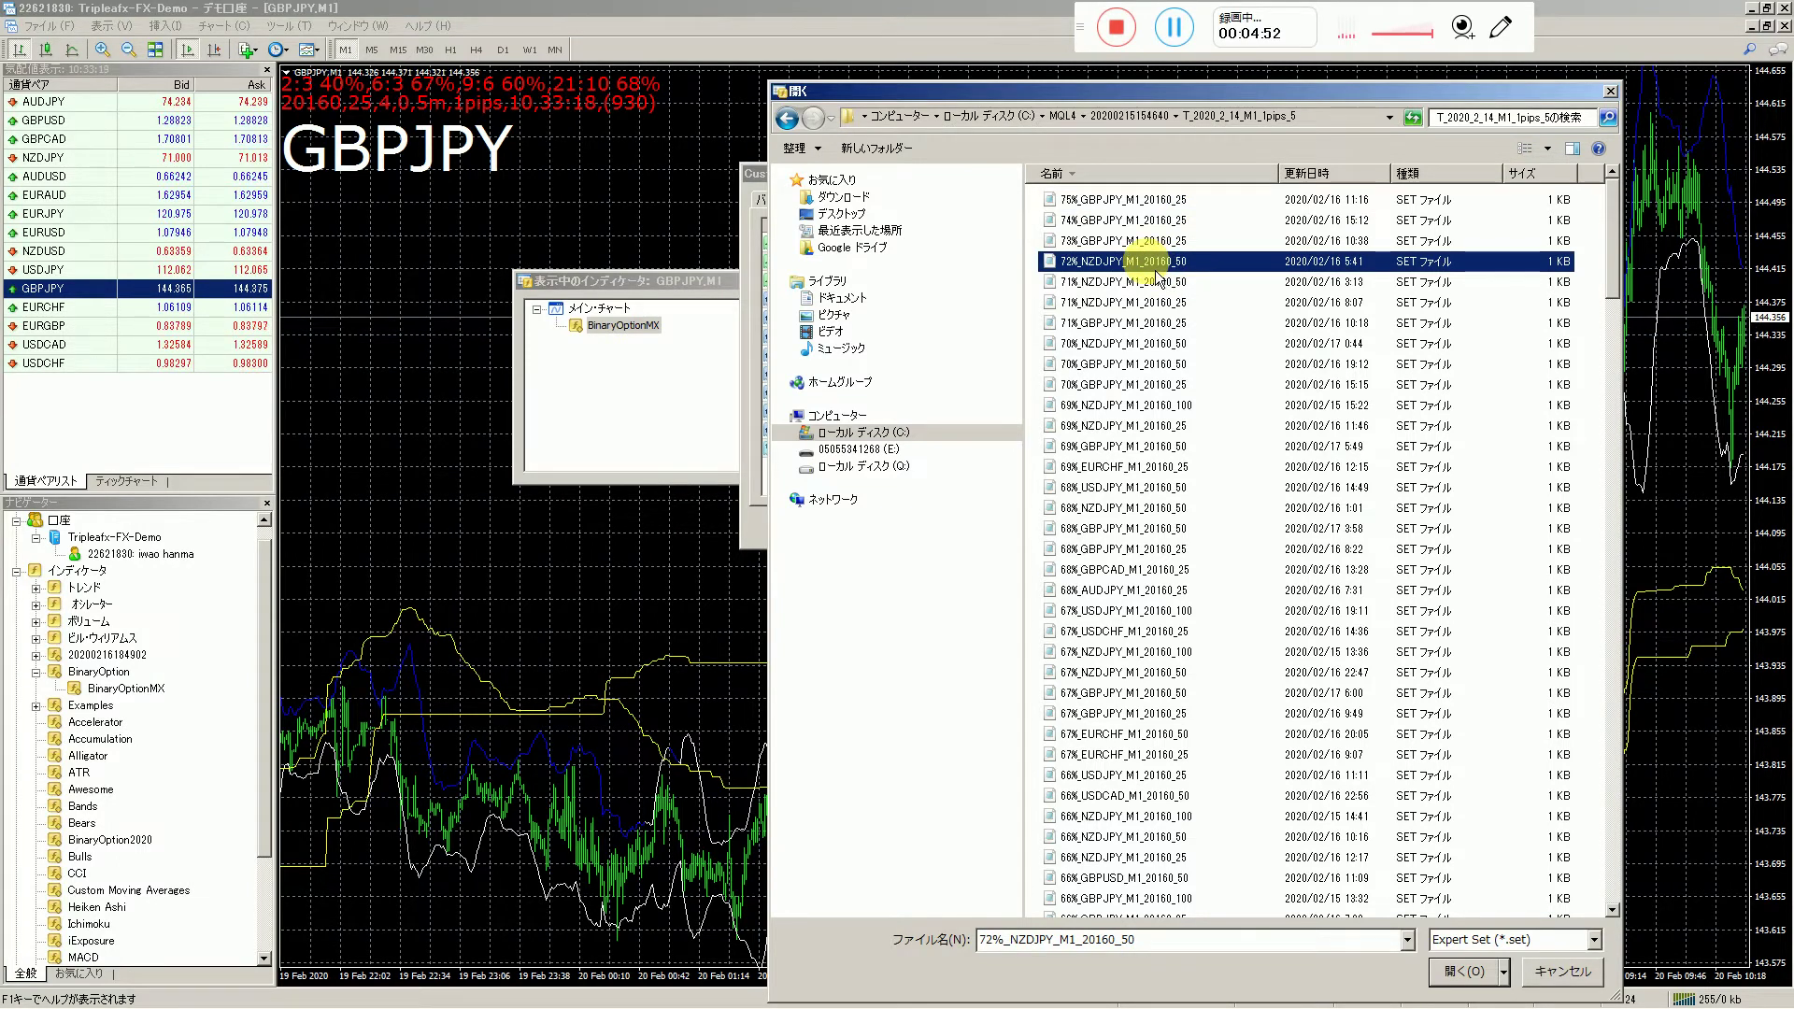
pyautogui.doubleClick(1155, 271)
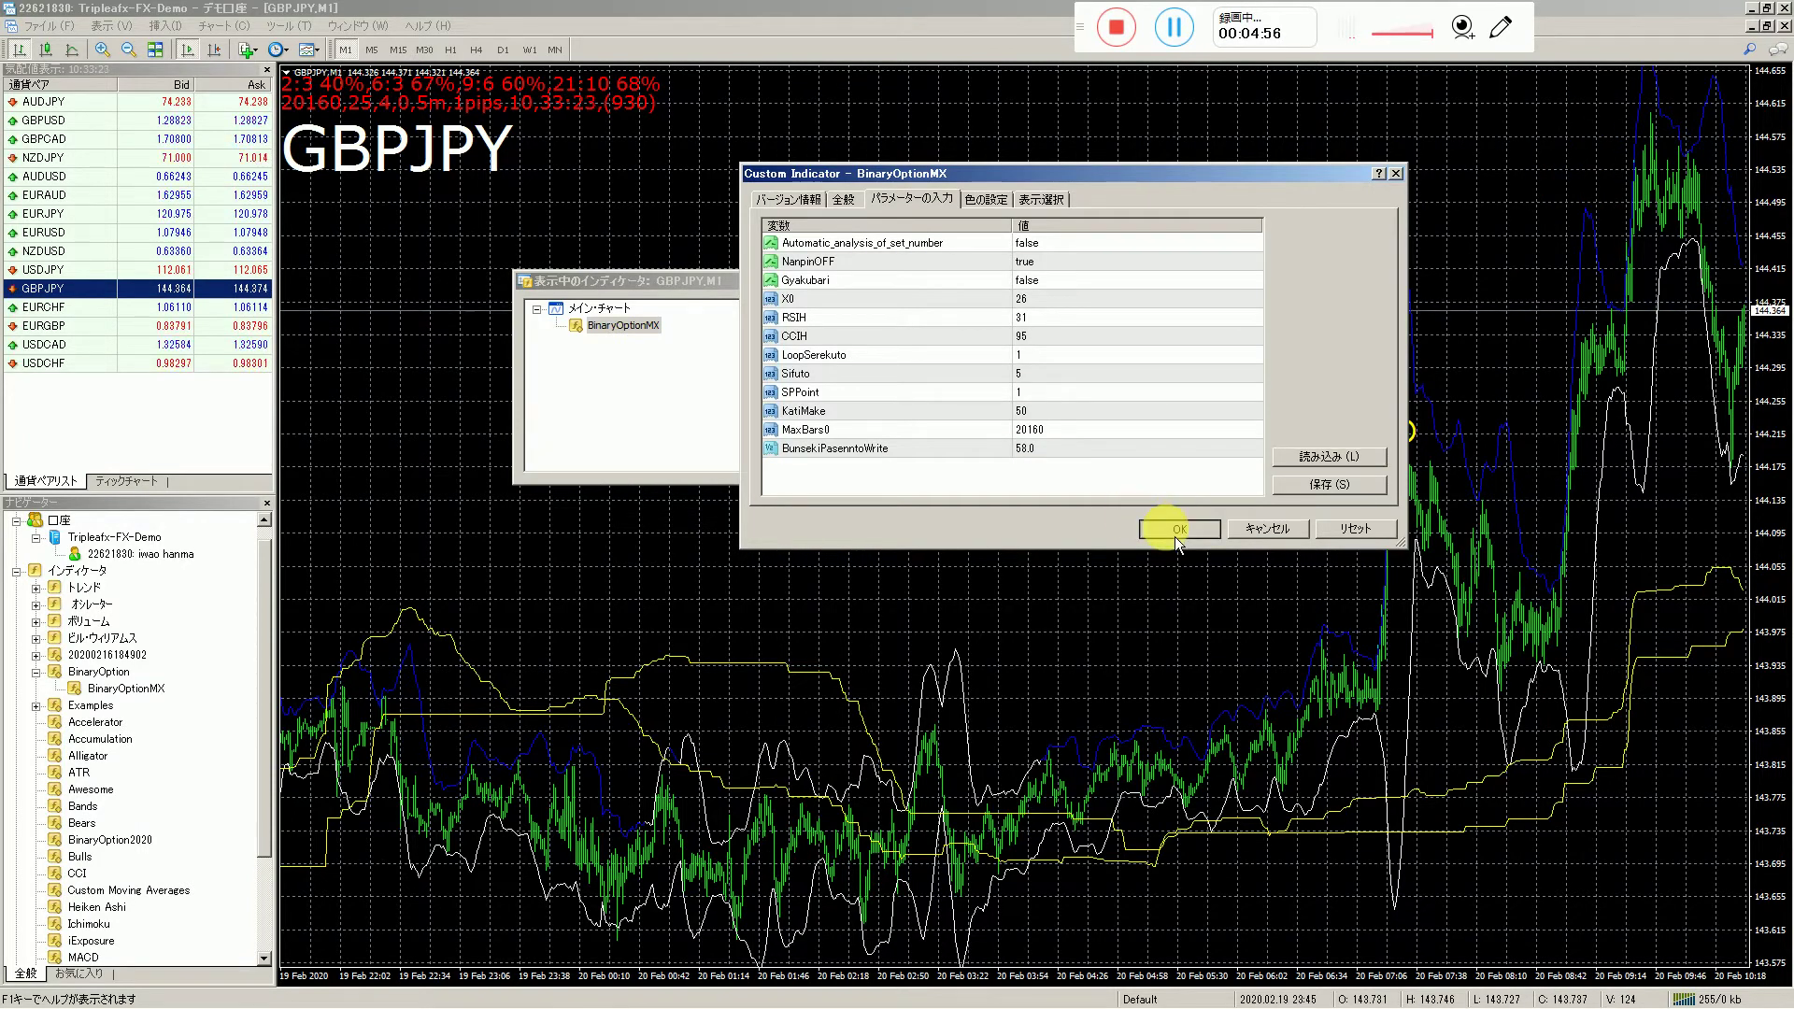
pyautogui.click(1174, 535)
# - Close the indicator list and drag NZDJPY from Market Watch onto the chart
pyautogui.click(841, 462)
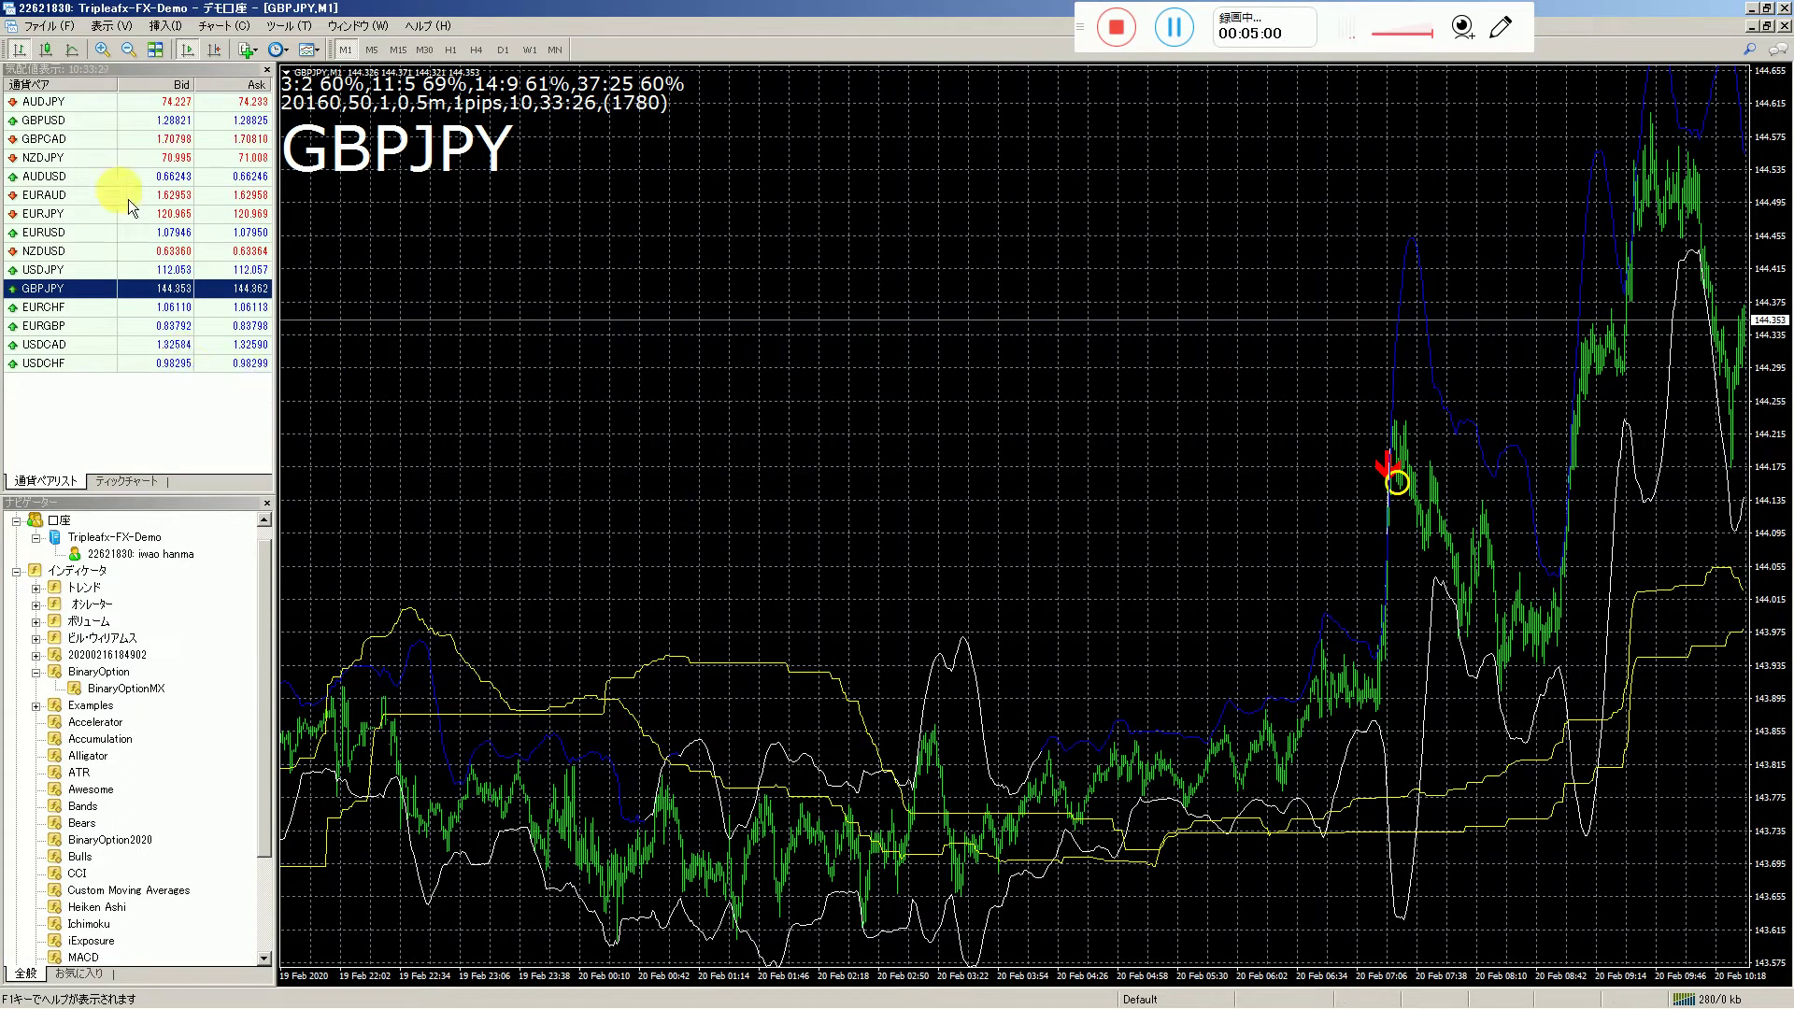
pyautogui.click(82, 162)
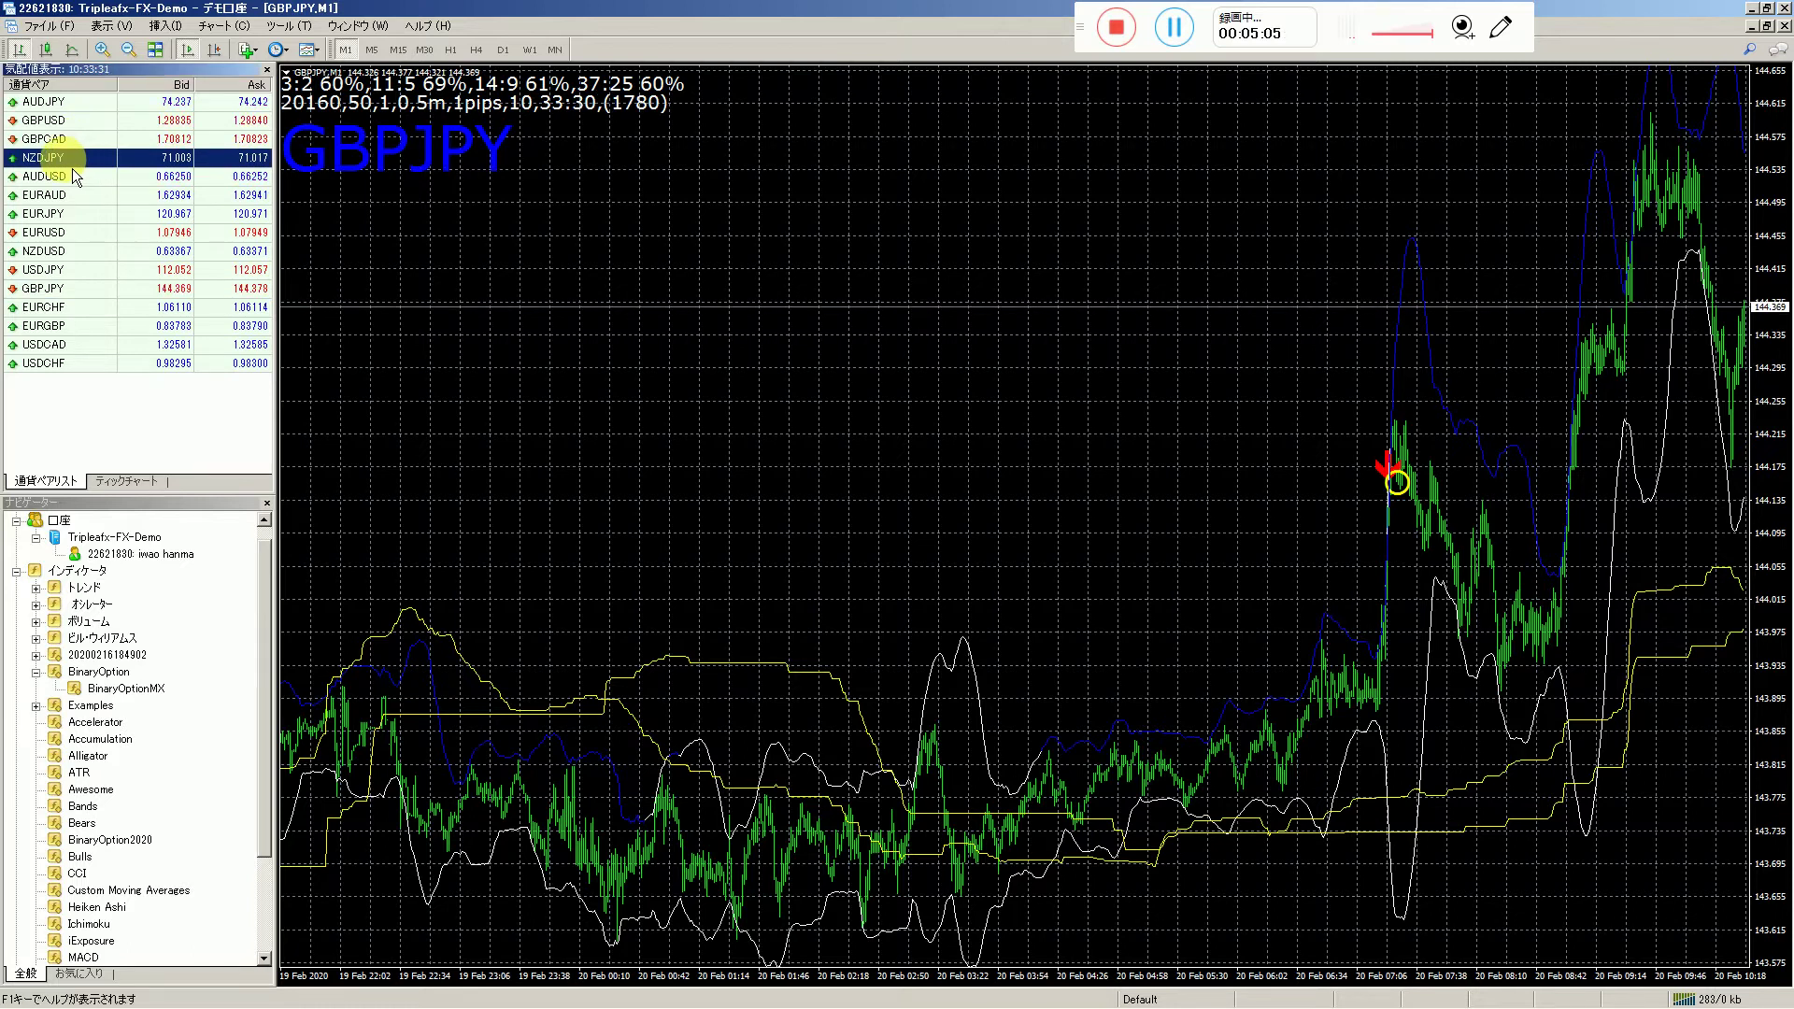
pyautogui.moveTo(411, 262); pyautogui.dragTo(424, 273)
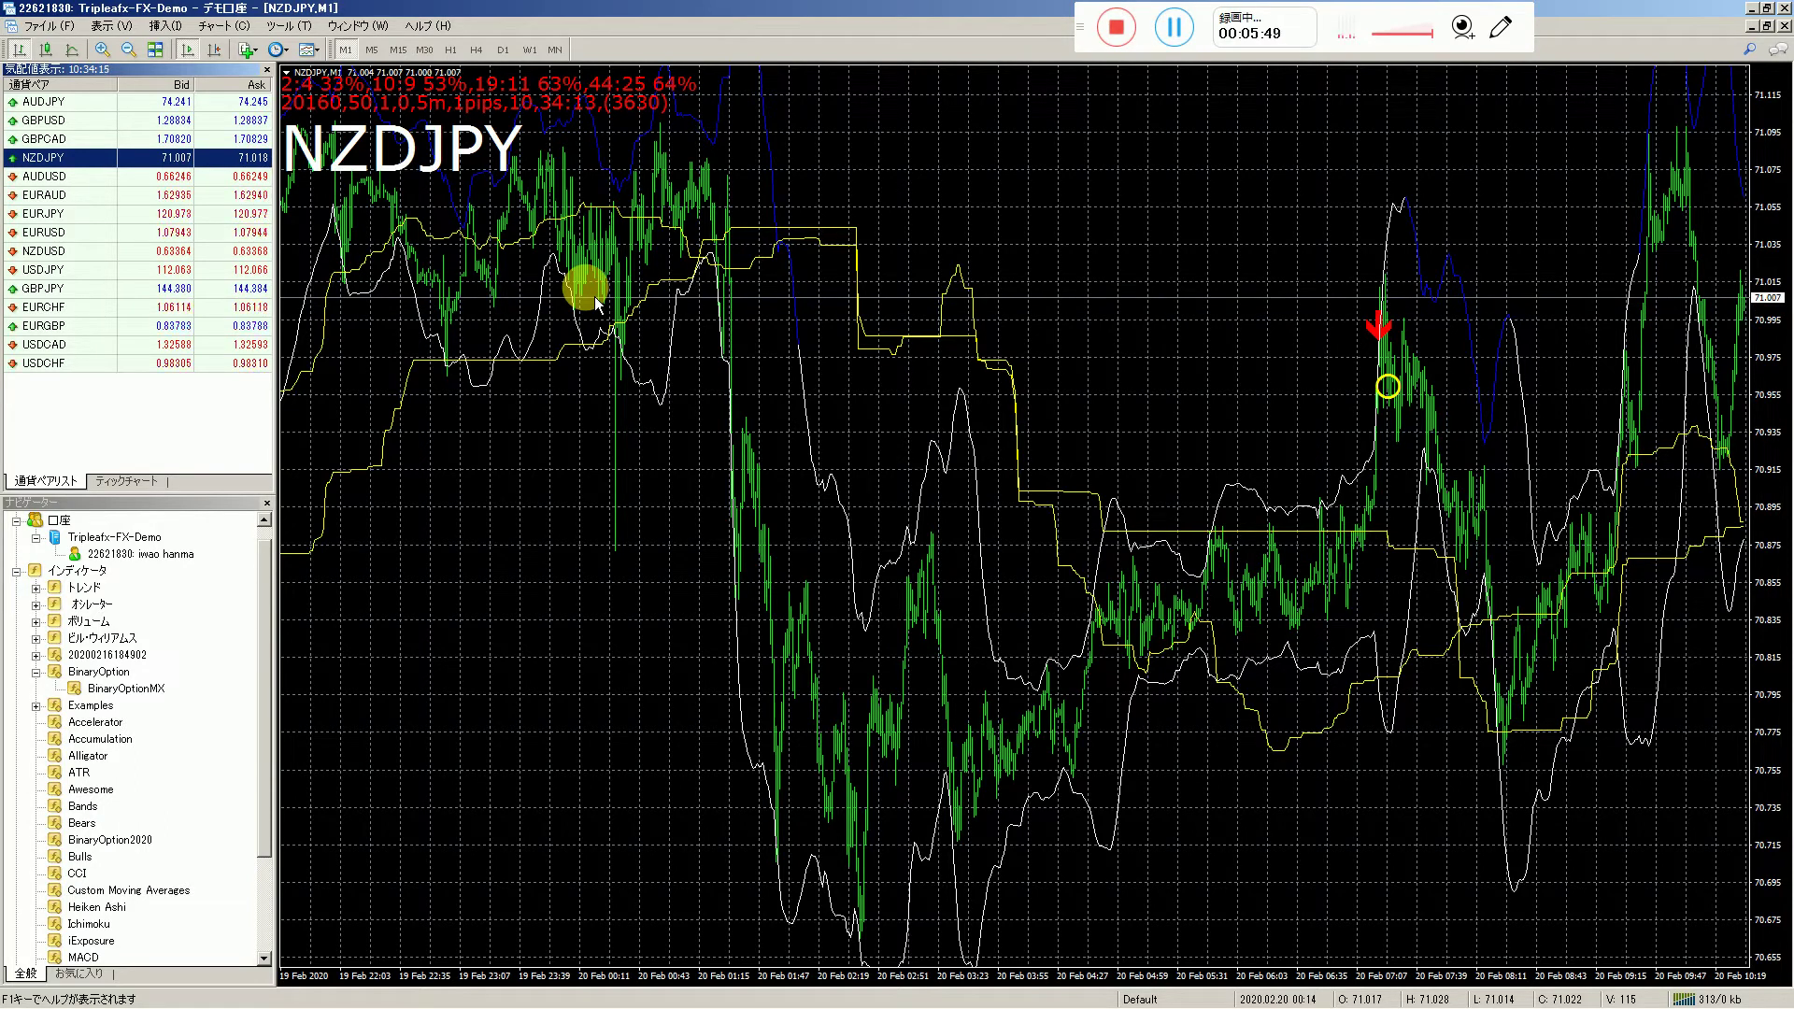
# - Open BinaryOptionMX's settings on the NZDJPY chart and begin loading a preset
pyautogui.rightClick(546, 202)
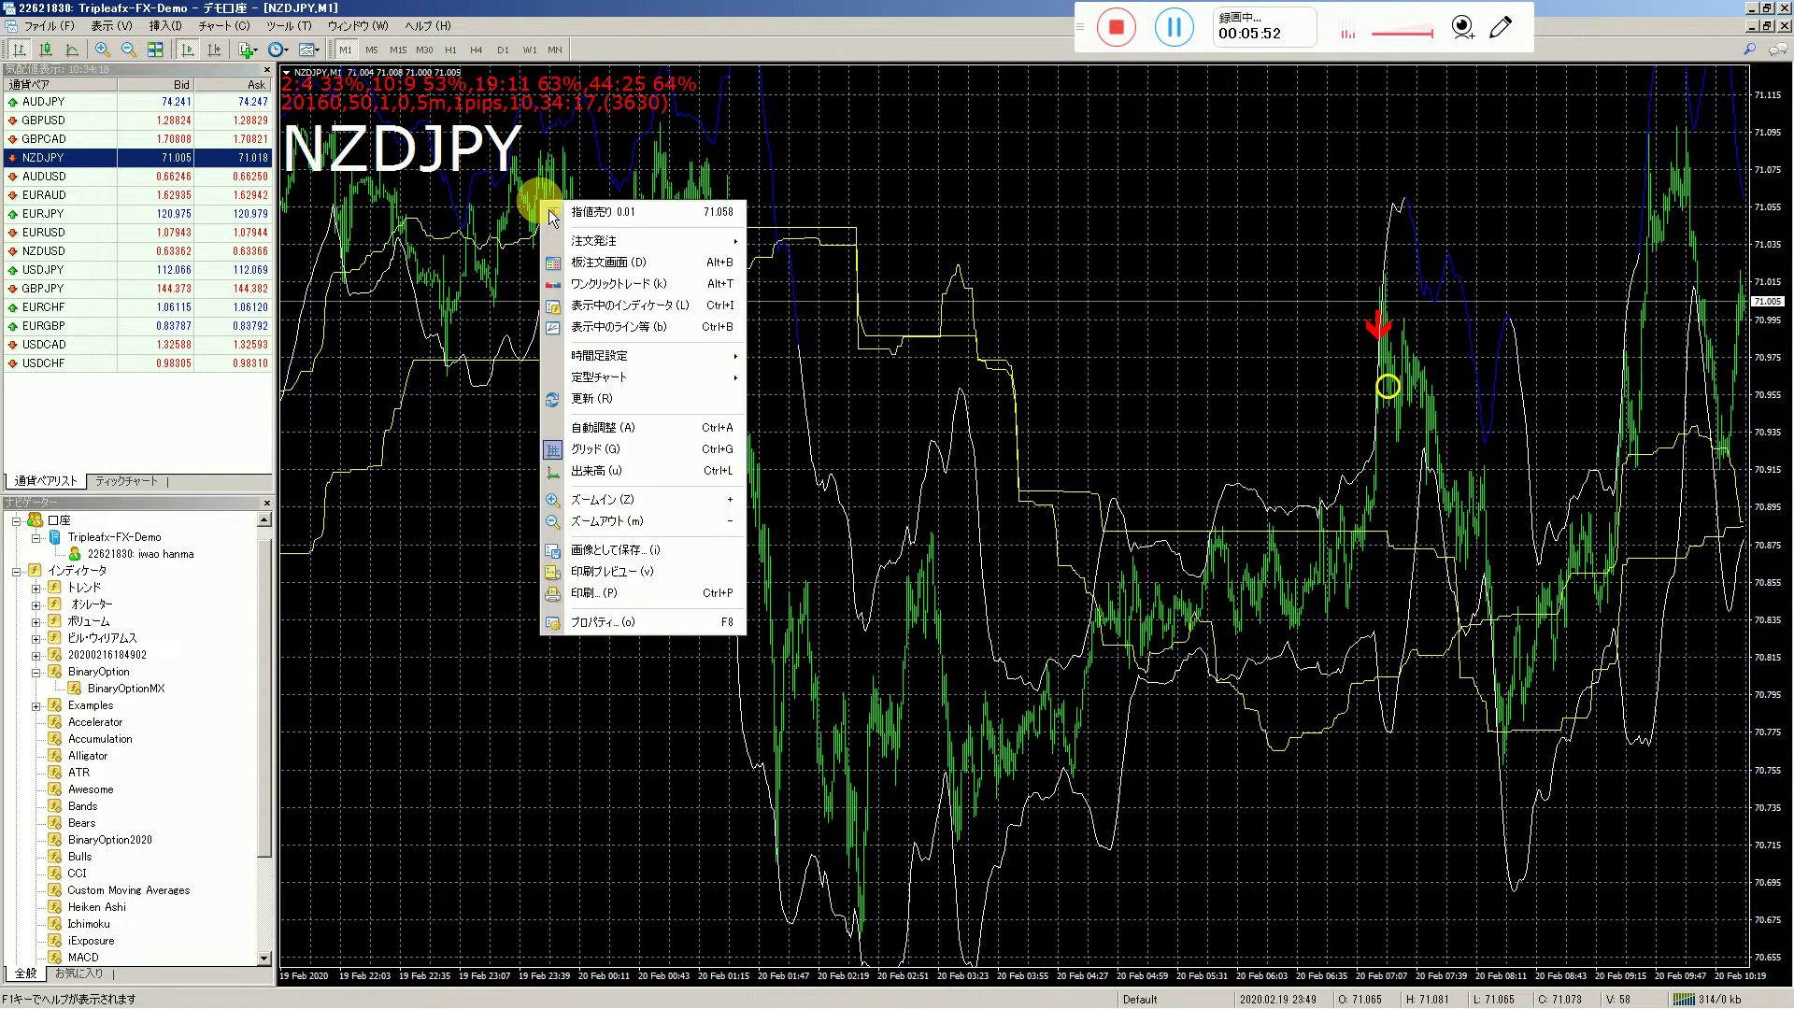
pyautogui.click(667, 306)
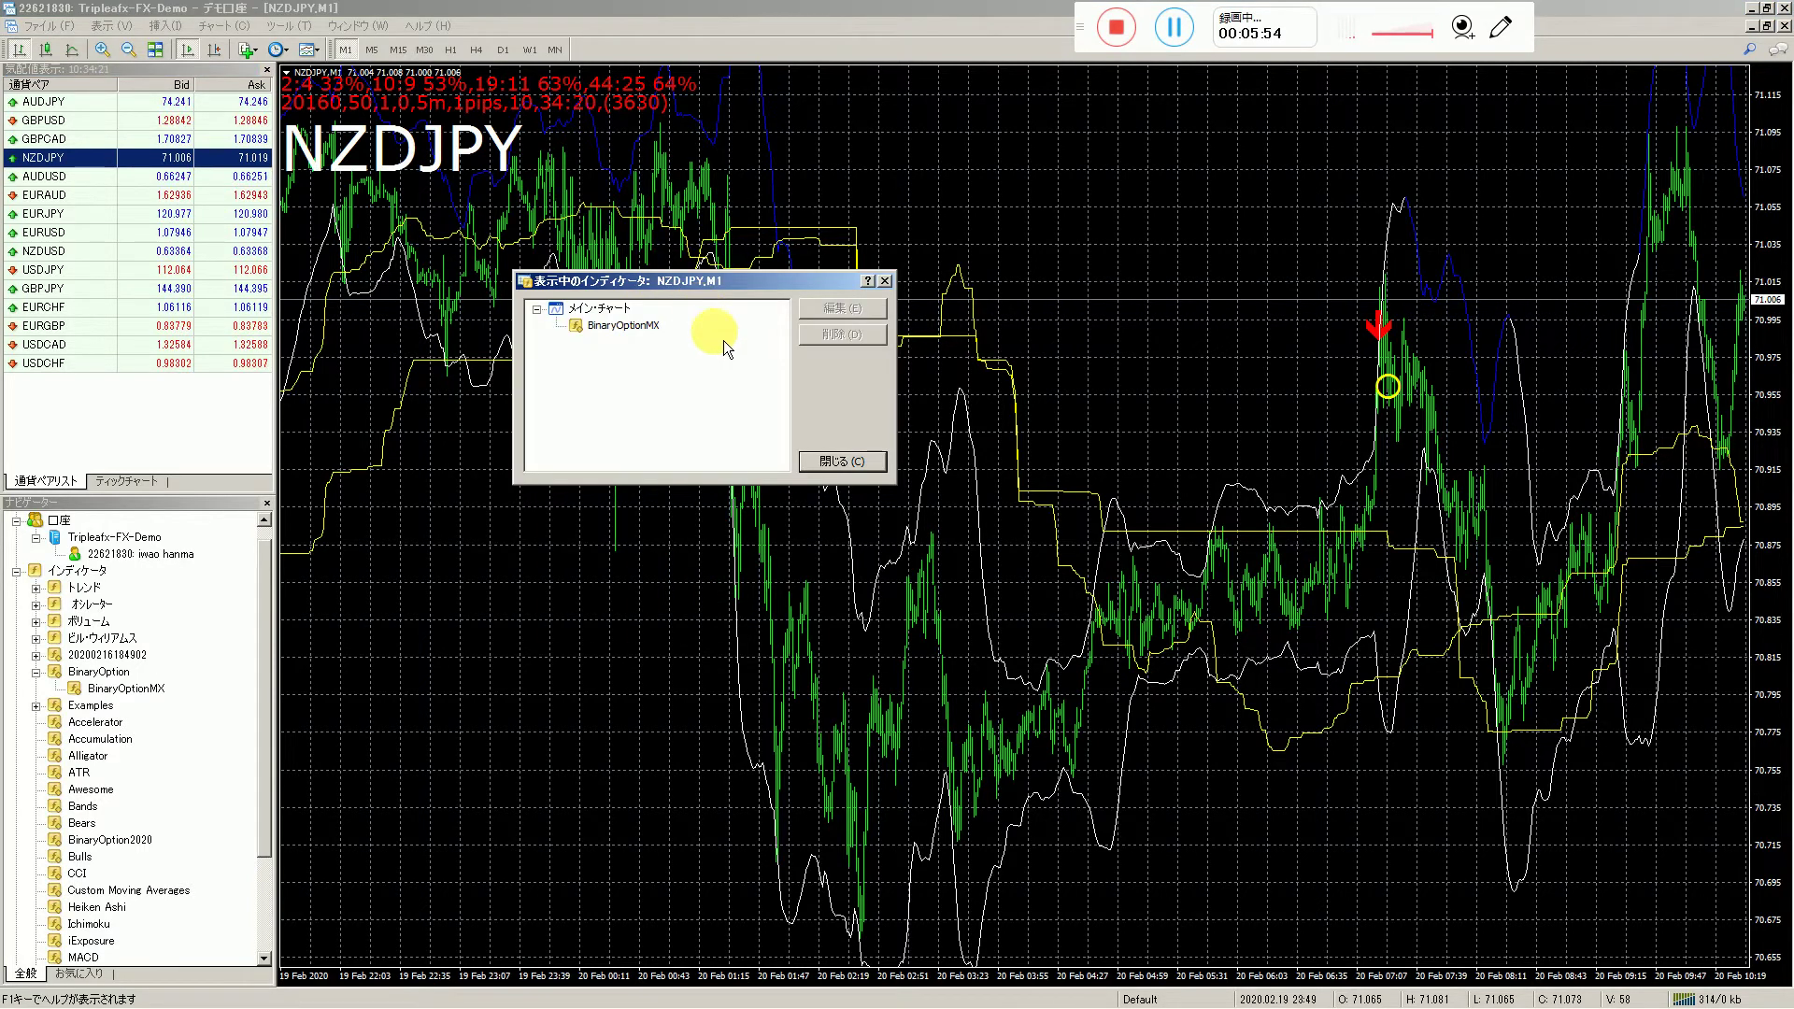
pyautogui.doubleClick(657, 329)
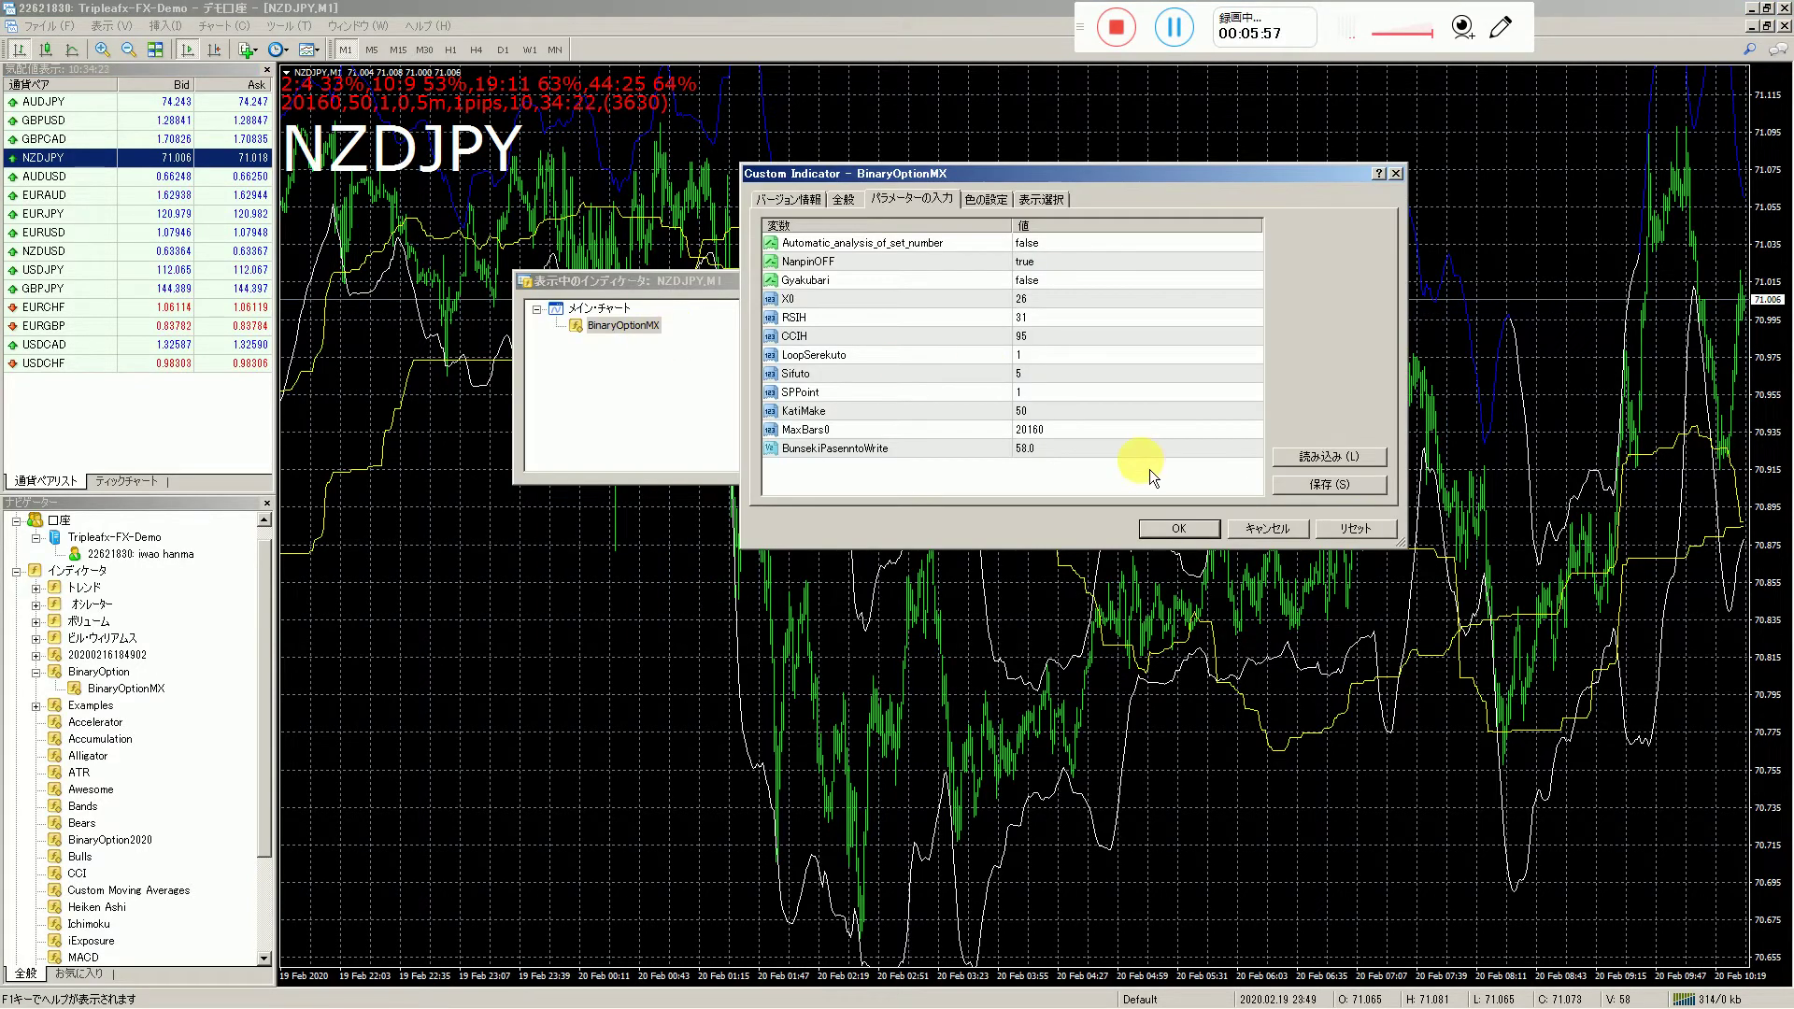
pyautogui.click(1341, 464)
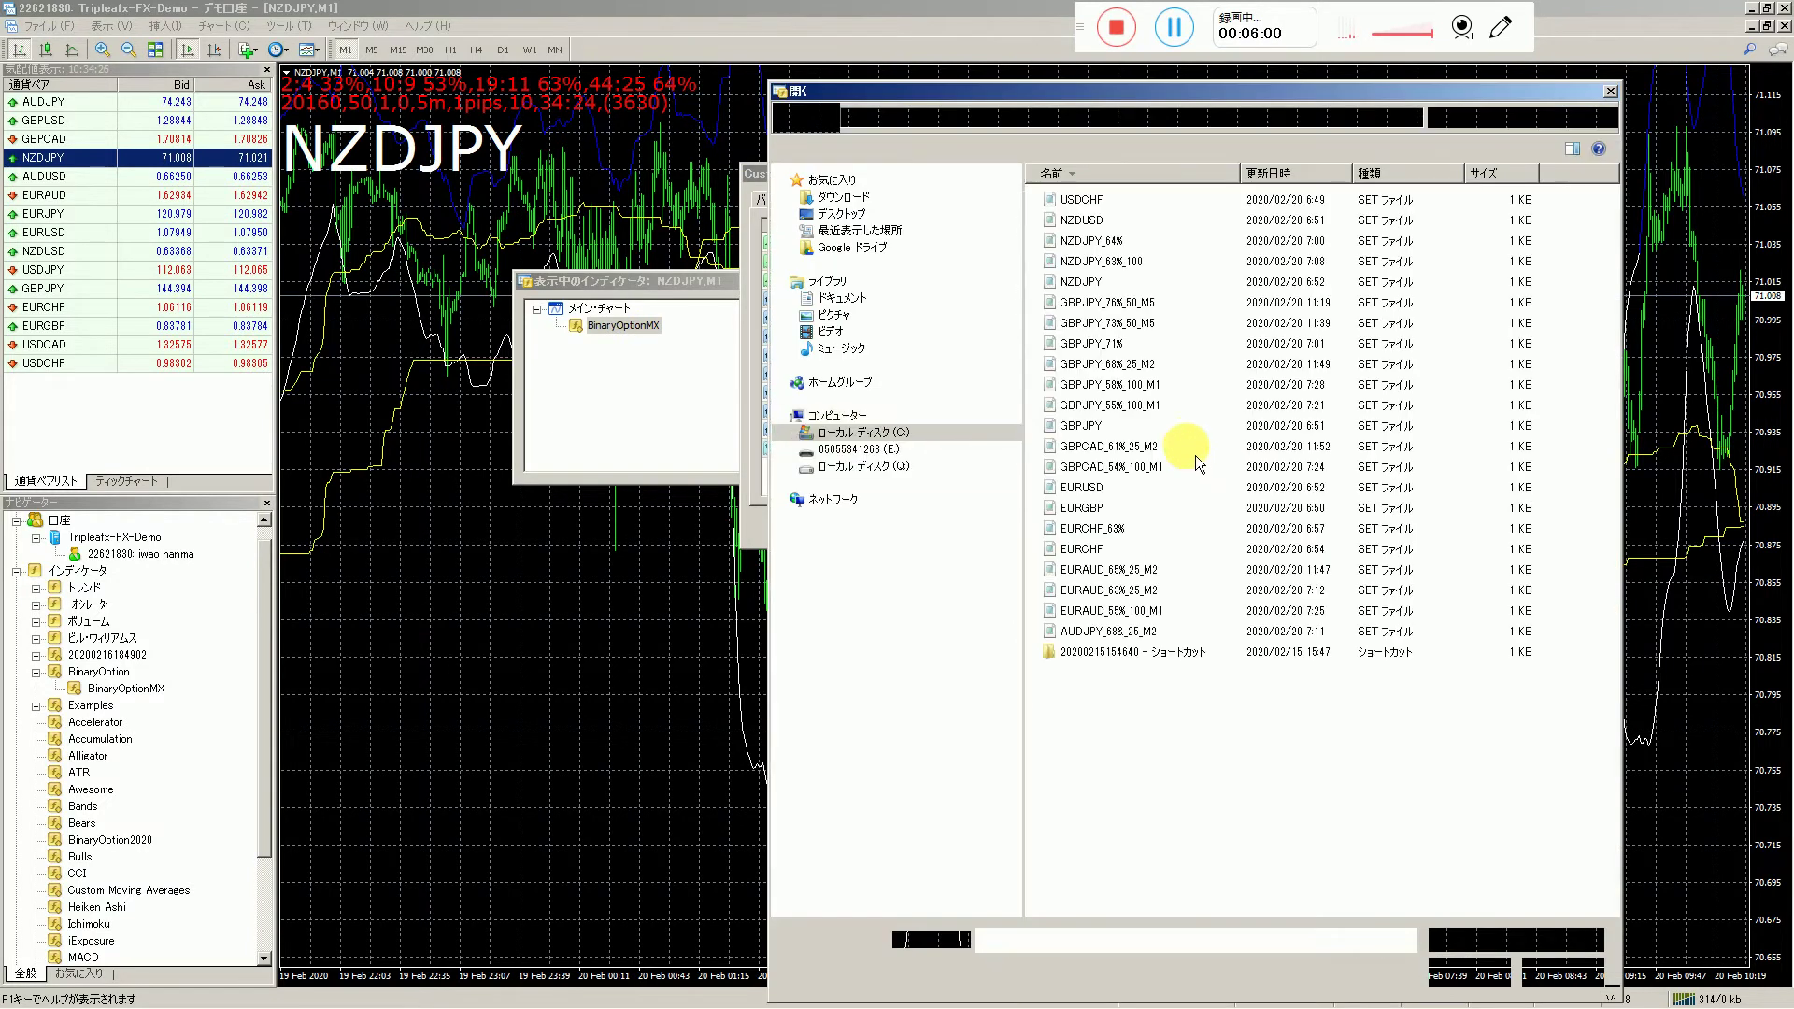
# - Apply 69%_EURCHF_M1_20160_25 from T_2020_2_14_M1_1pips_5 and close the indicator list
pyautogui.doubleClick(1114, 654)
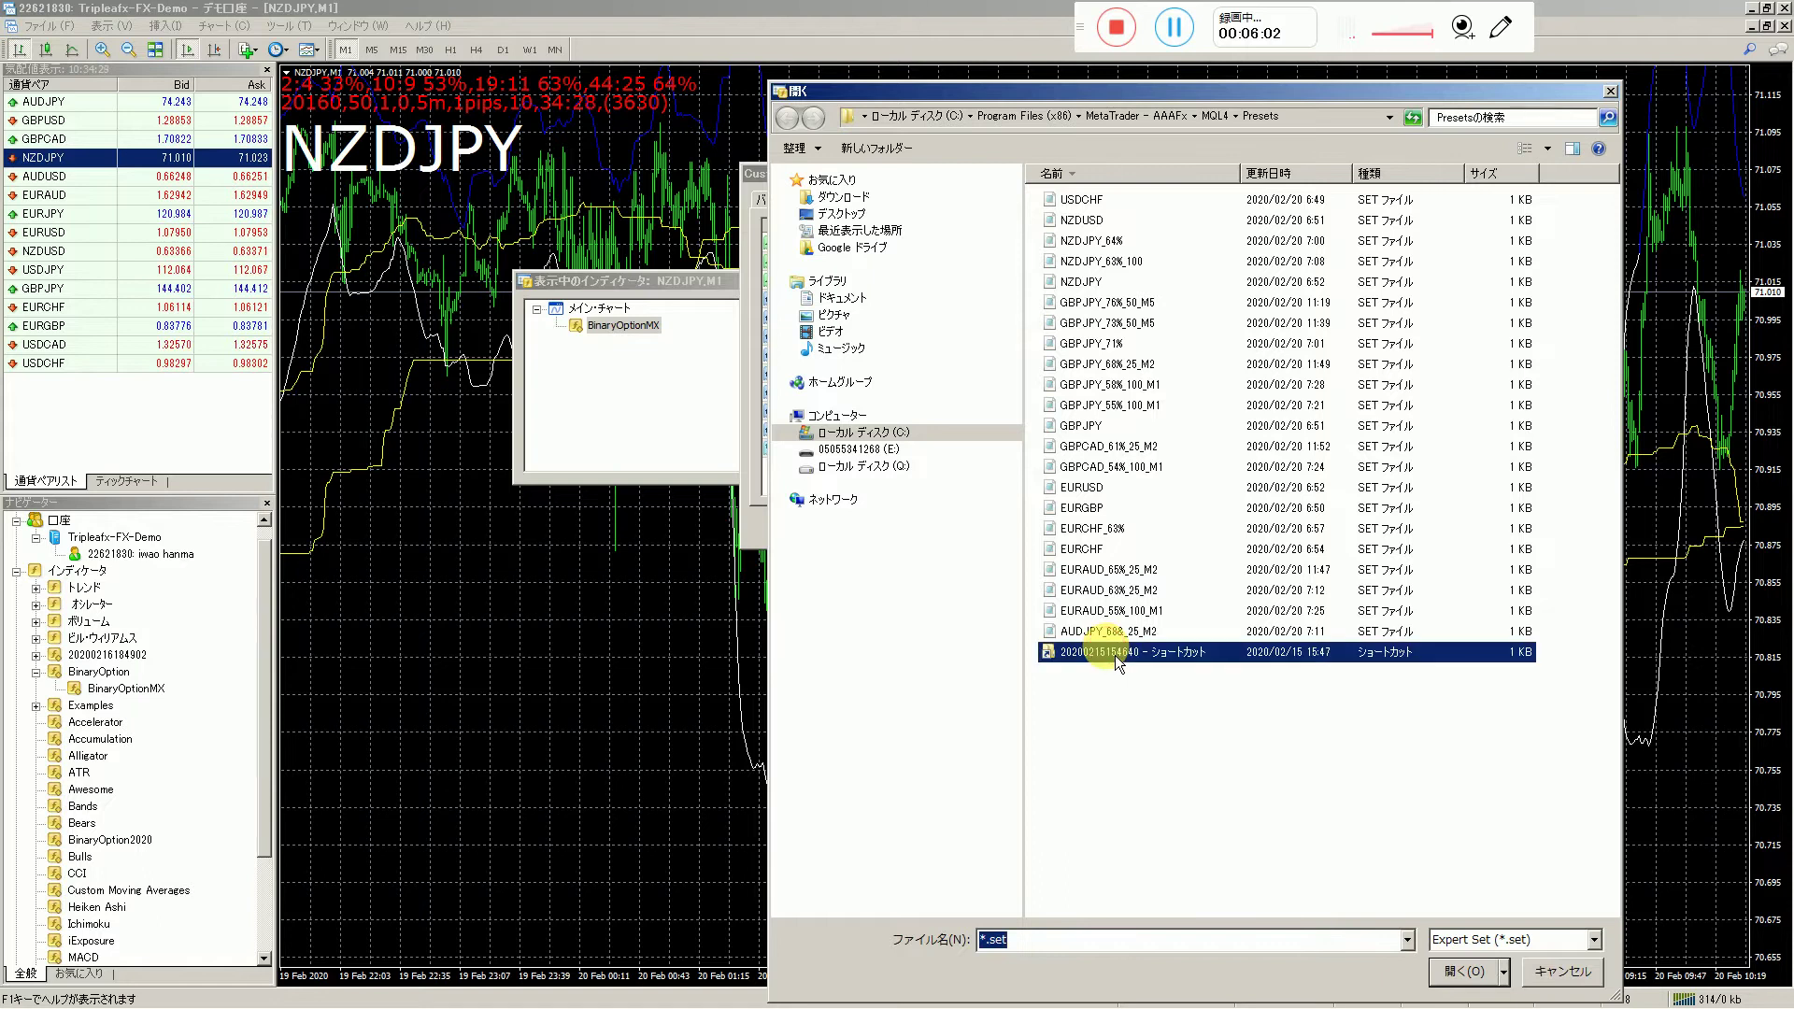
pyautogui.click(1143, 755)
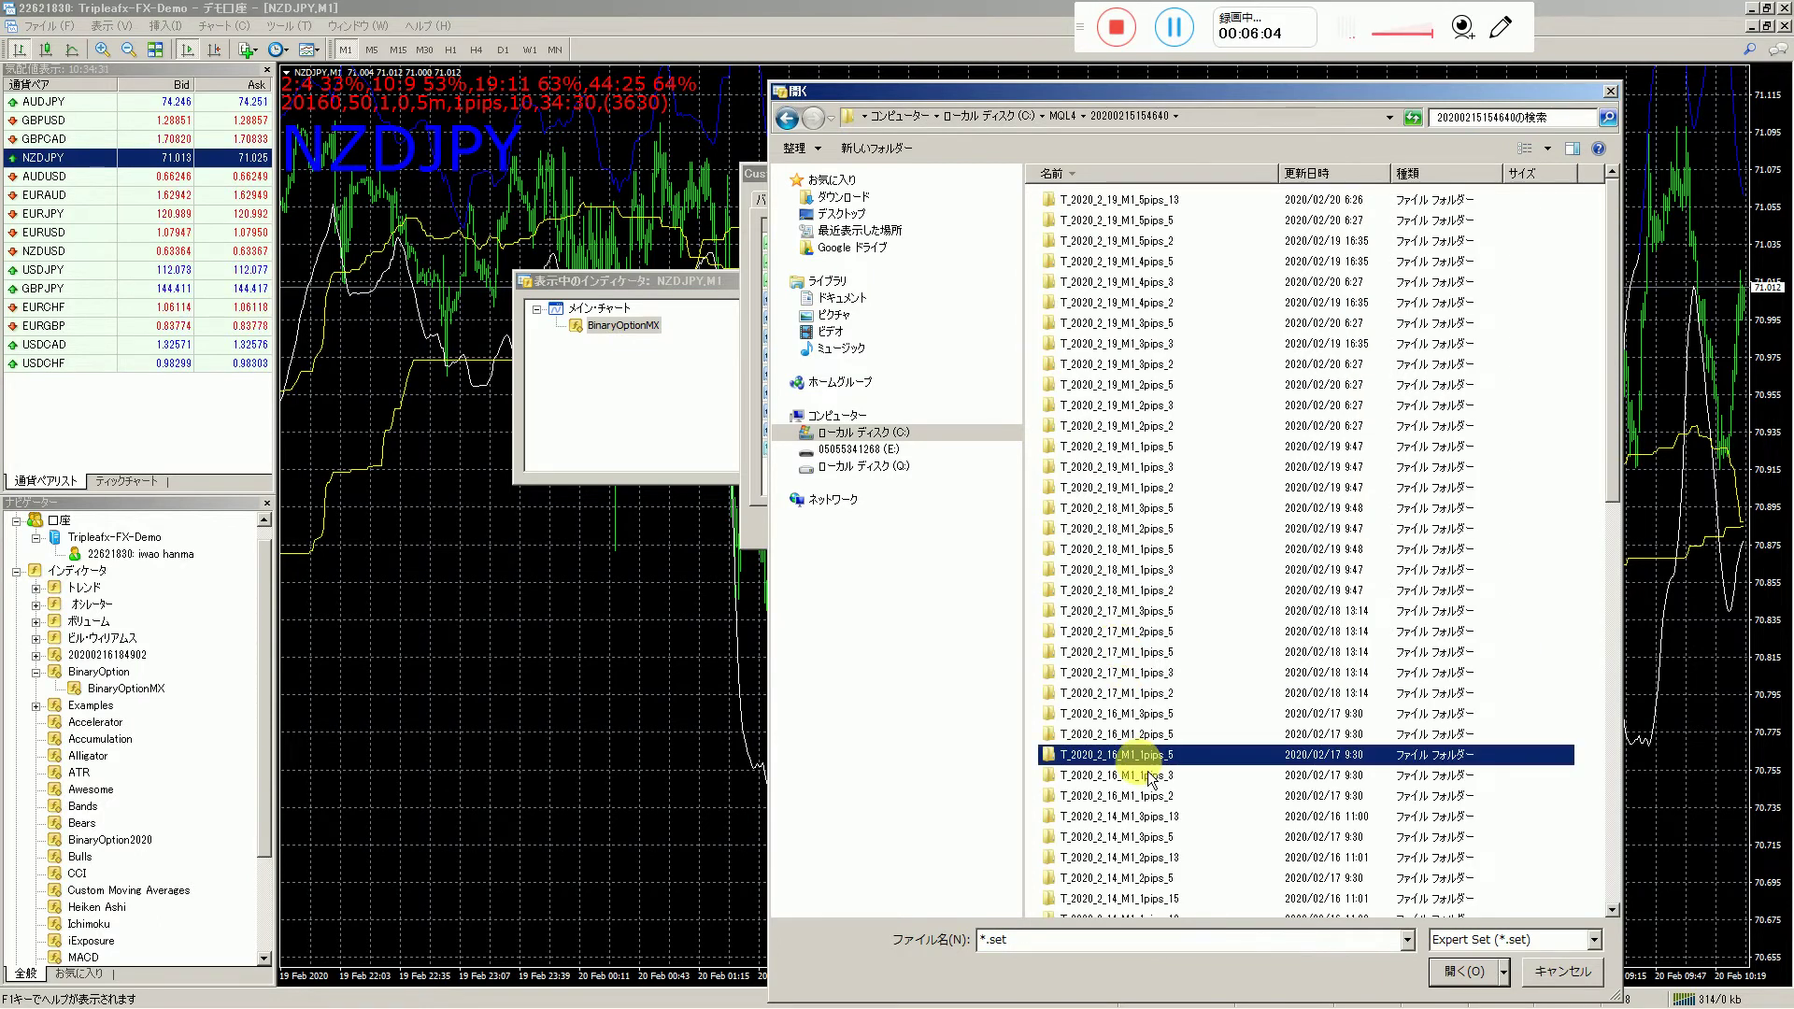
pyautogui.scroll(-4, 1251, 696)
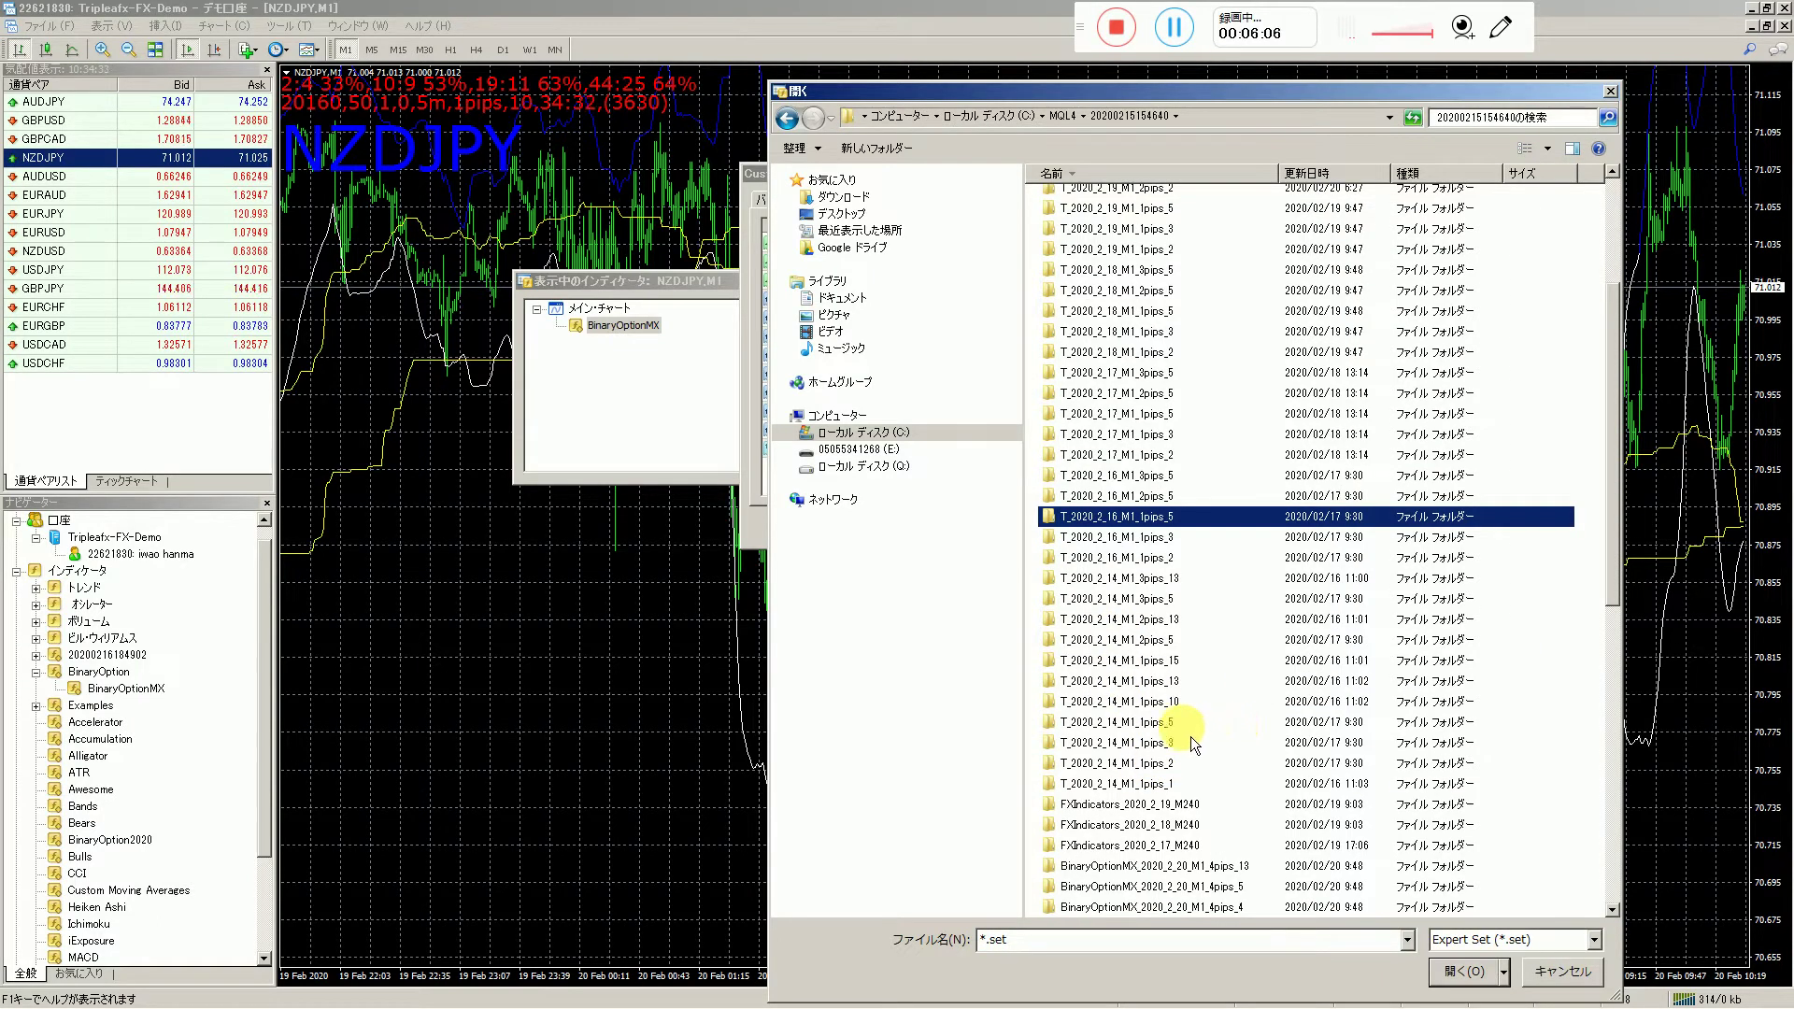
pyautogui.click(1169, 727)
pyautogui.doubleClick(1170, 727)
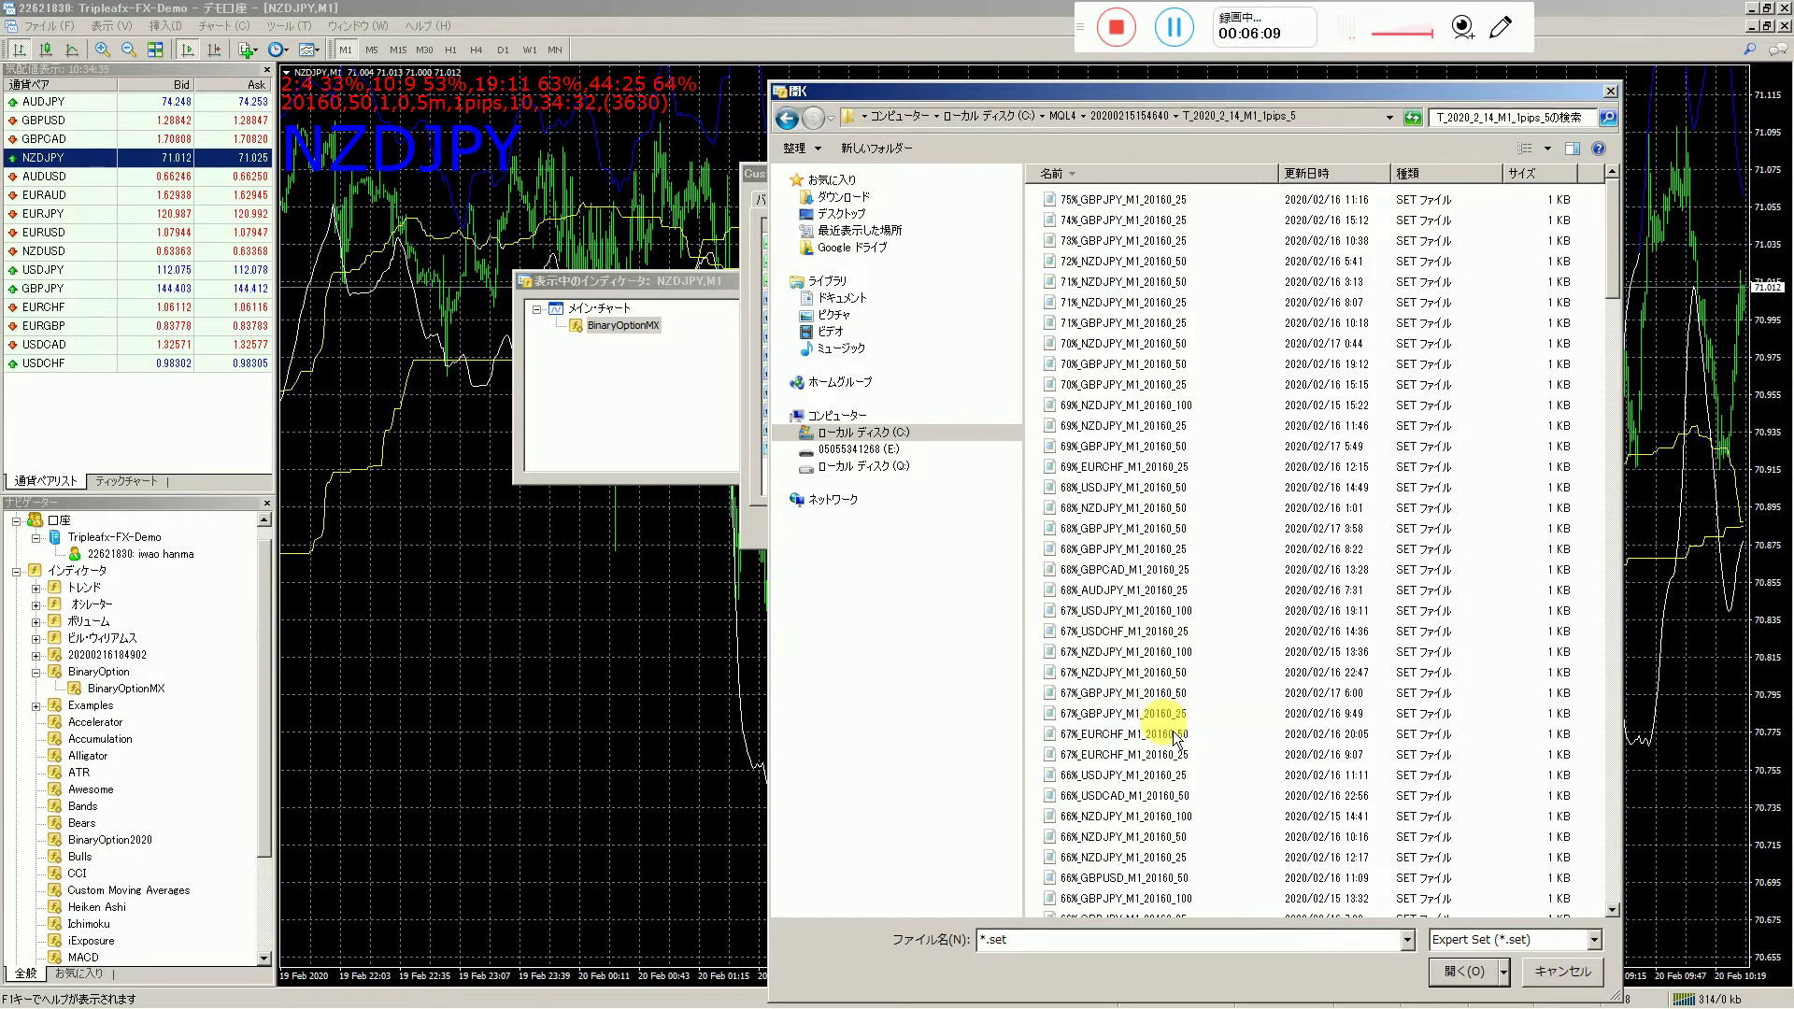
pyautogui.click(1145, 263)
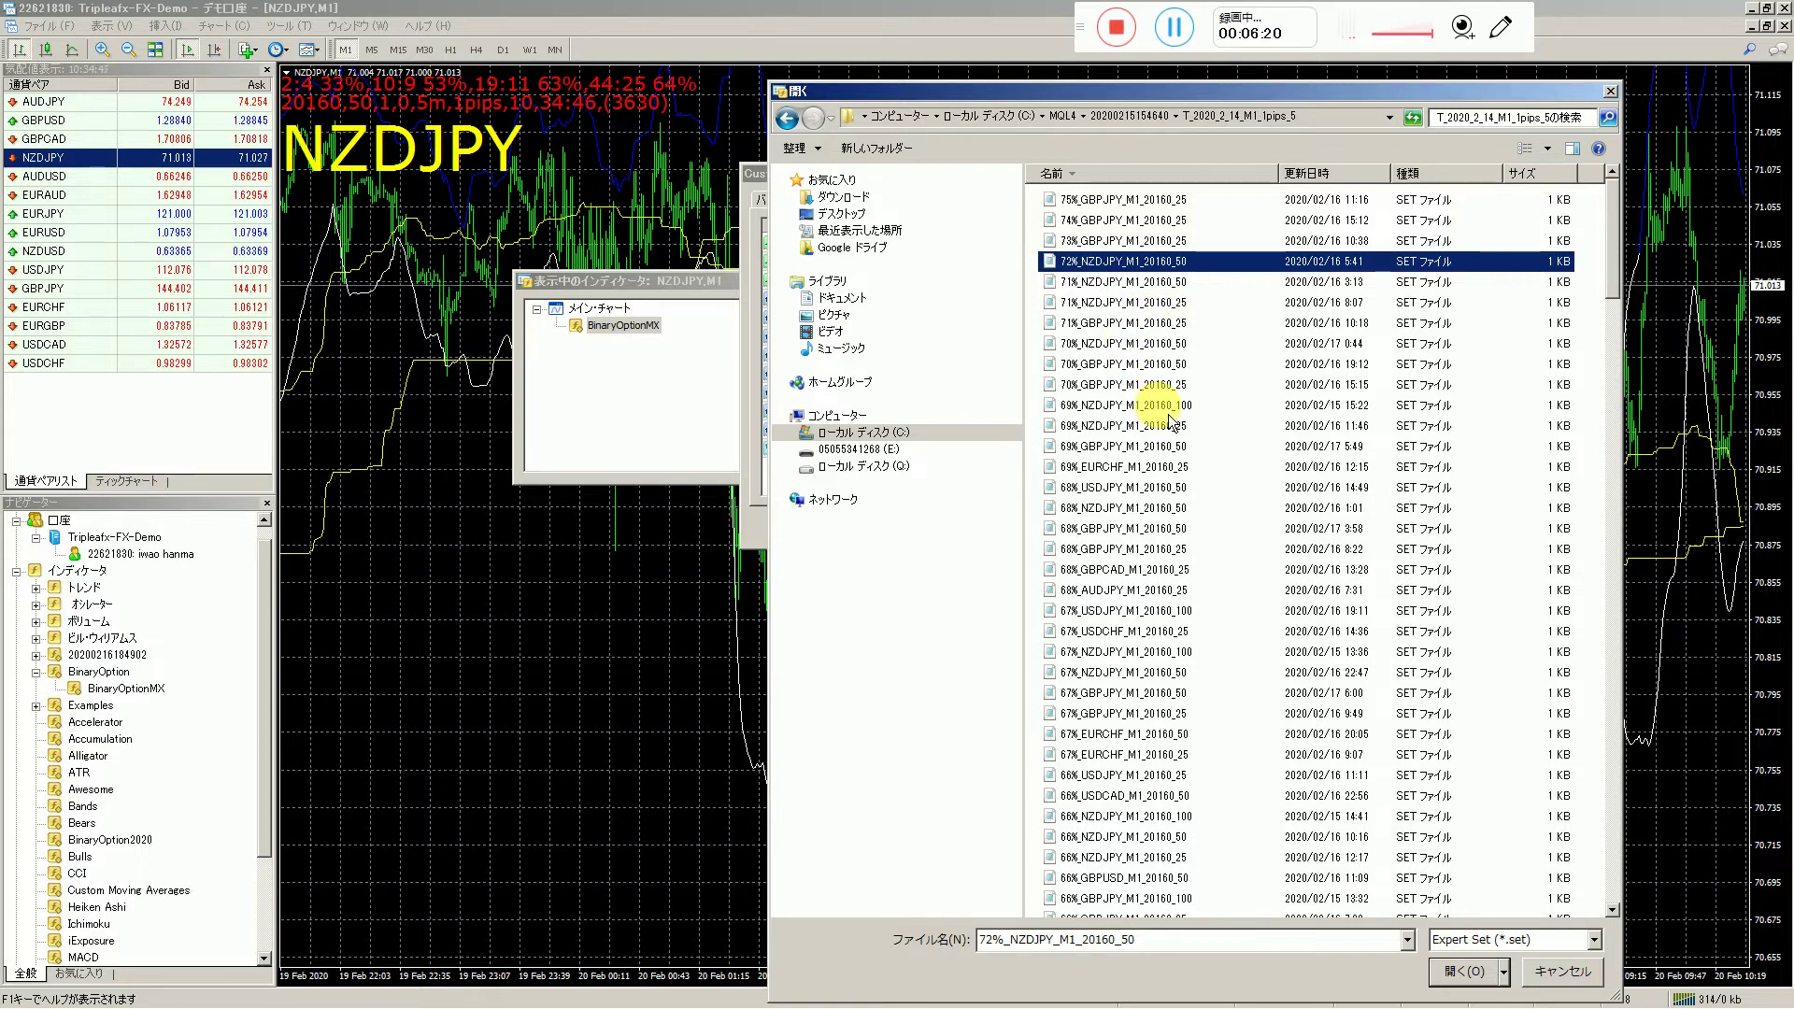
pyautogui.click(1135, 467)
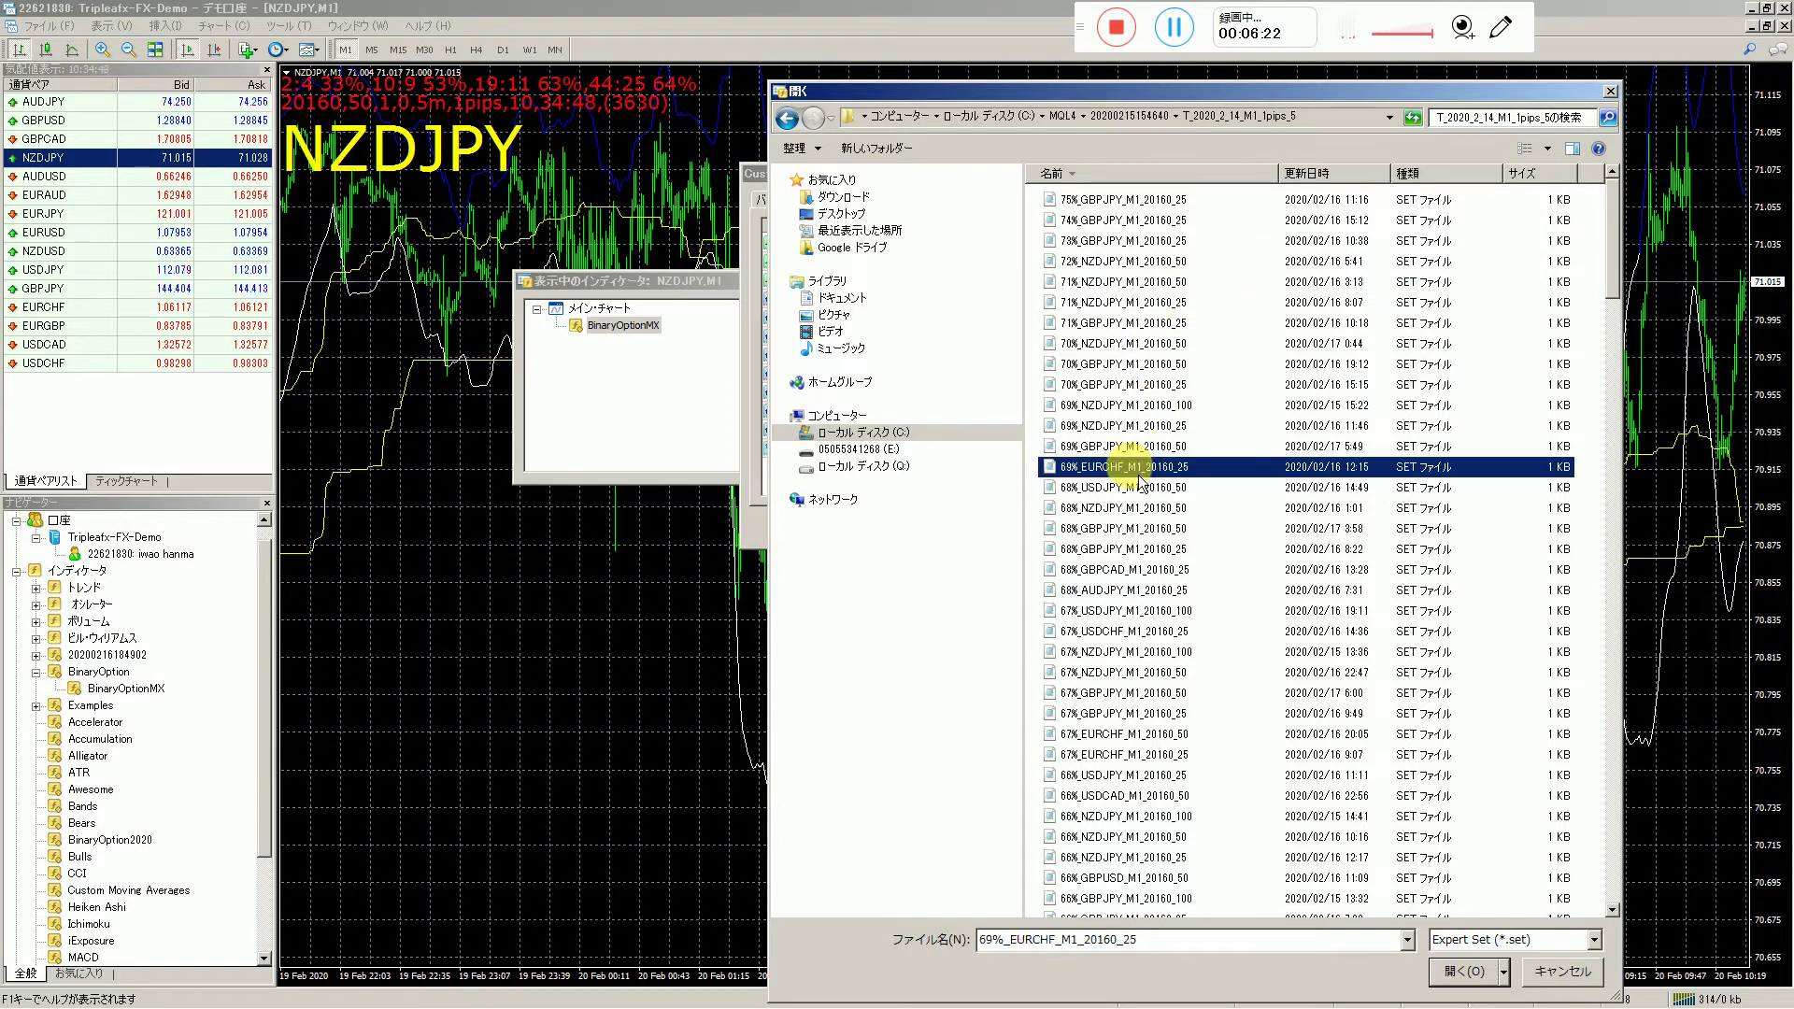
pyautogui.doubleClick(1137, 475)
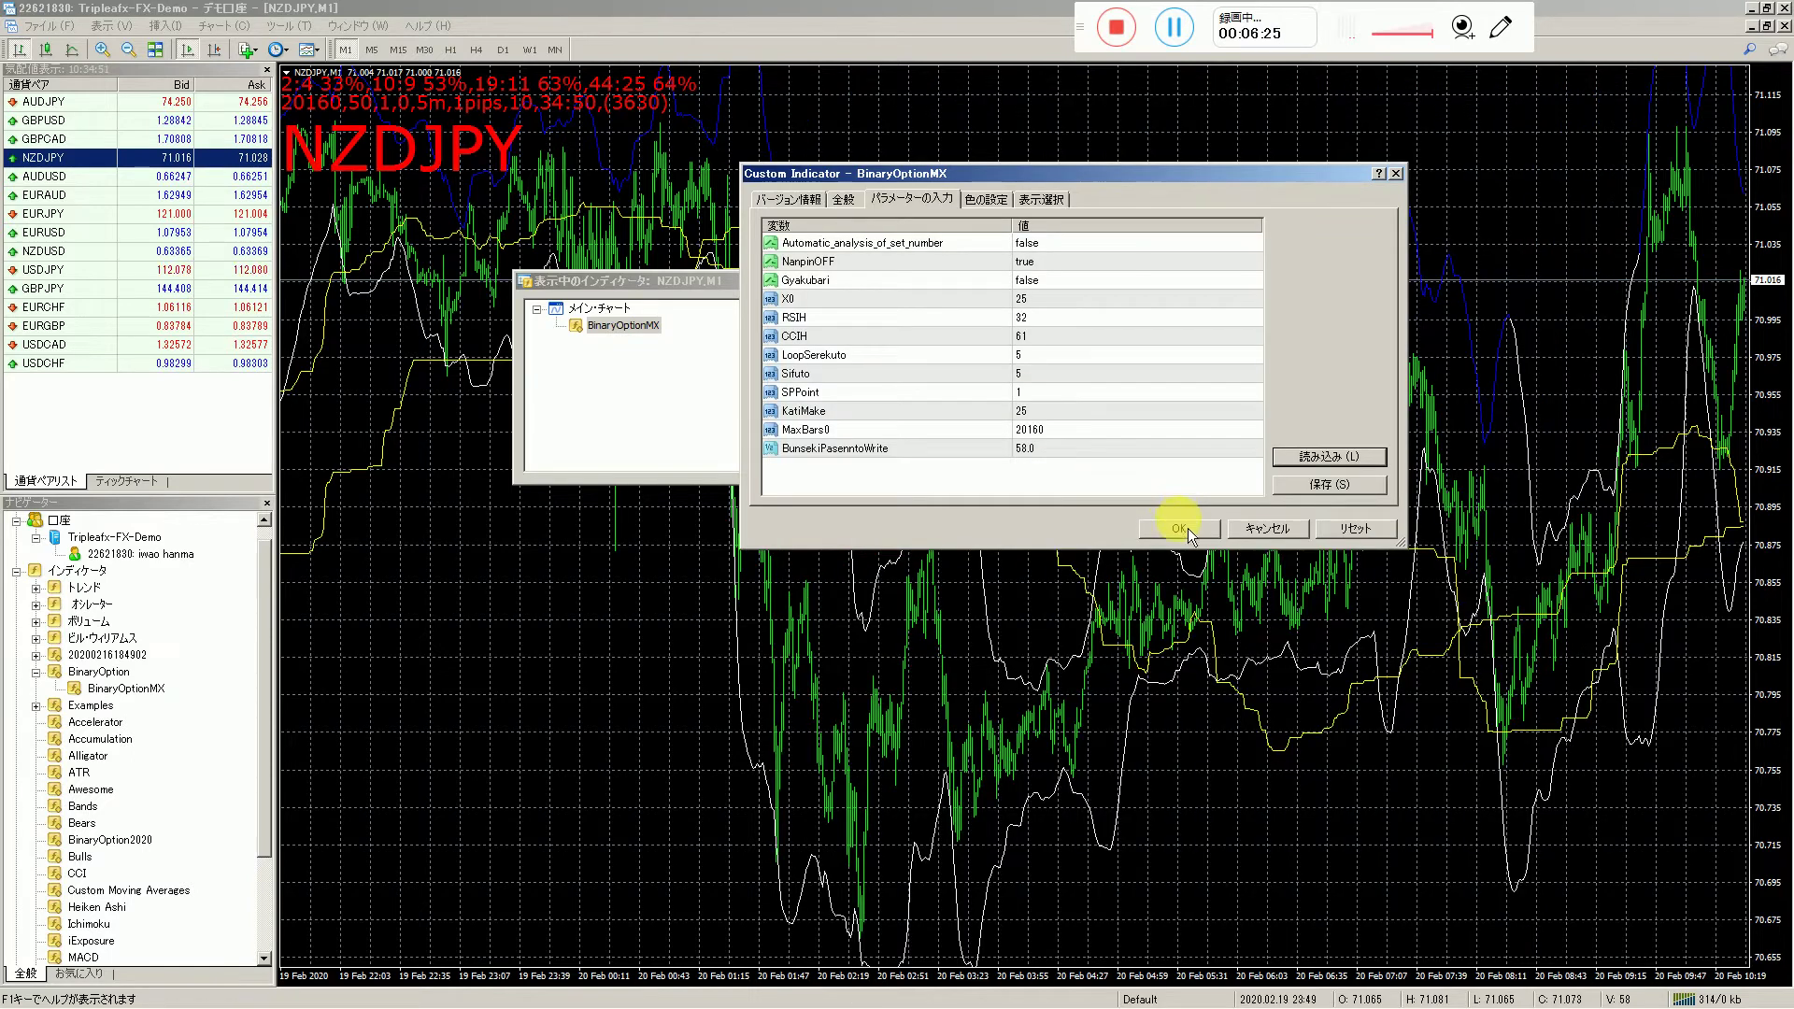
pyautogui.click(1180, 529)
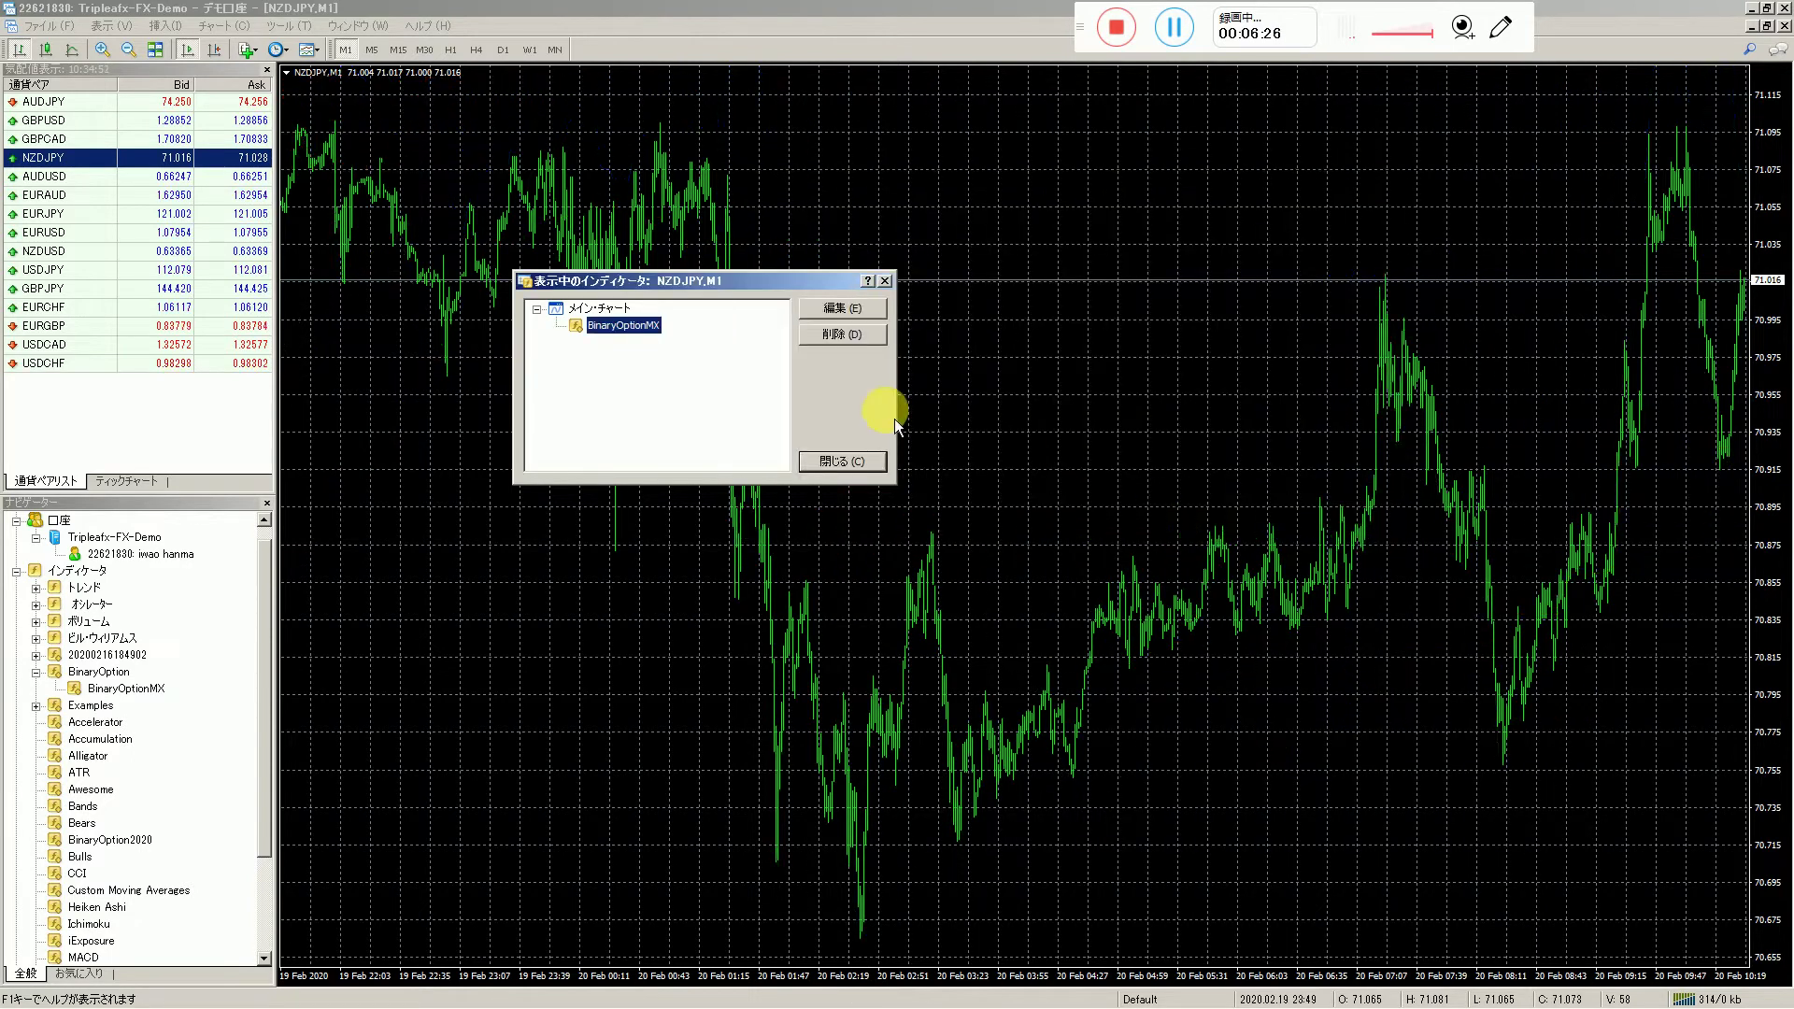
pyautogui.click(872, 467)
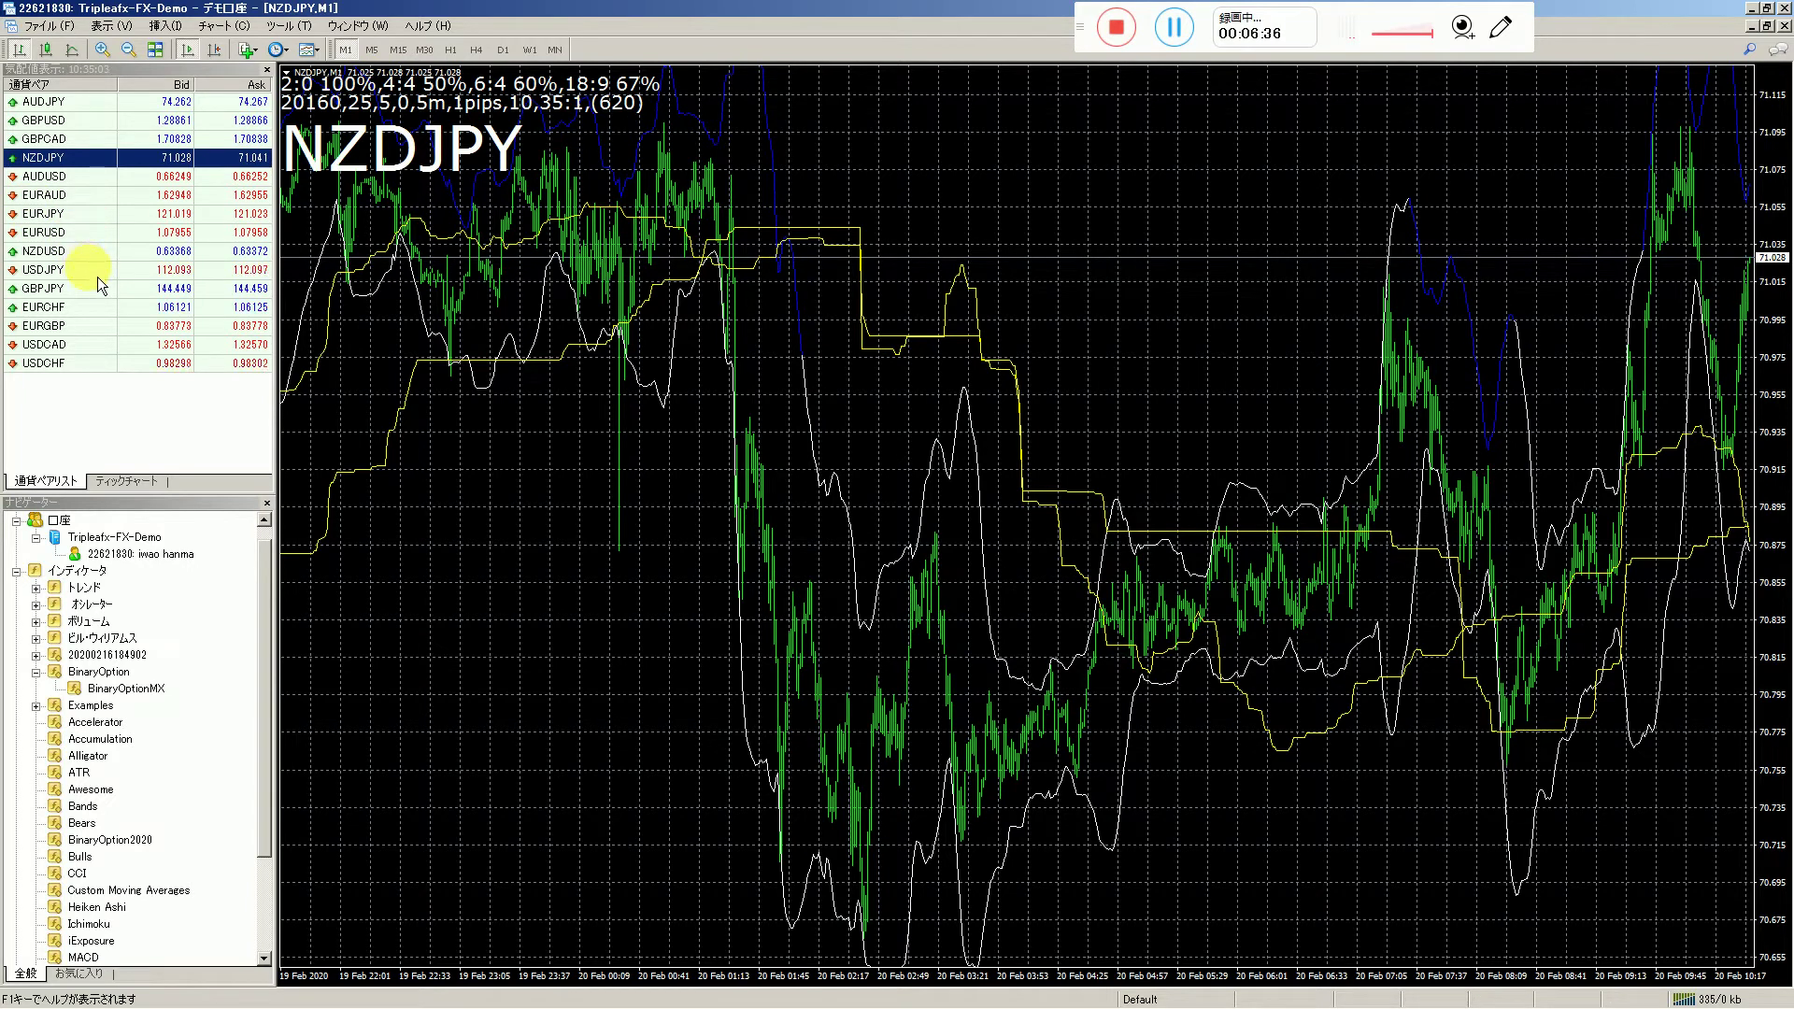
# - Select EURCHF in Market Watch to chart it, showing 100%, 100%, 86% and 78% win rates
pyautogui.click(80, 312)
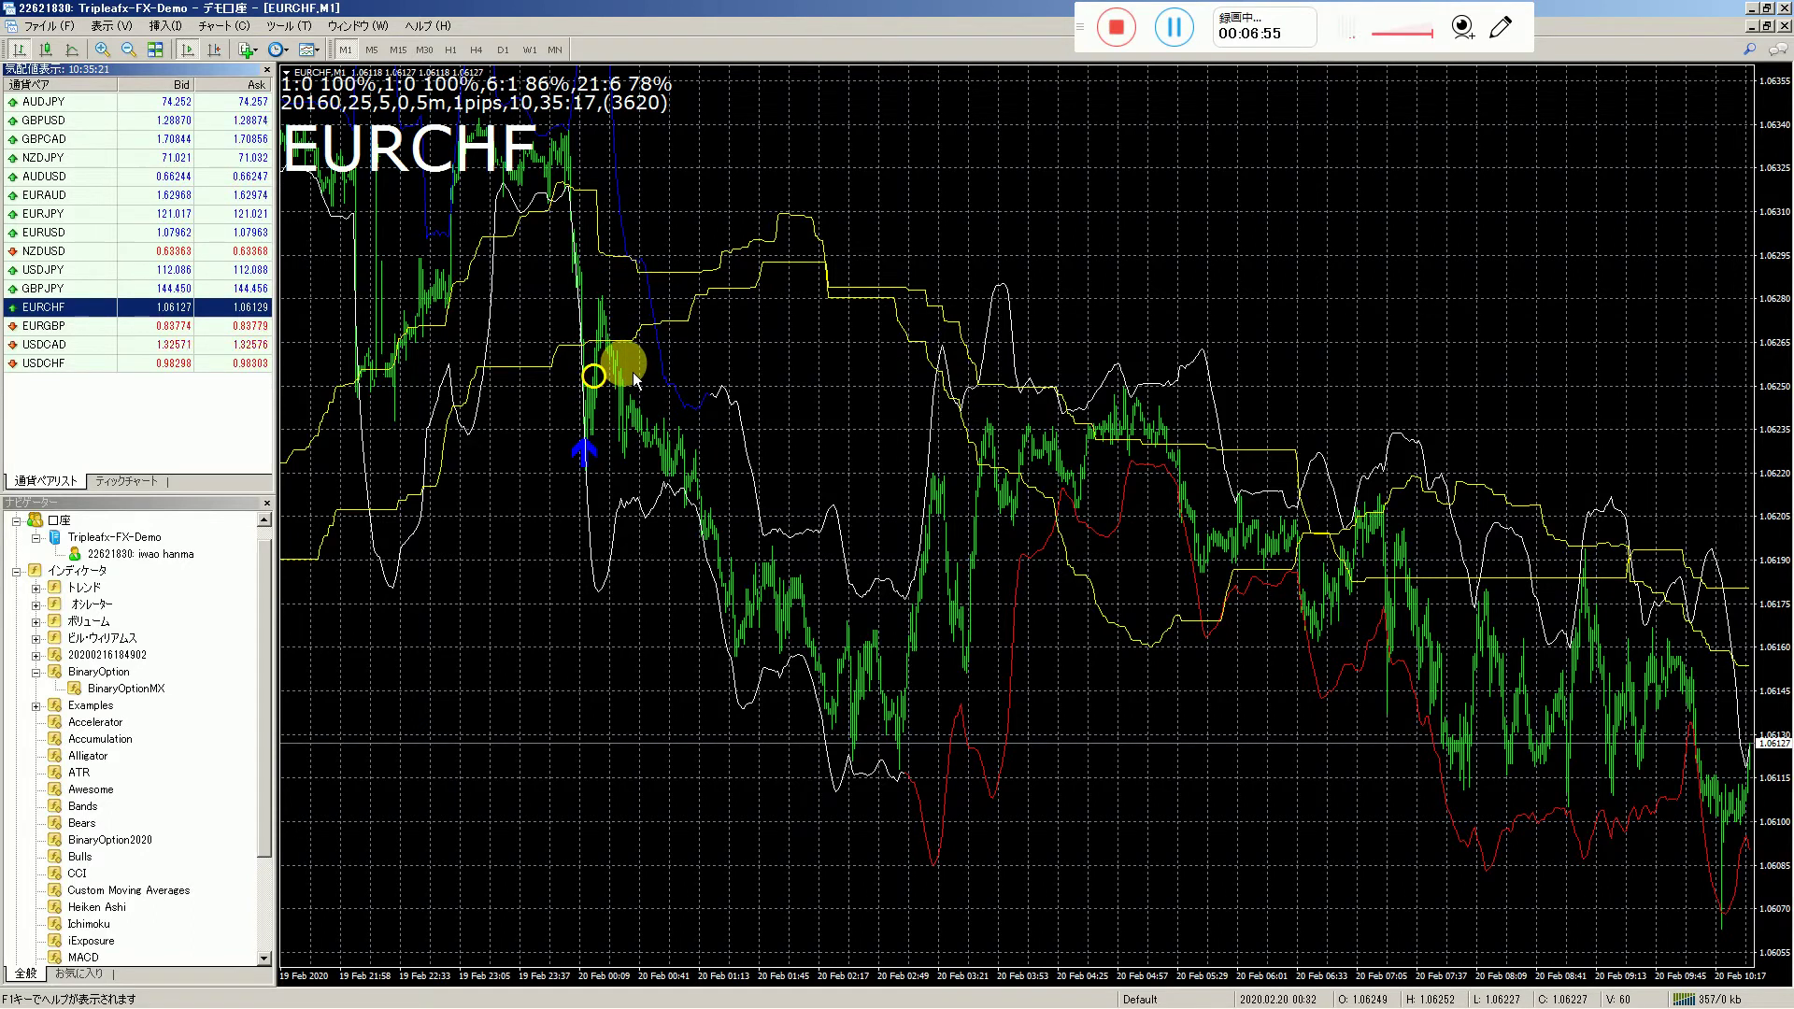
# - Open BinaryOptionMX's settings on the EURCHF chart and begin loading a preset
pyautogui.rightClick(596, 248)
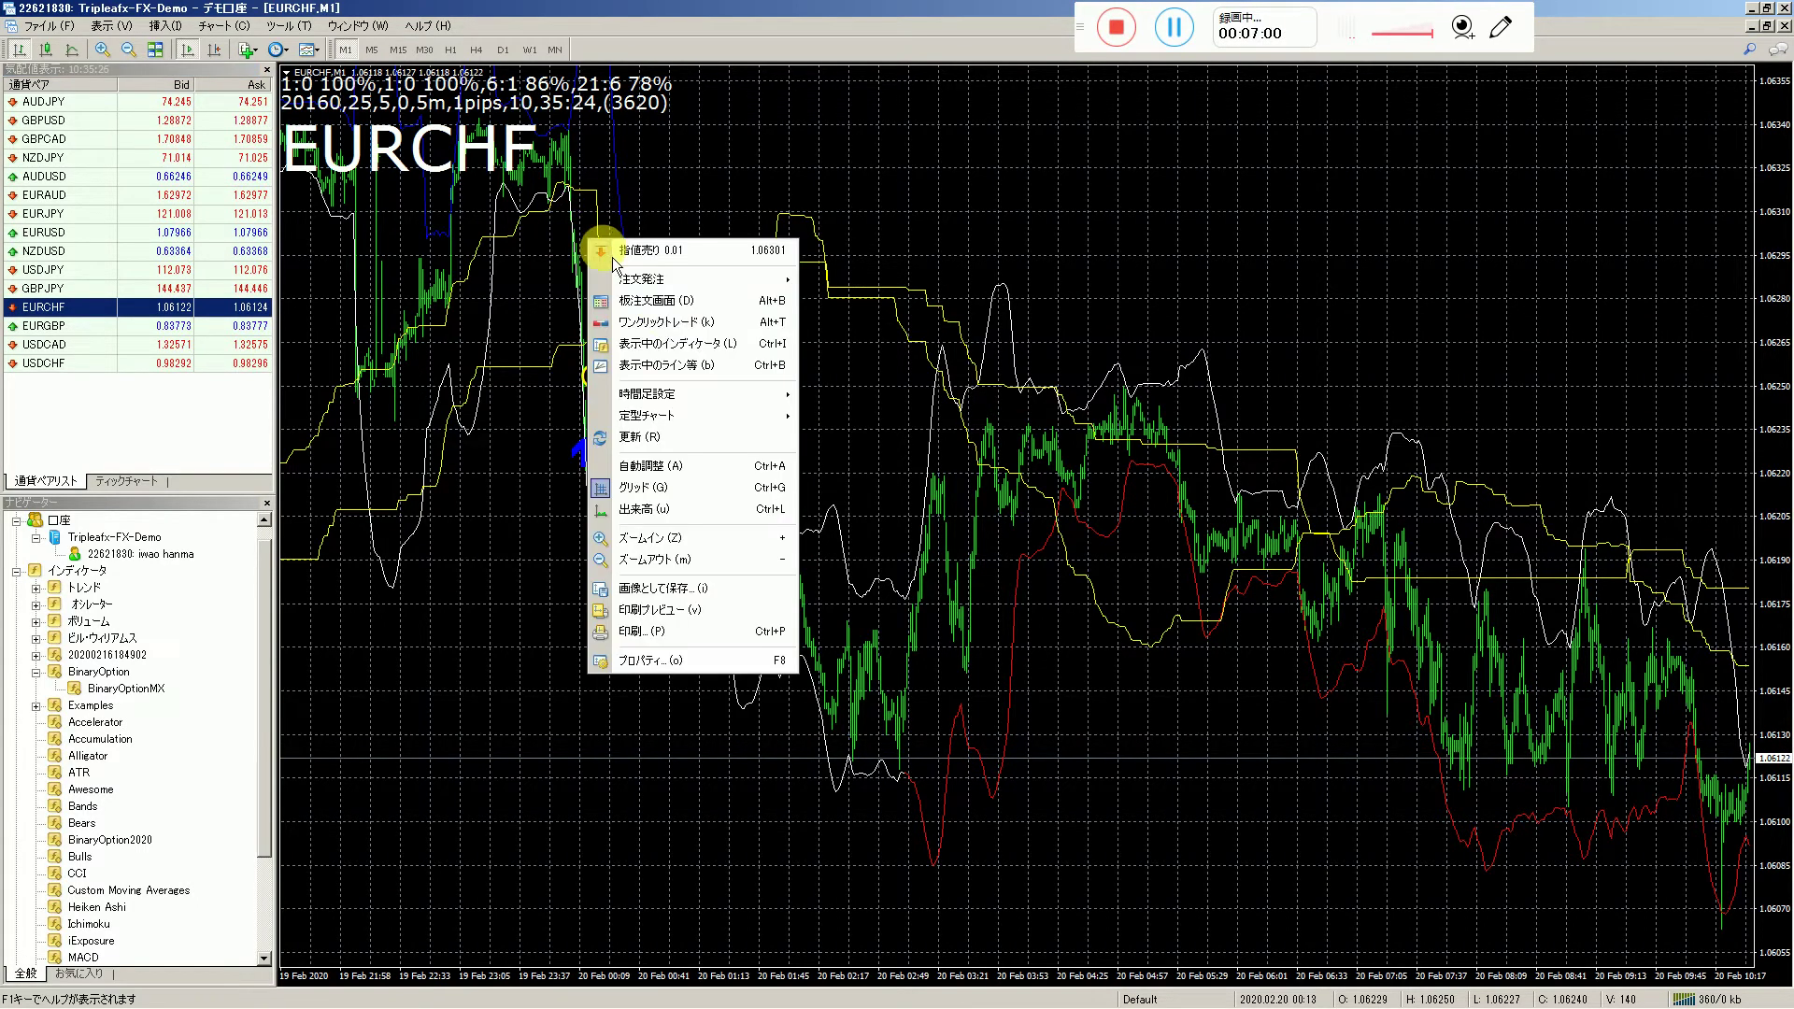
pyautogui.click(691, 352)
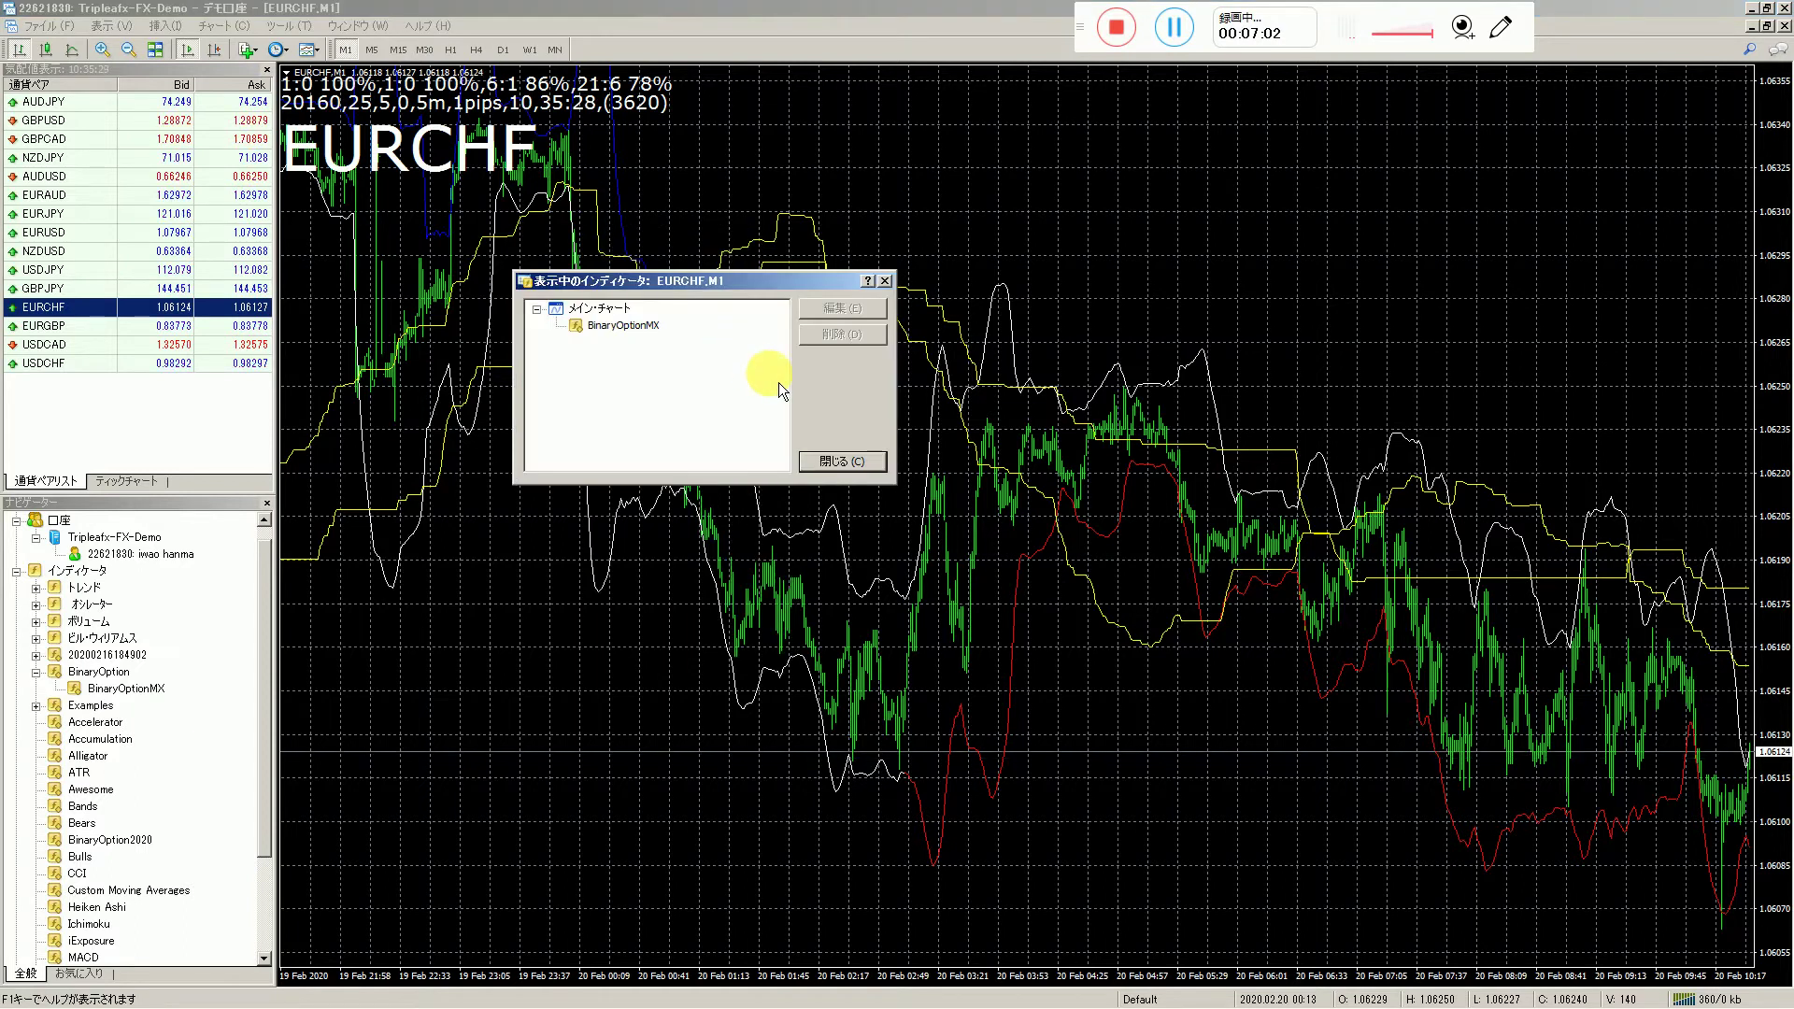
pyautogui.doubleClick(648, 334)
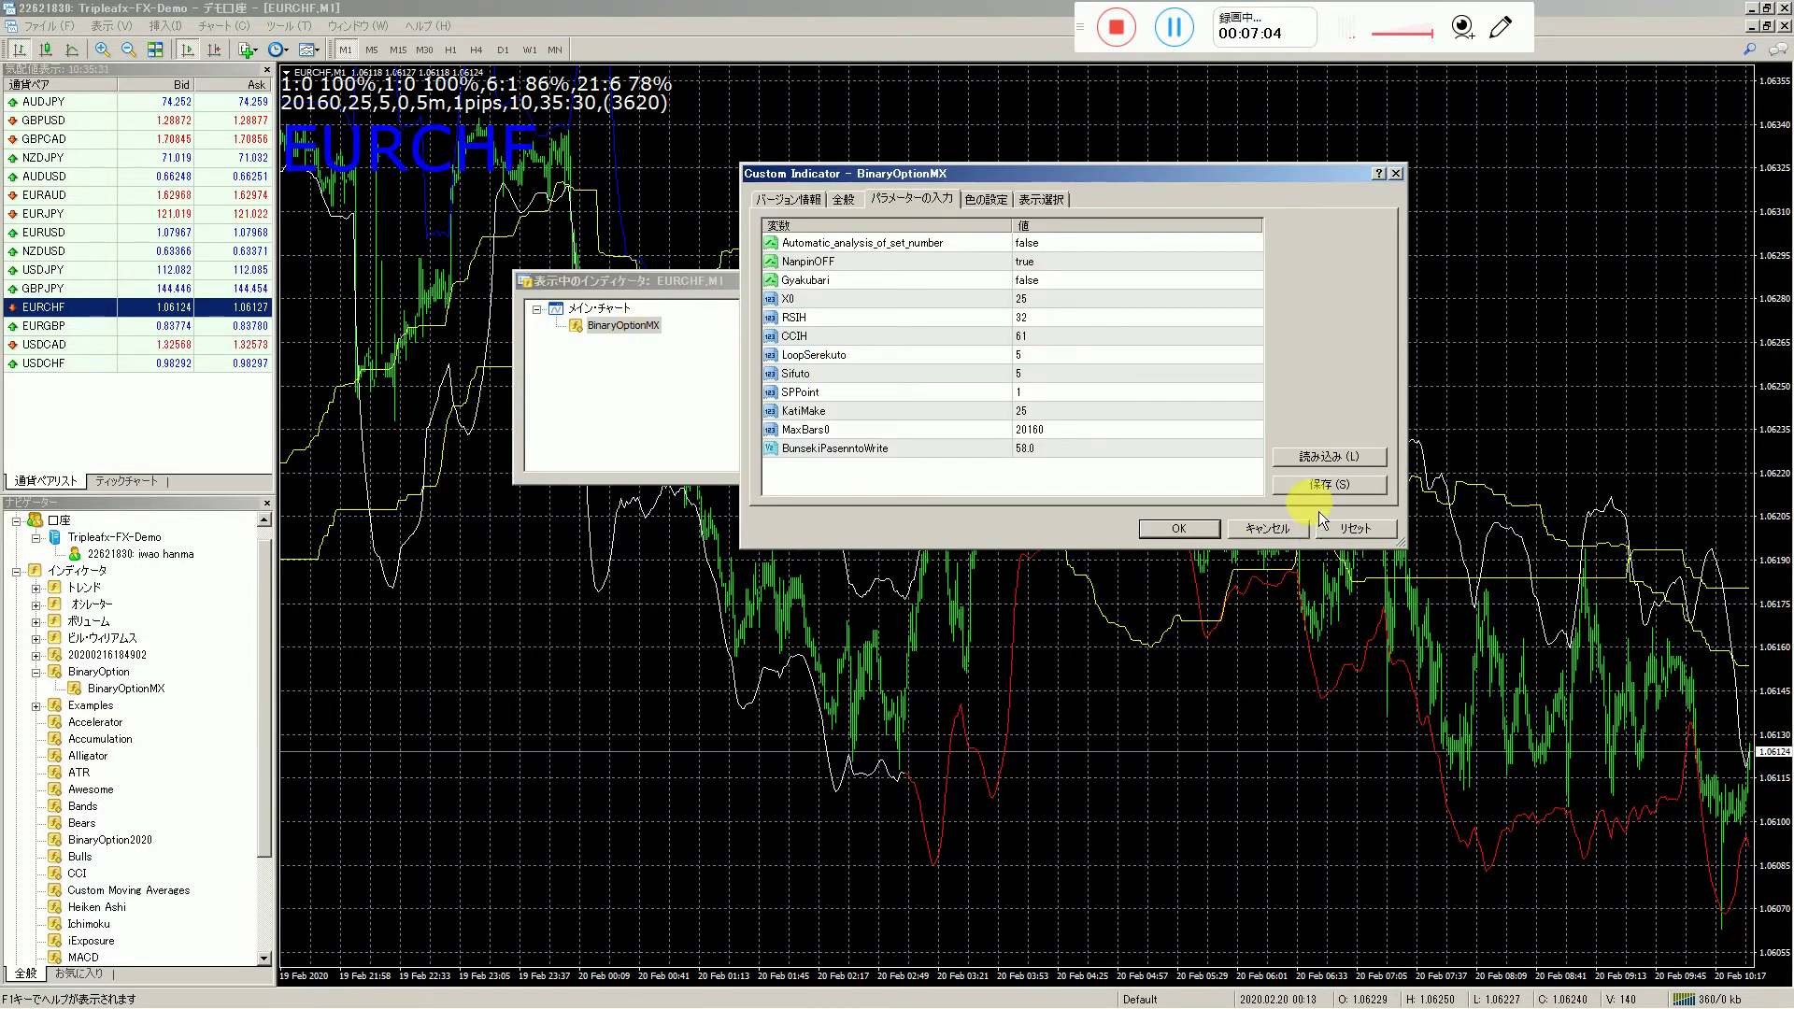
pyautogui.click(1331, 460)
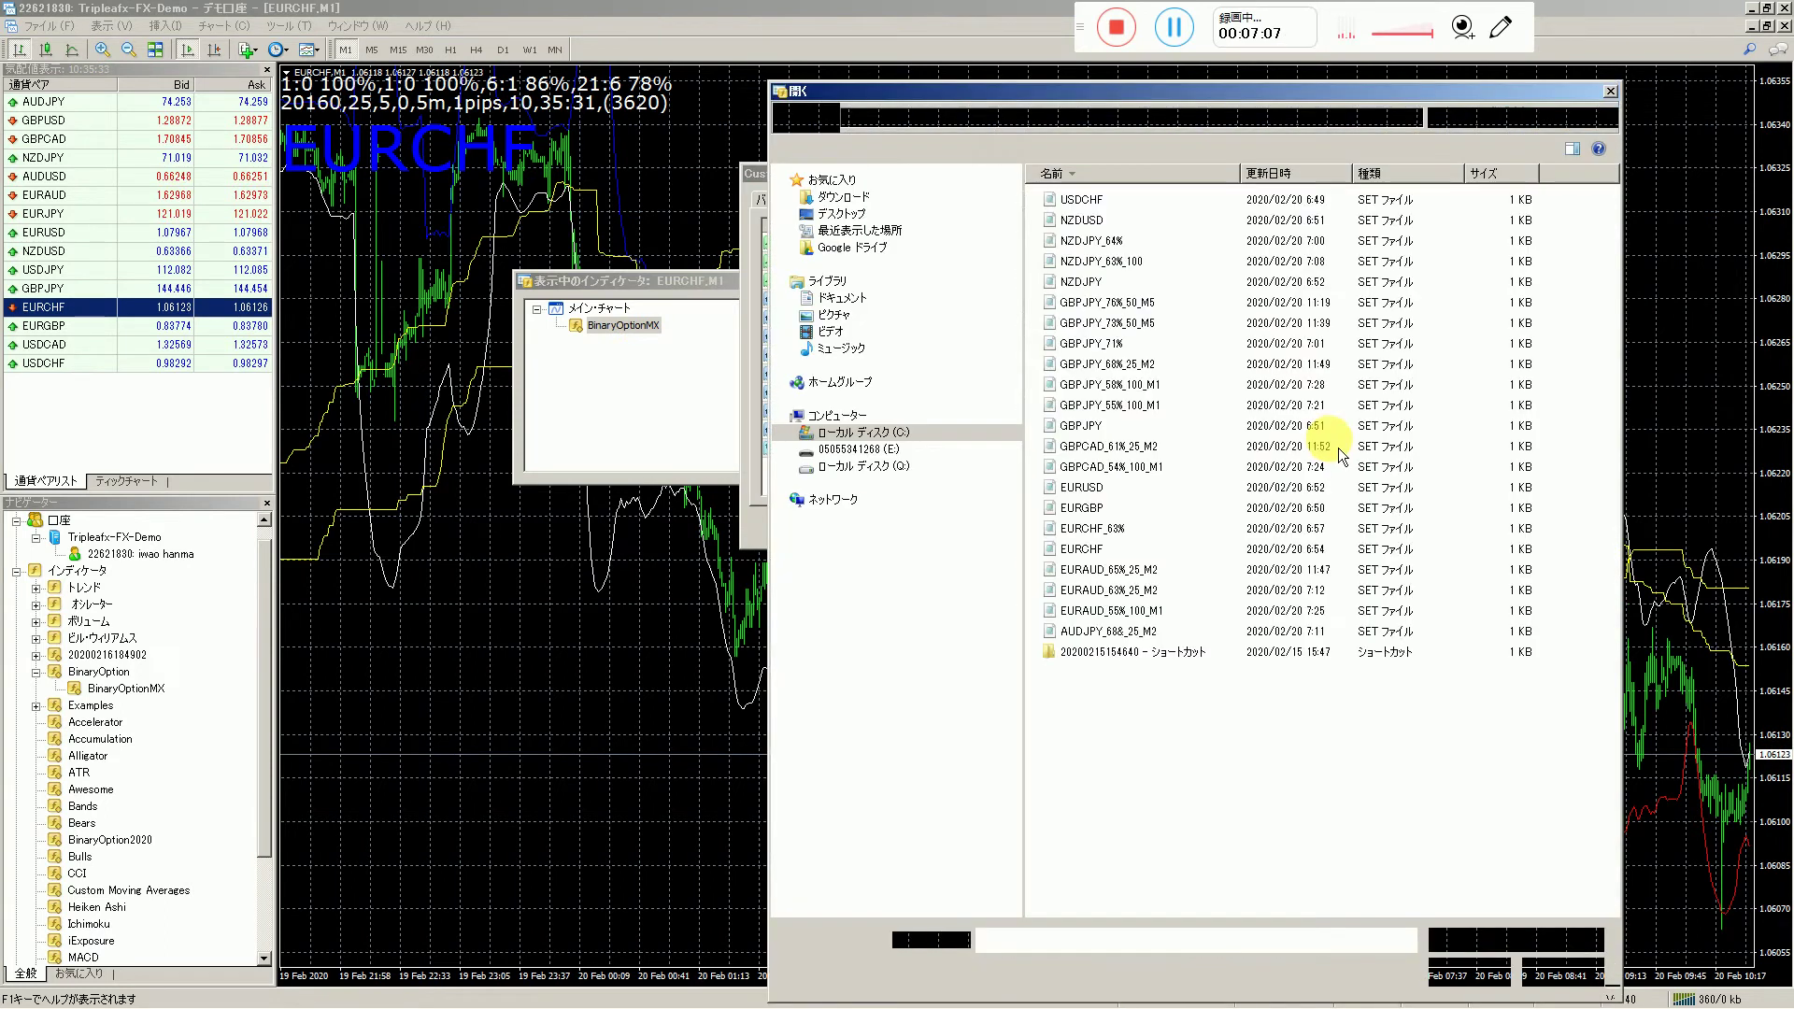
# - Load 72%_GBPJPY_M1_20160_50 from T_2020_2_14_M1_2pips_5 and apply it to BinaryOptionMX
pyautogui.doubleClick(1155, 651)
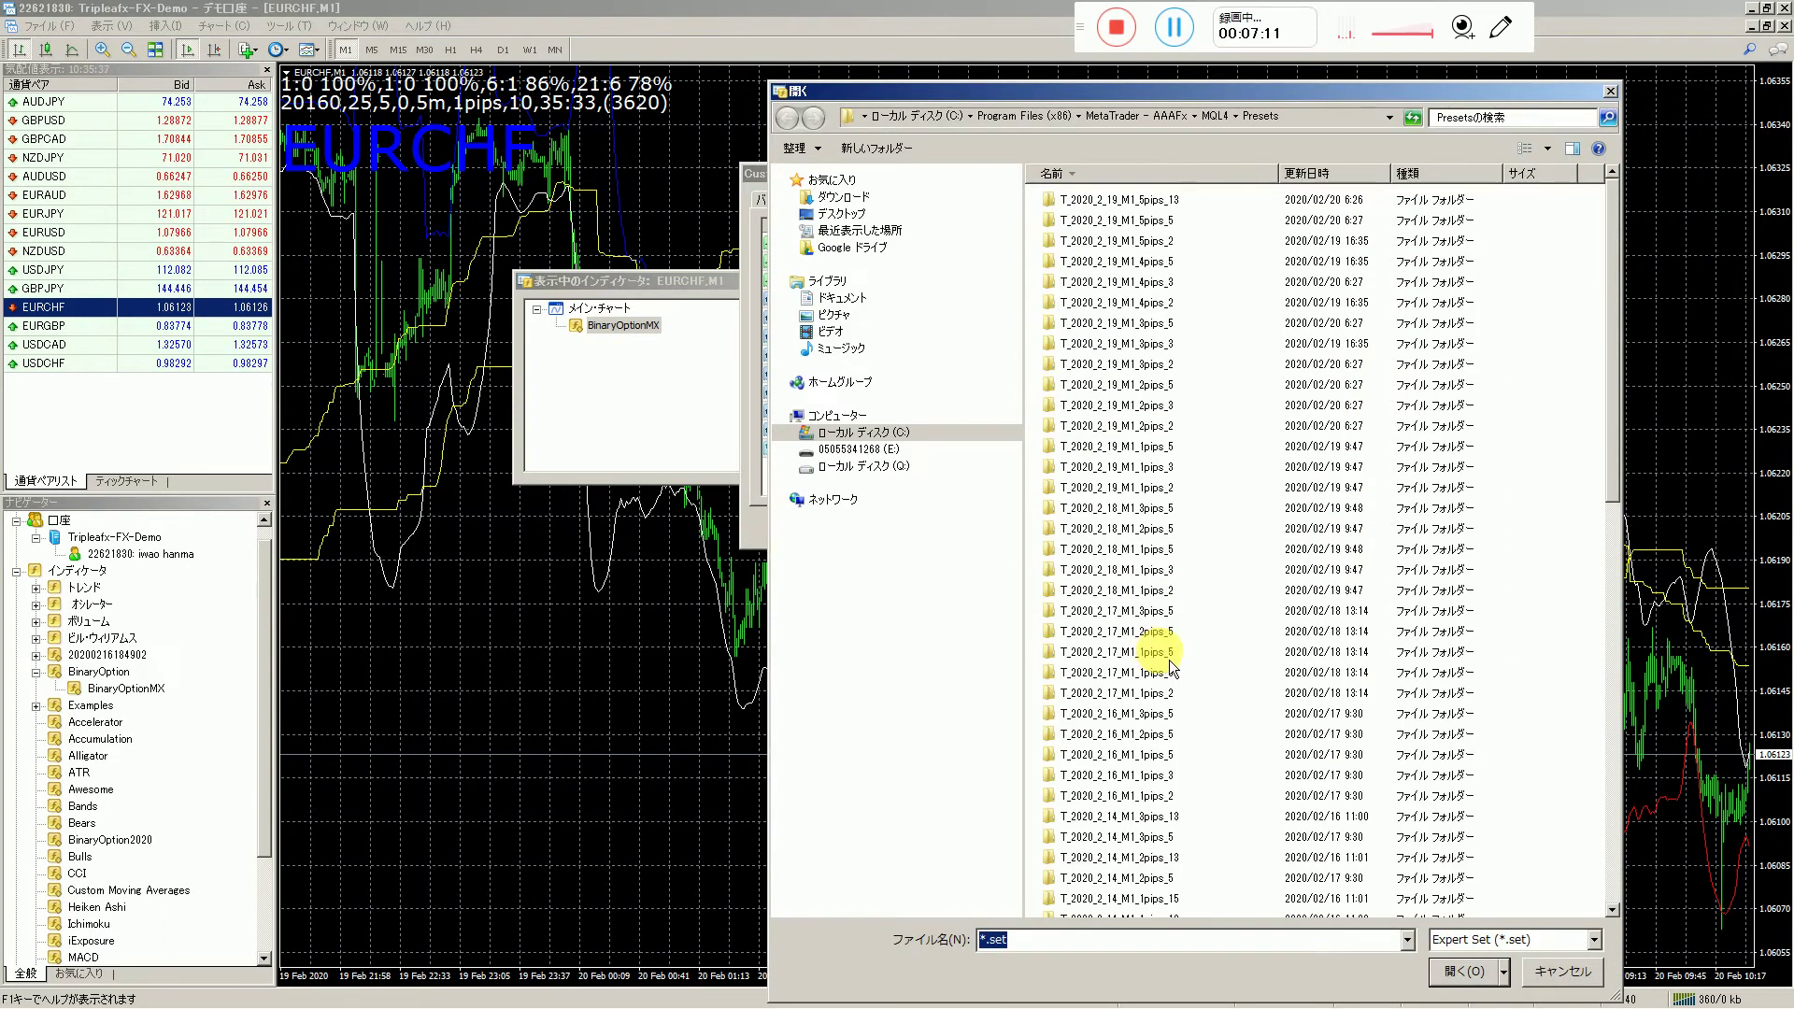
pyautogui.click(1188, 659)
pyautogui.scroll(-5, 1215, 663)
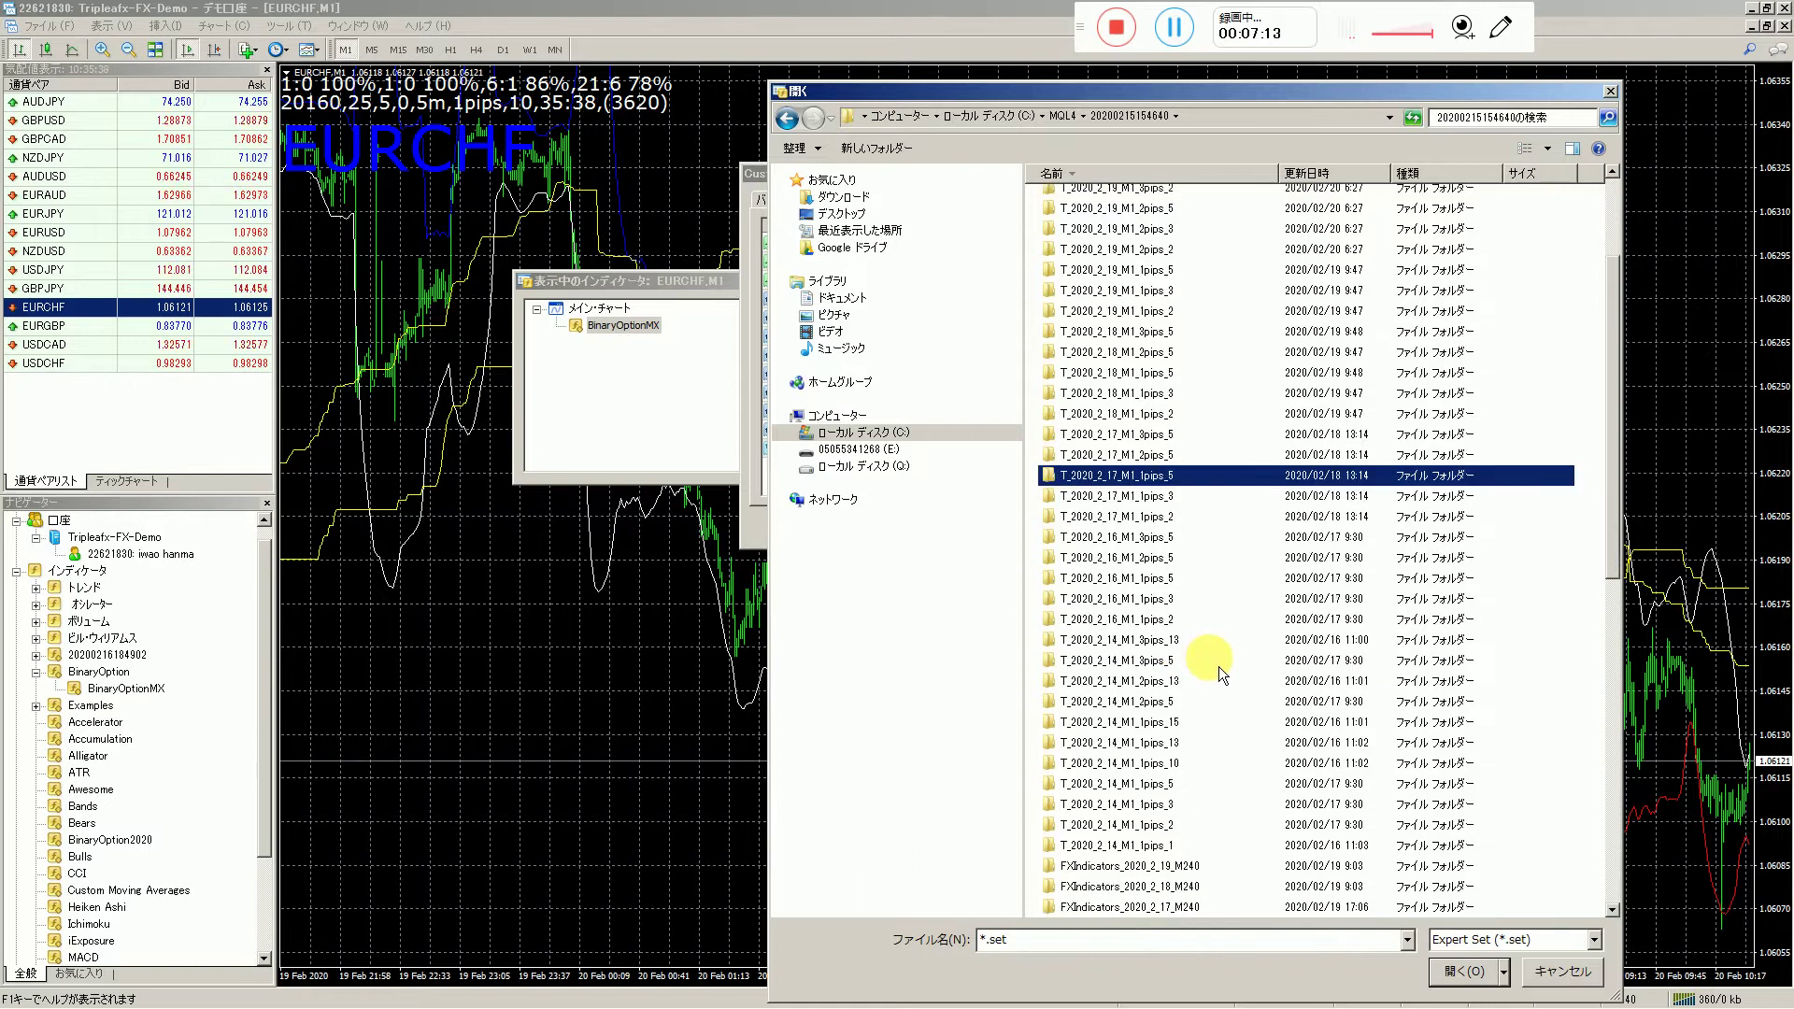
pyautogui.click(1169, 664)
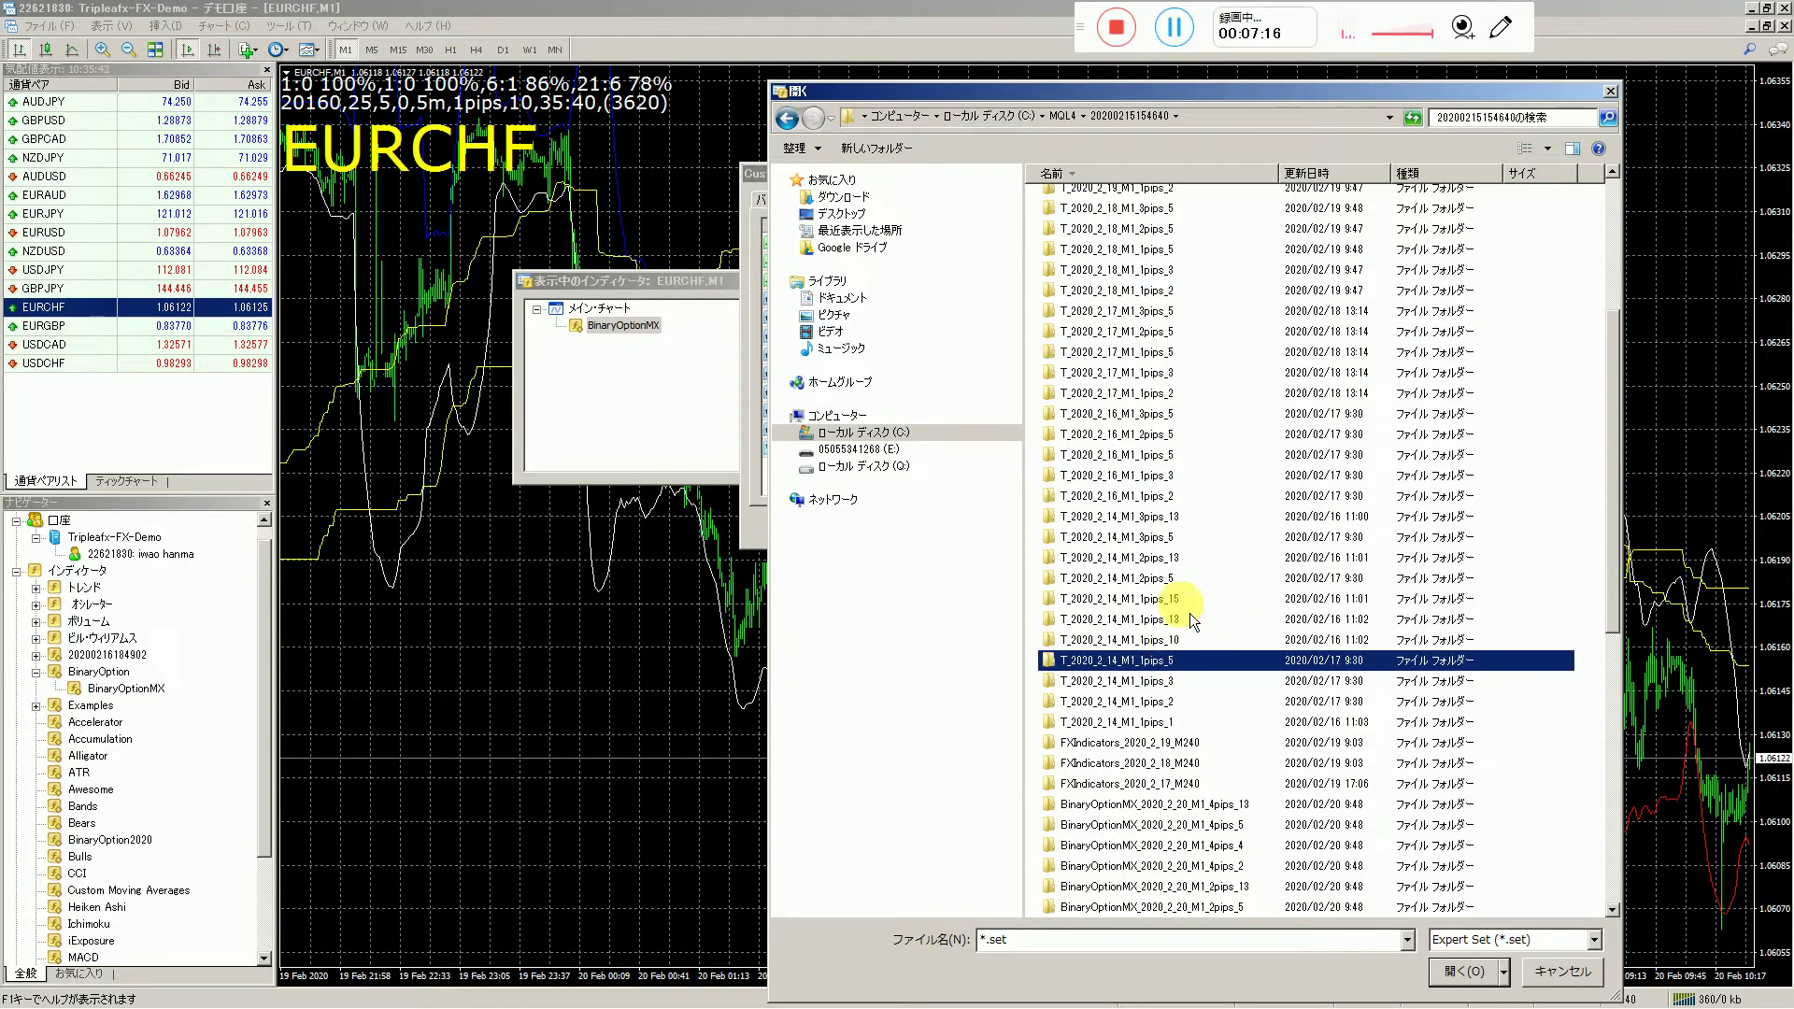
pyautogui.click(1156, 581)
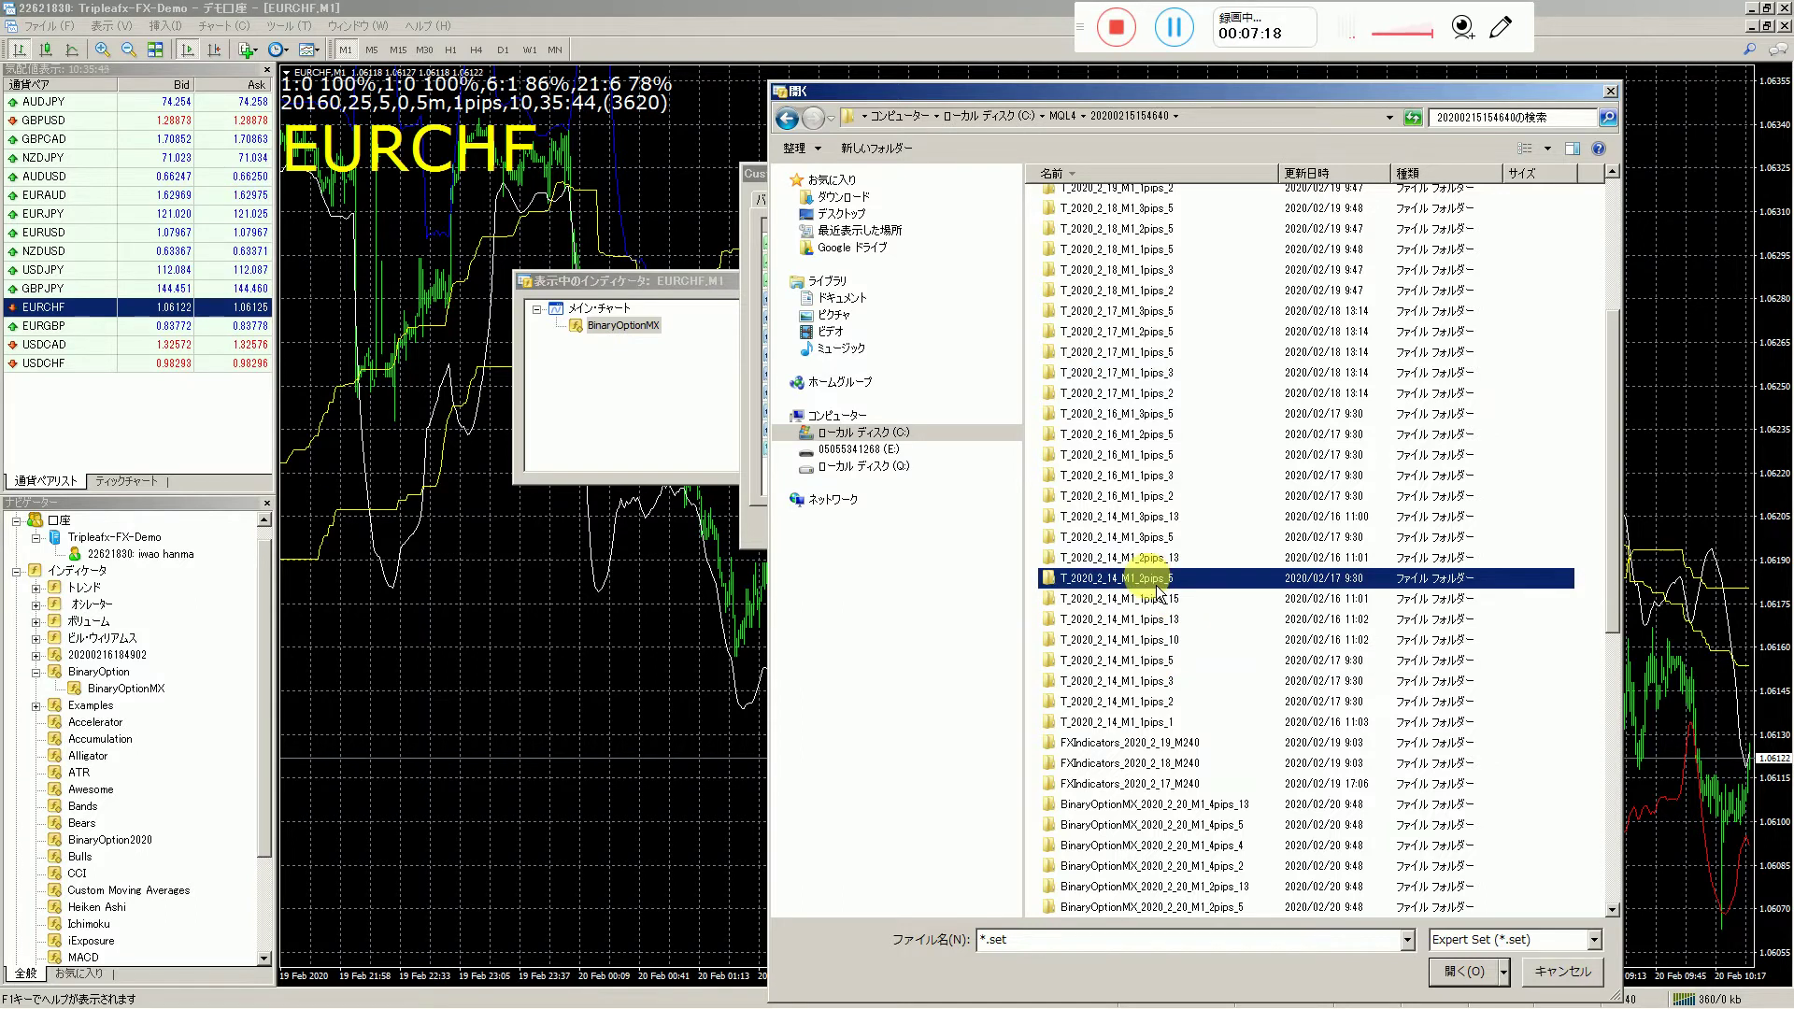
pyautogui.doubleClick(1156, 583)
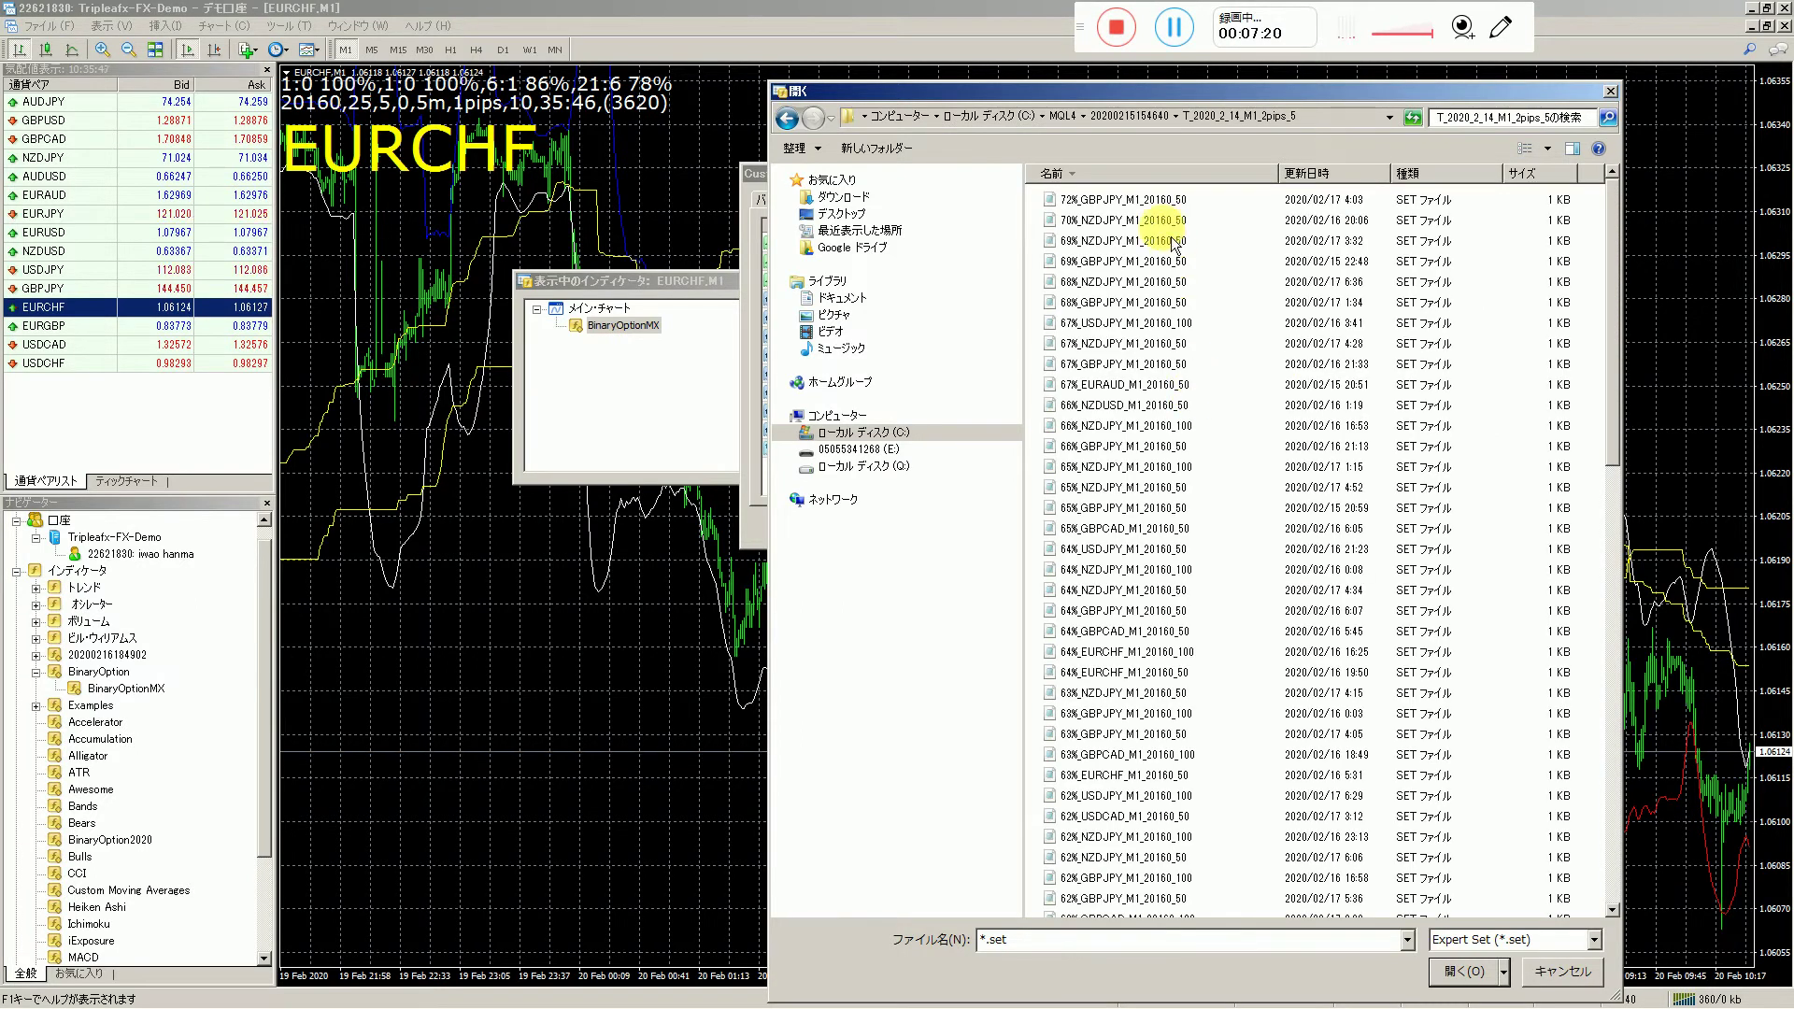
pyautogui.click(1135, 200)
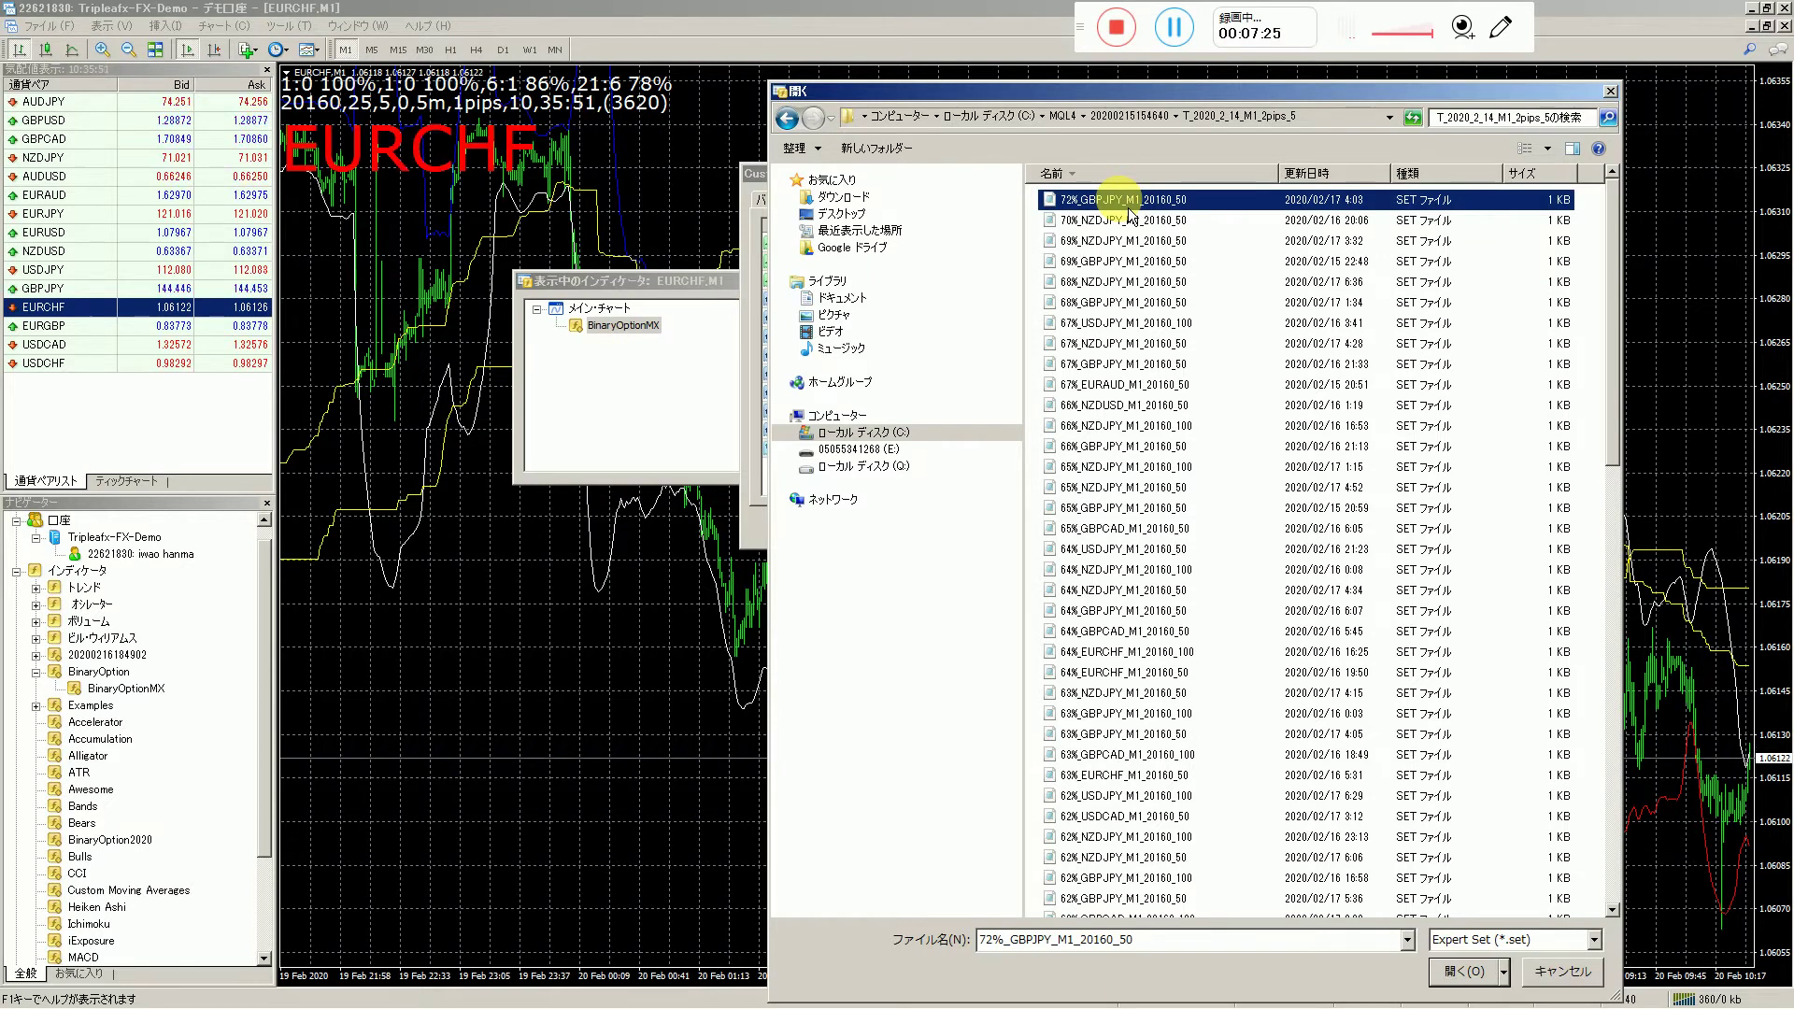
pyautogui.doubleClick(1129, 207)
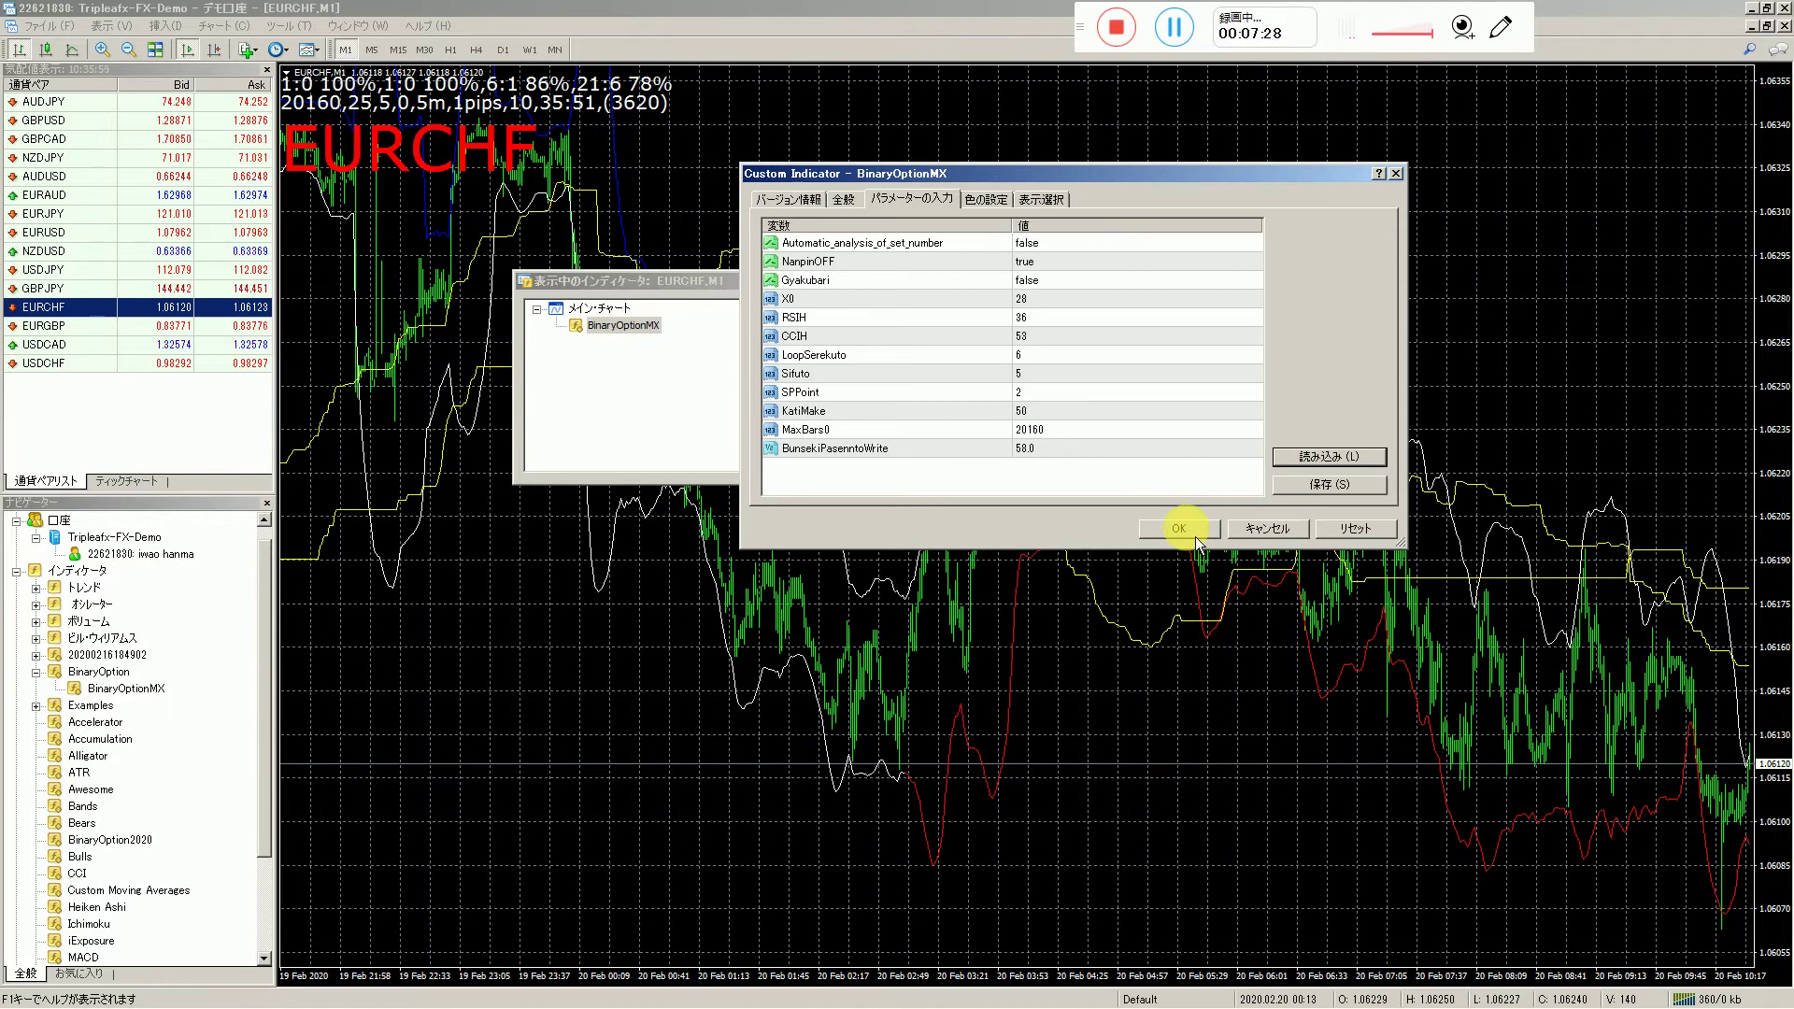
pyautogui.click(1179, 529)
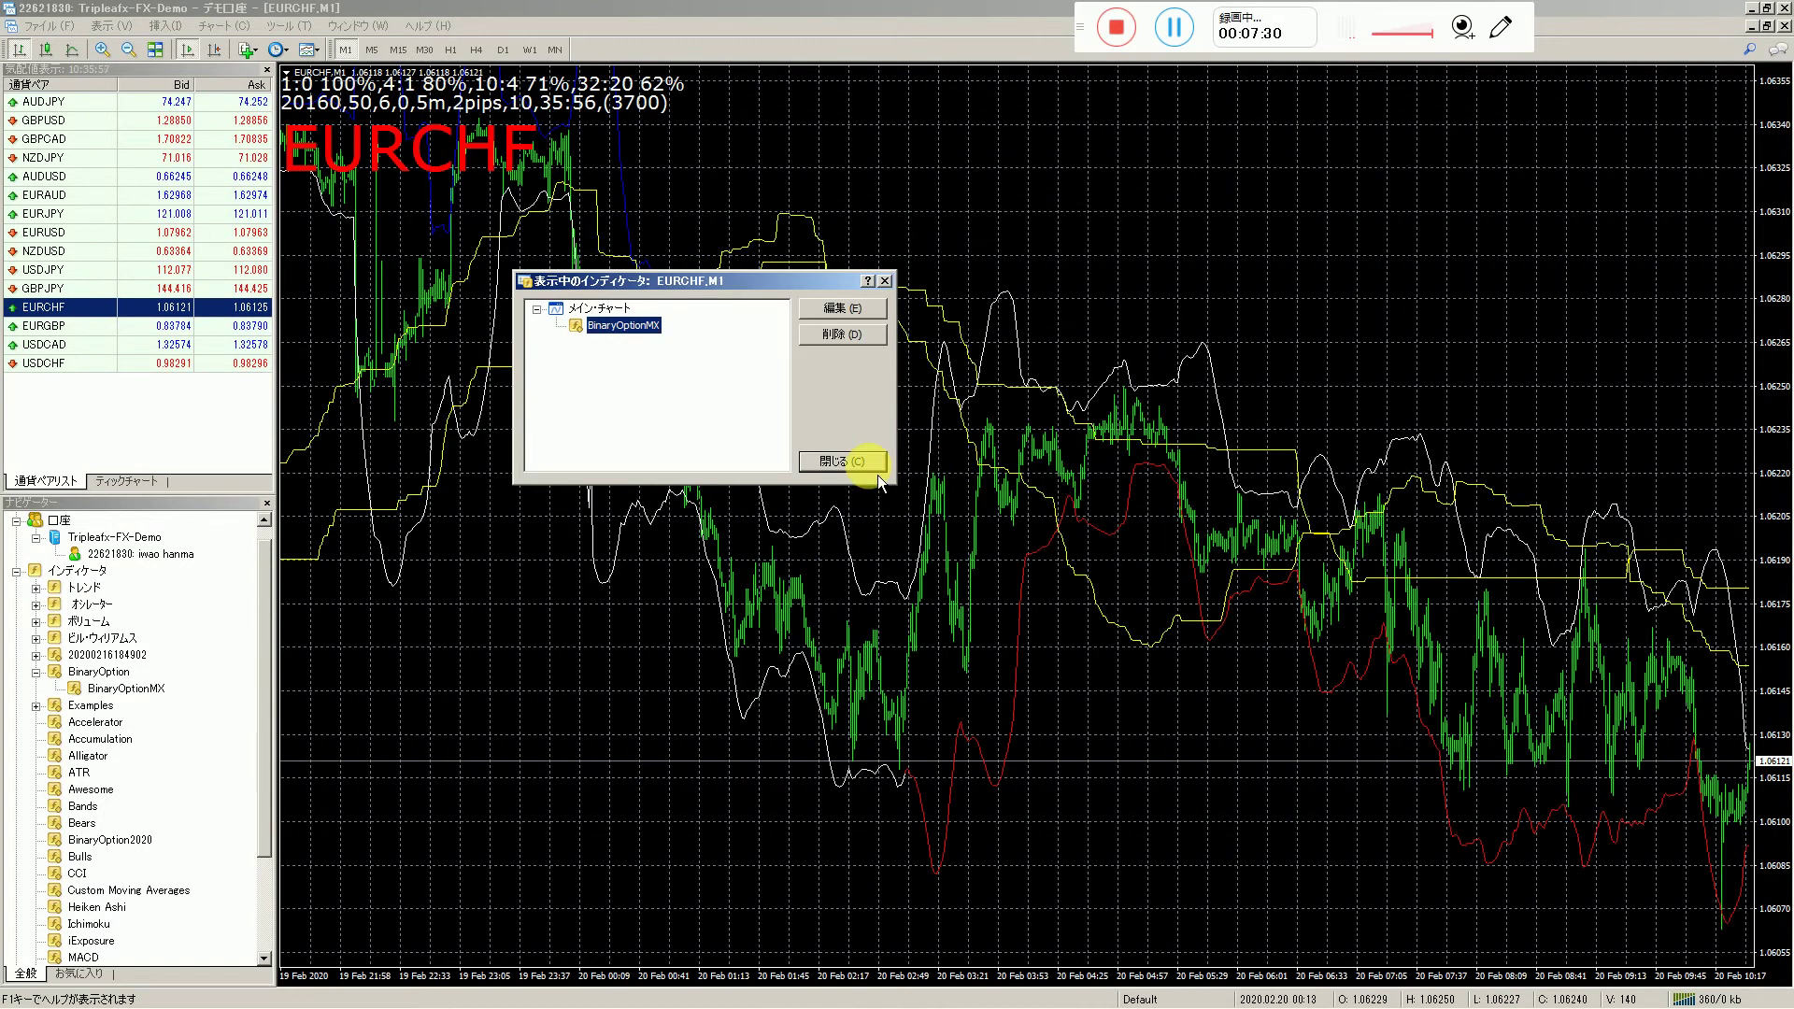
# - Close the indicator list and drag GBPJPY from Market Watch onto the chart
pyautogui.click(844, 460)
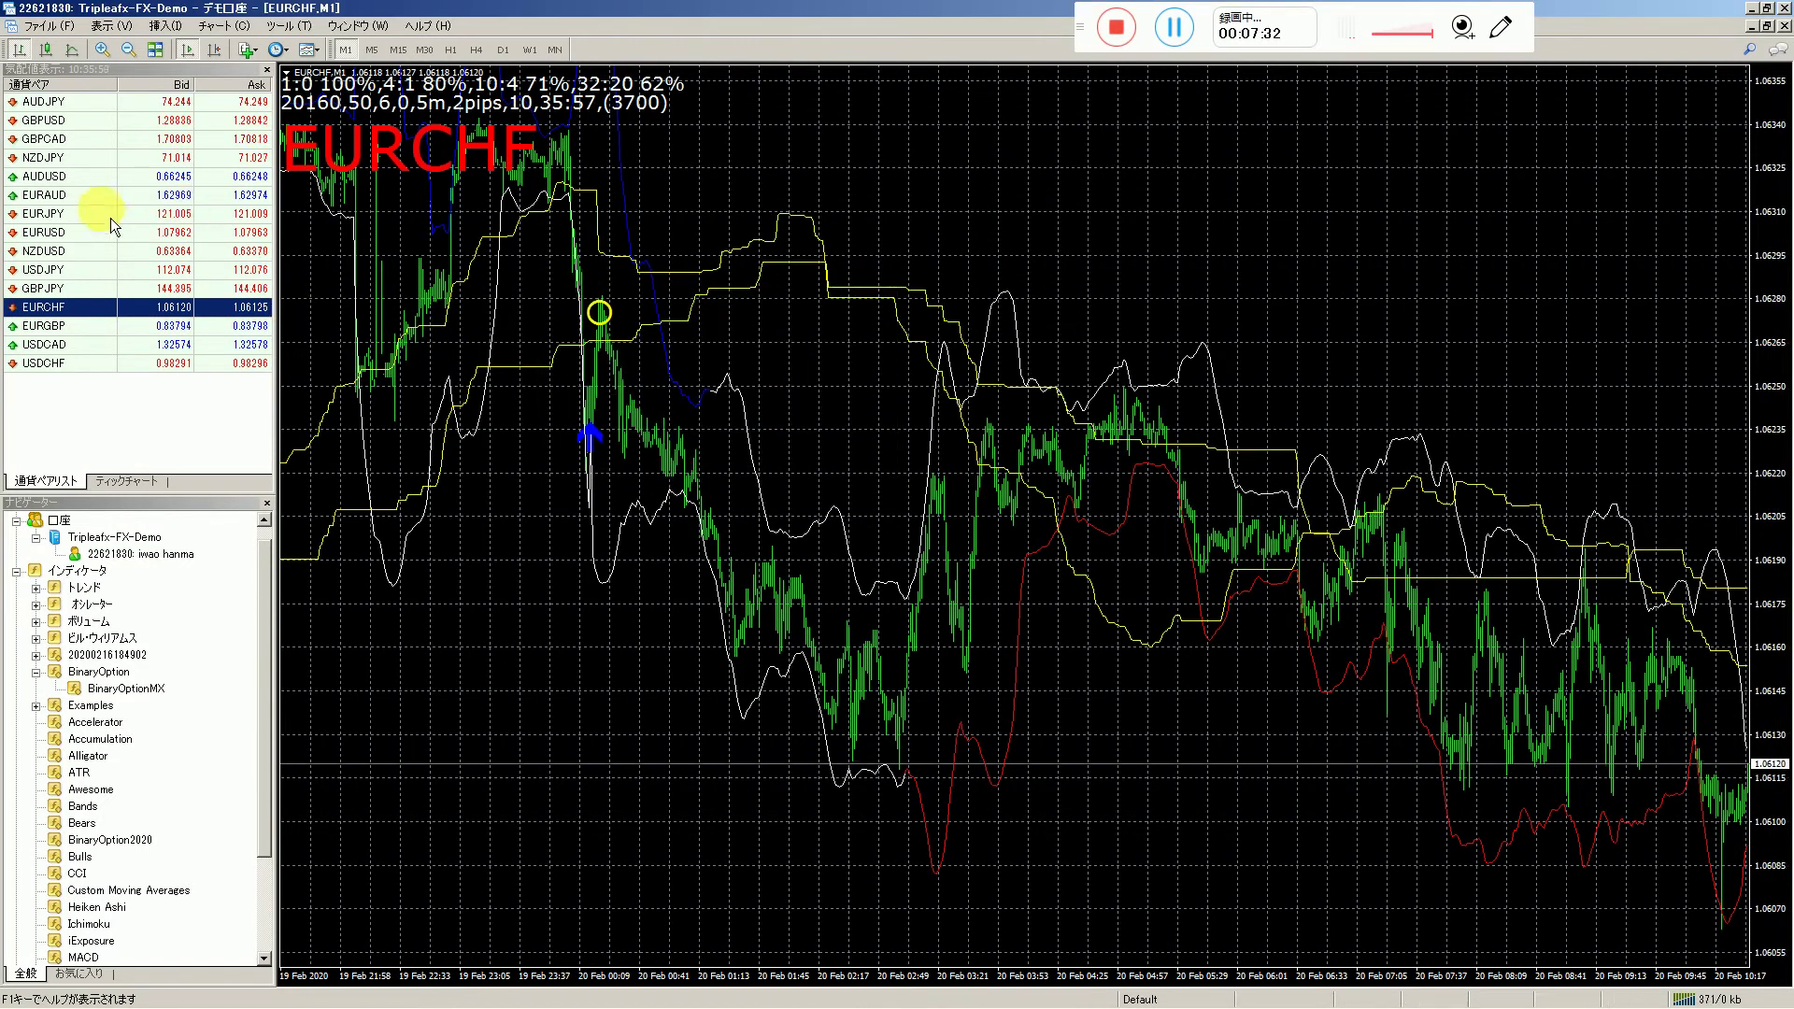
pyautogui.click(69, 289)
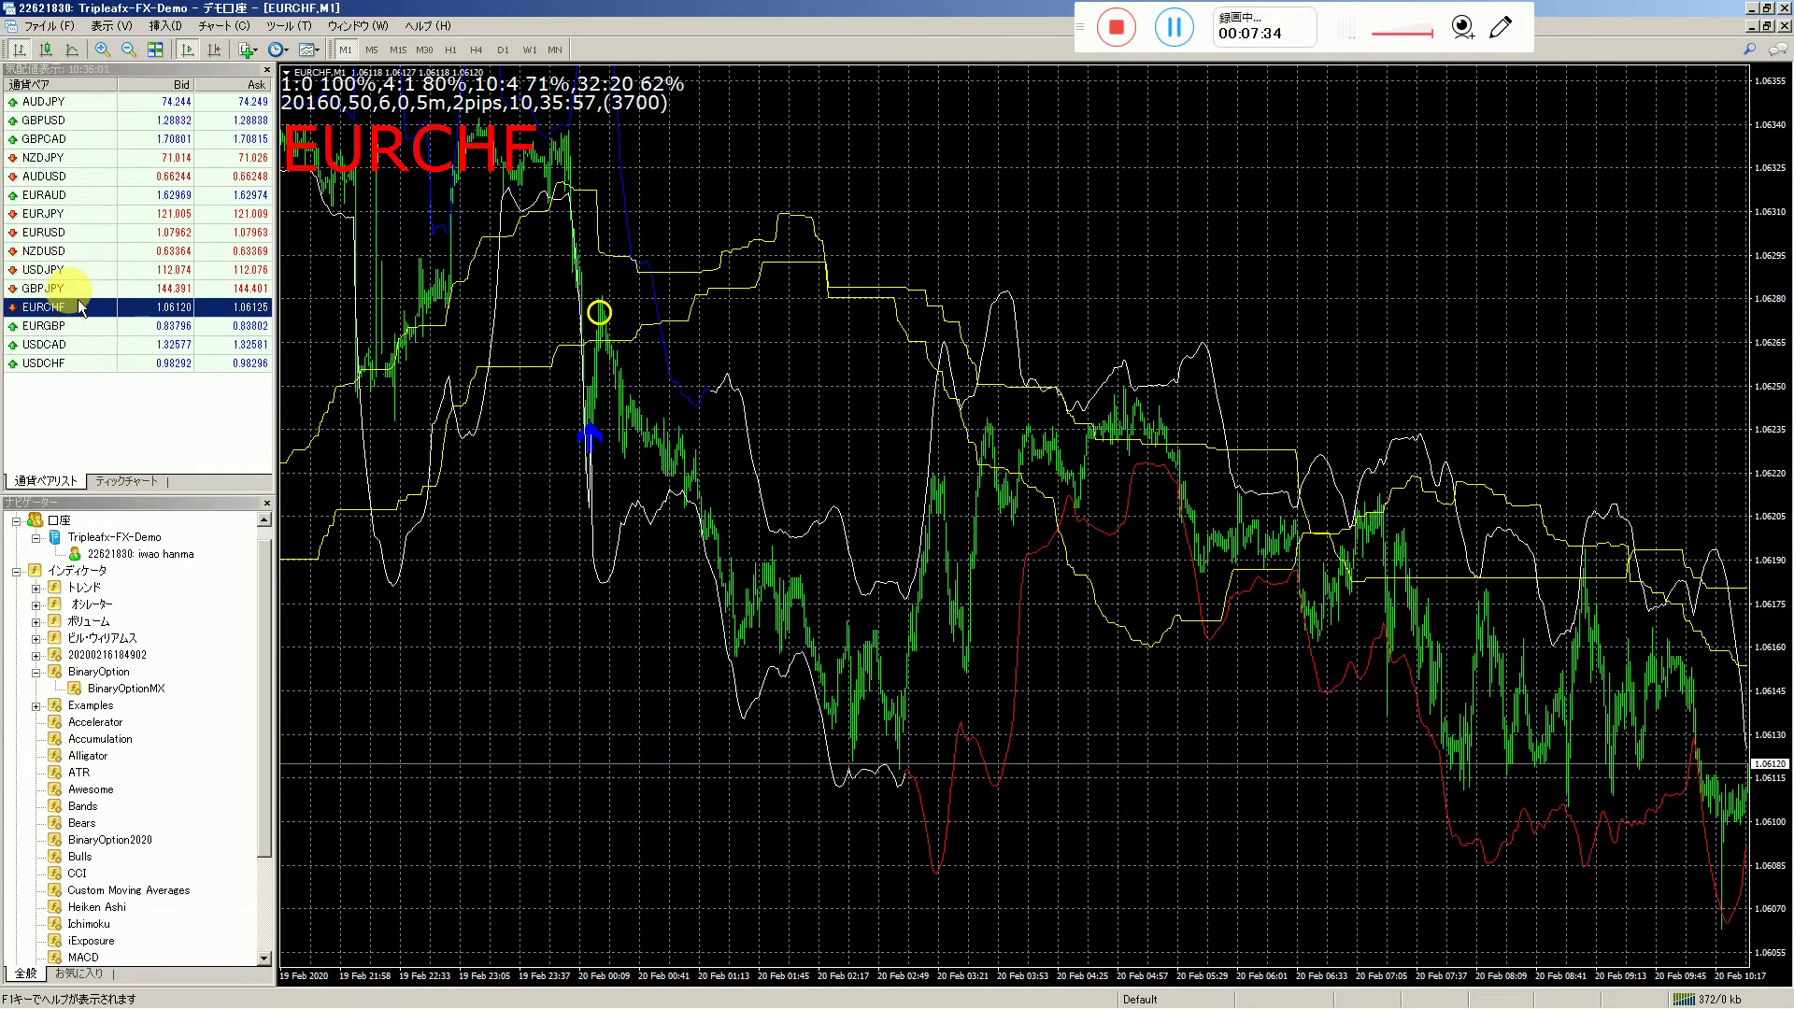
pyautogui.moveTo(67, 298); pyautogui.dragTo(413, 272)
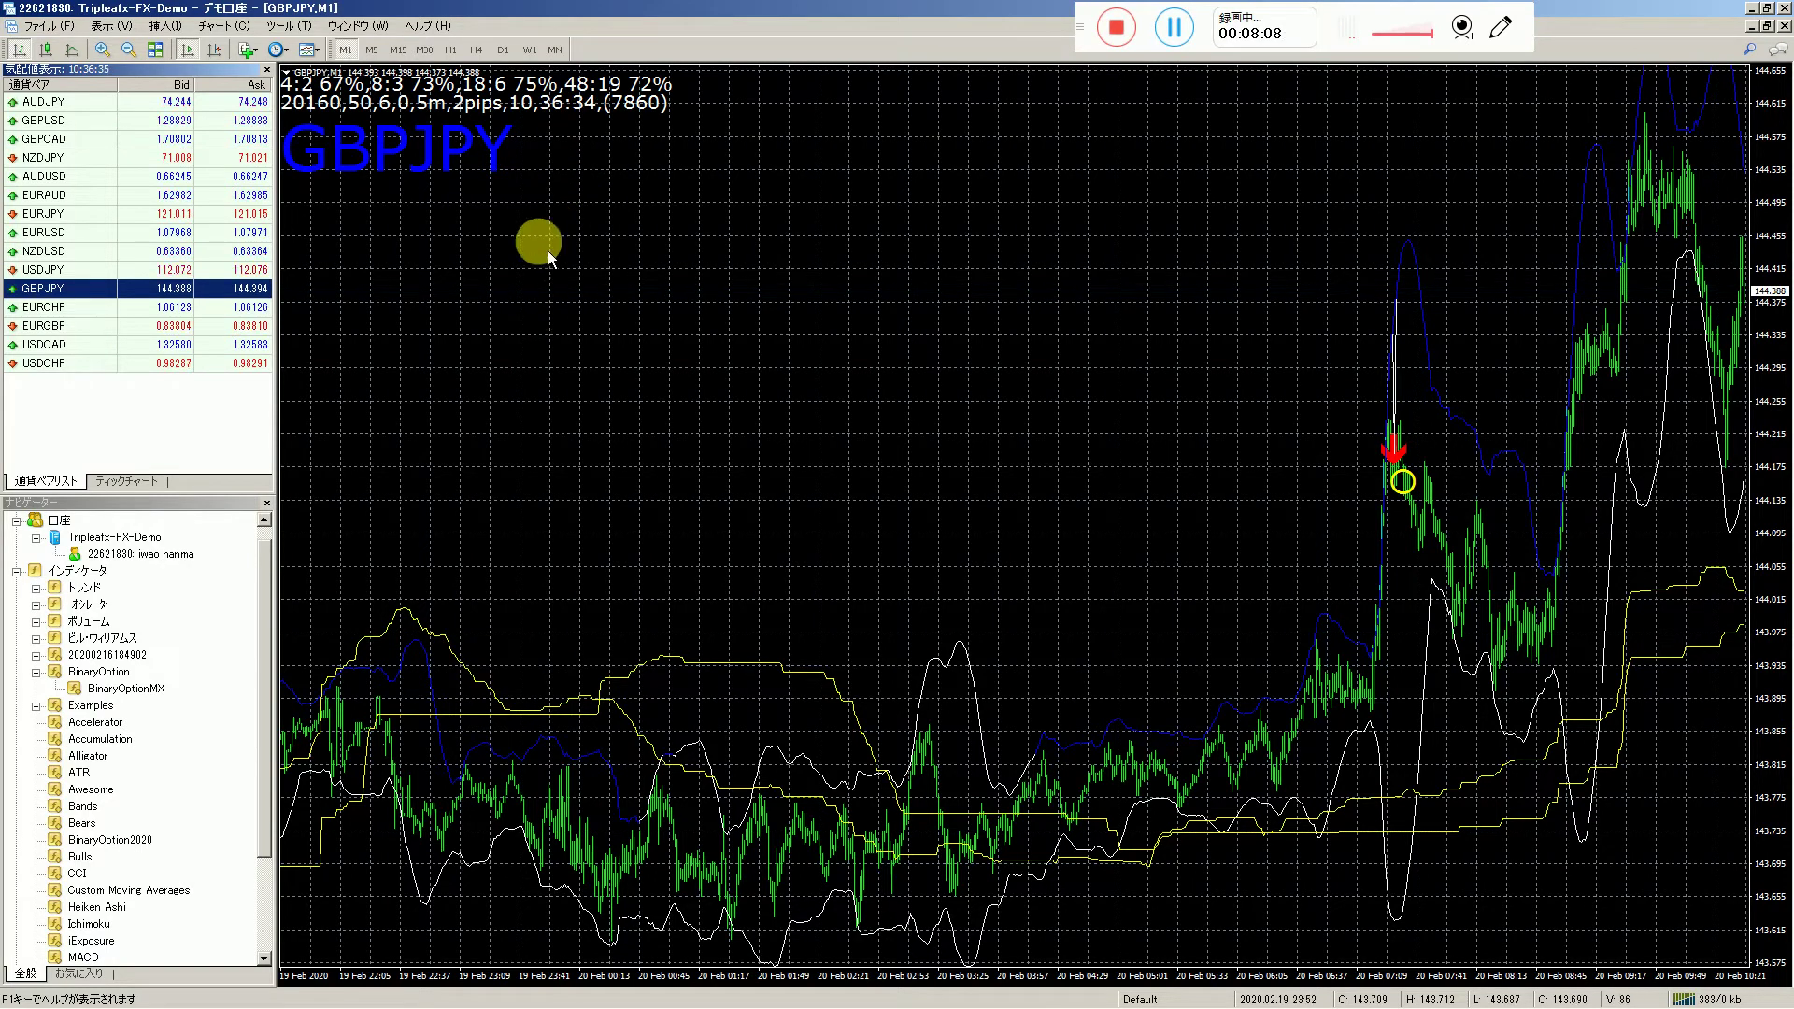
# - Open BinaryOptionMX's settings on the GBPJPY chart and begin loading a preset
pyautogui.rightClick(519, 218)
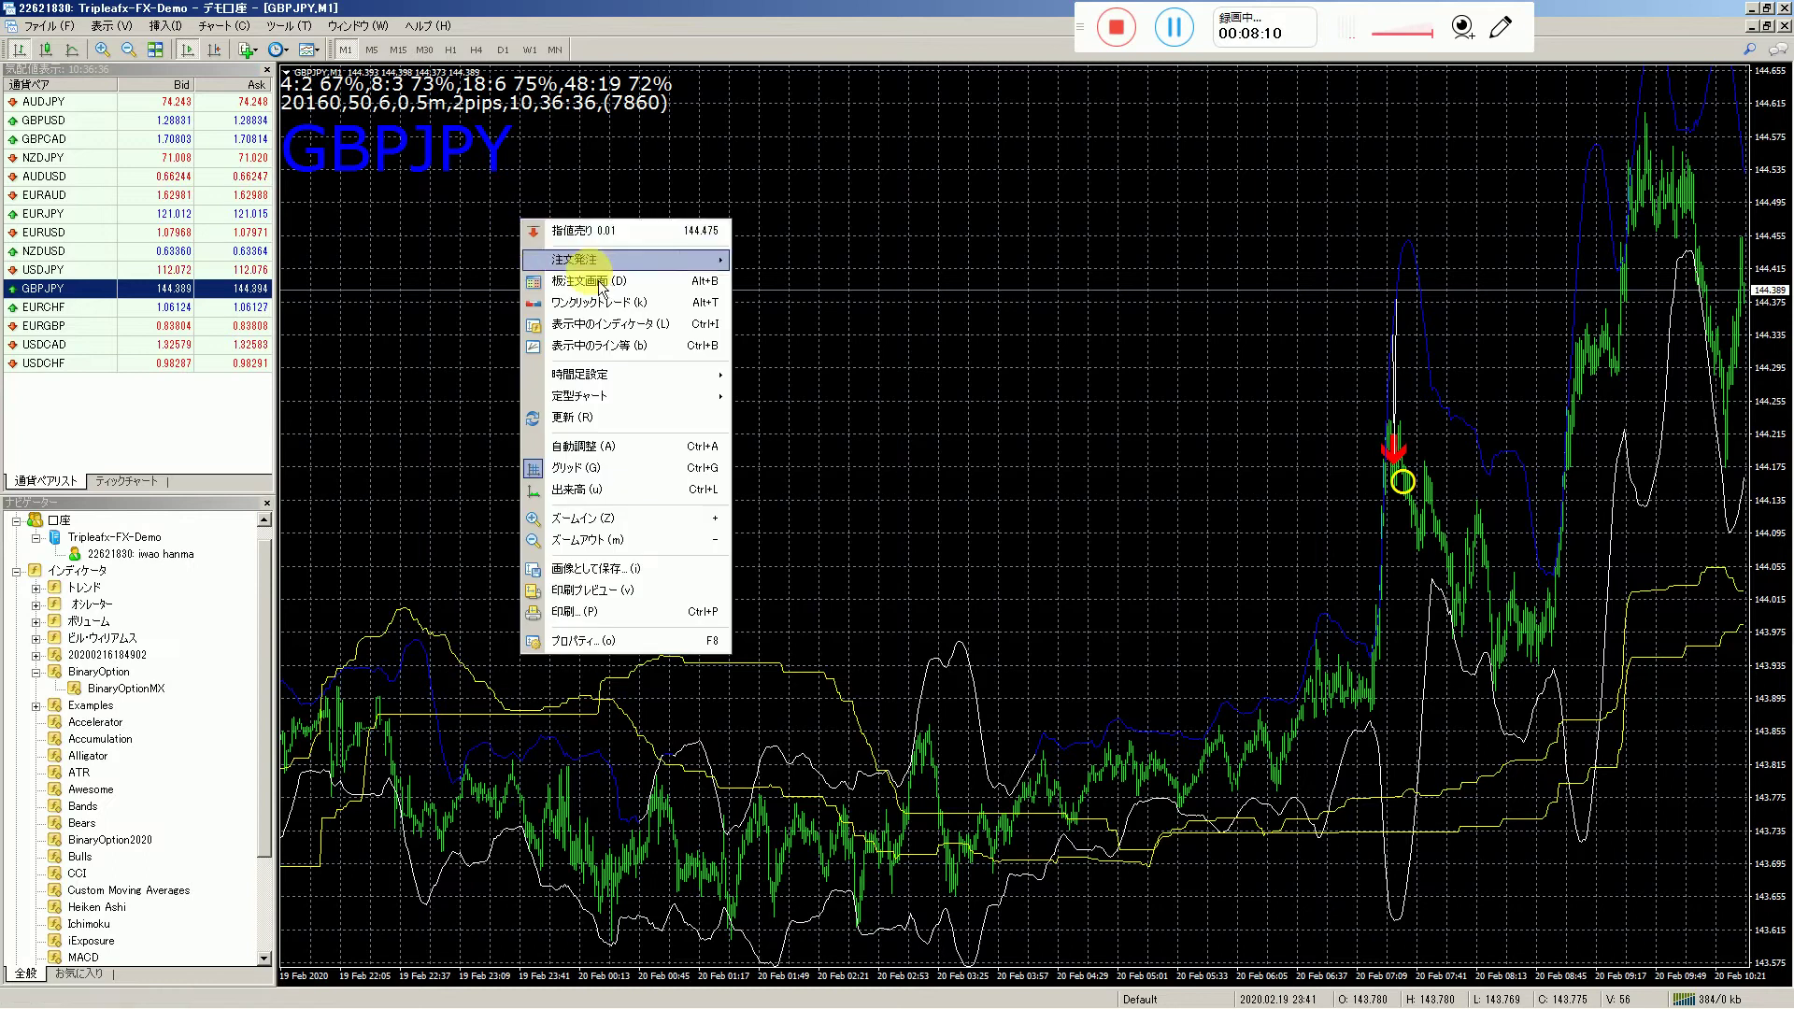
pyautogui.click(649, 331)
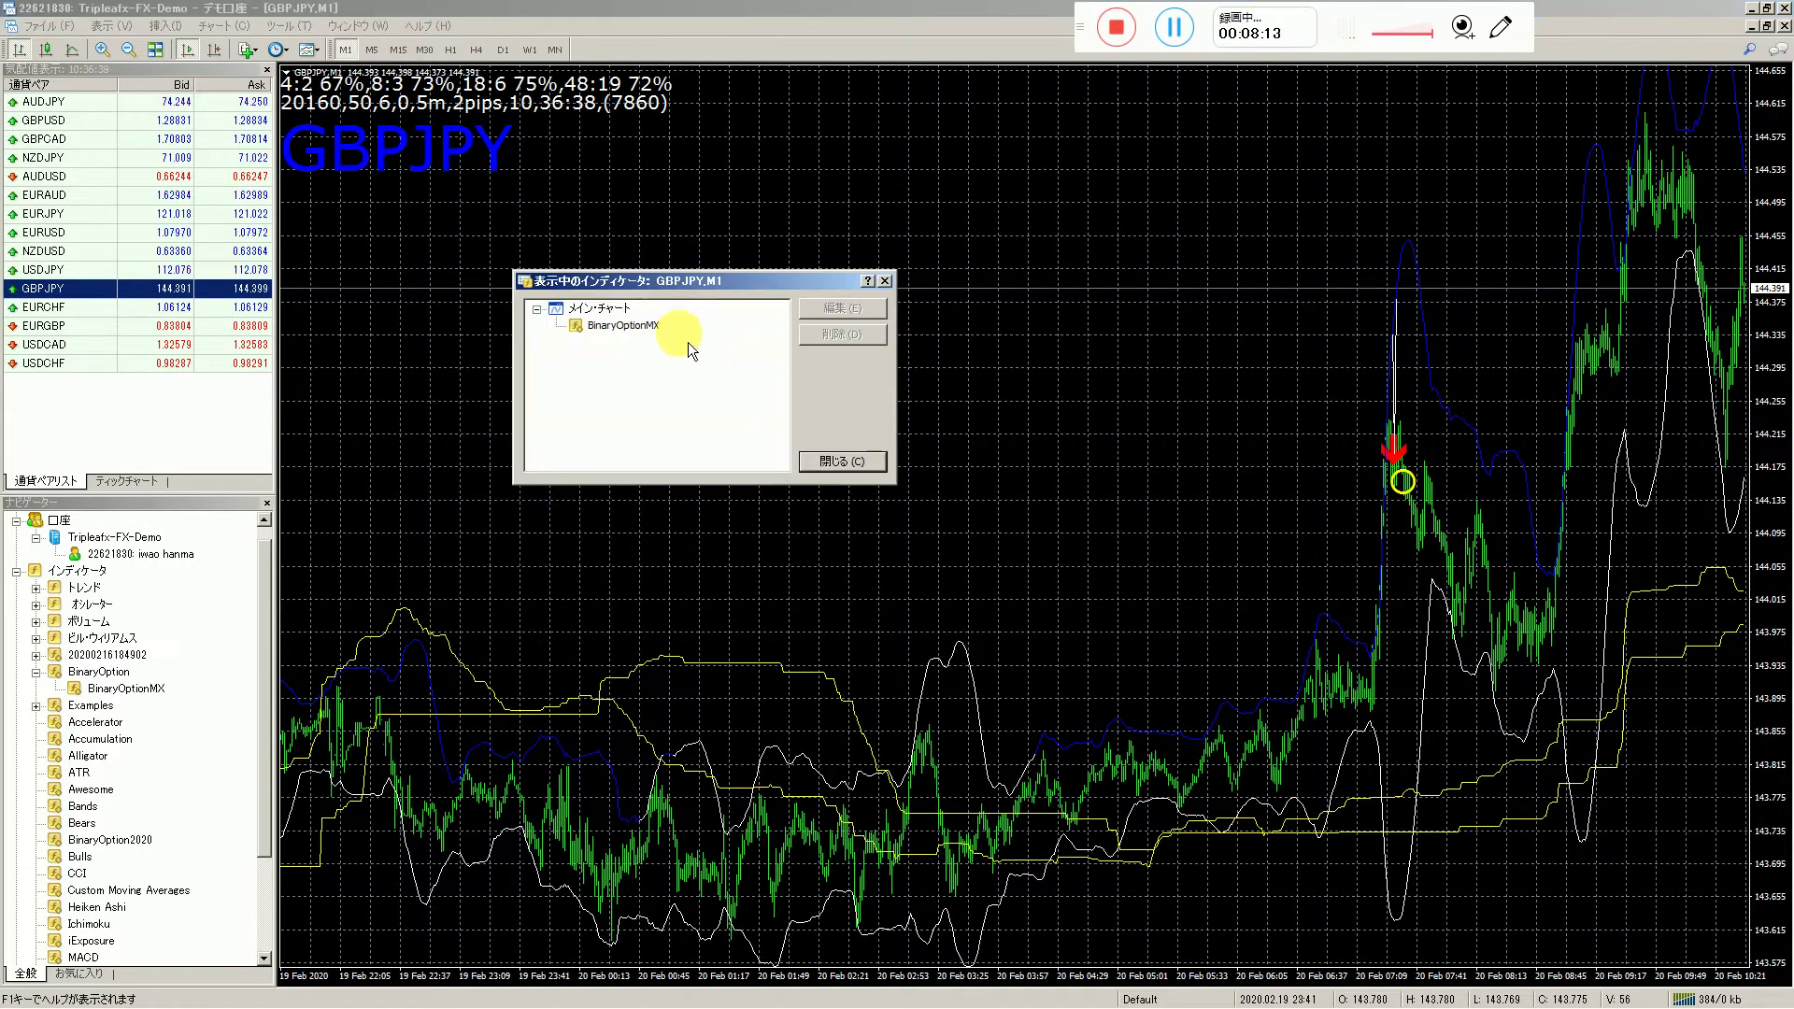
pyautogui.click(841, 308)
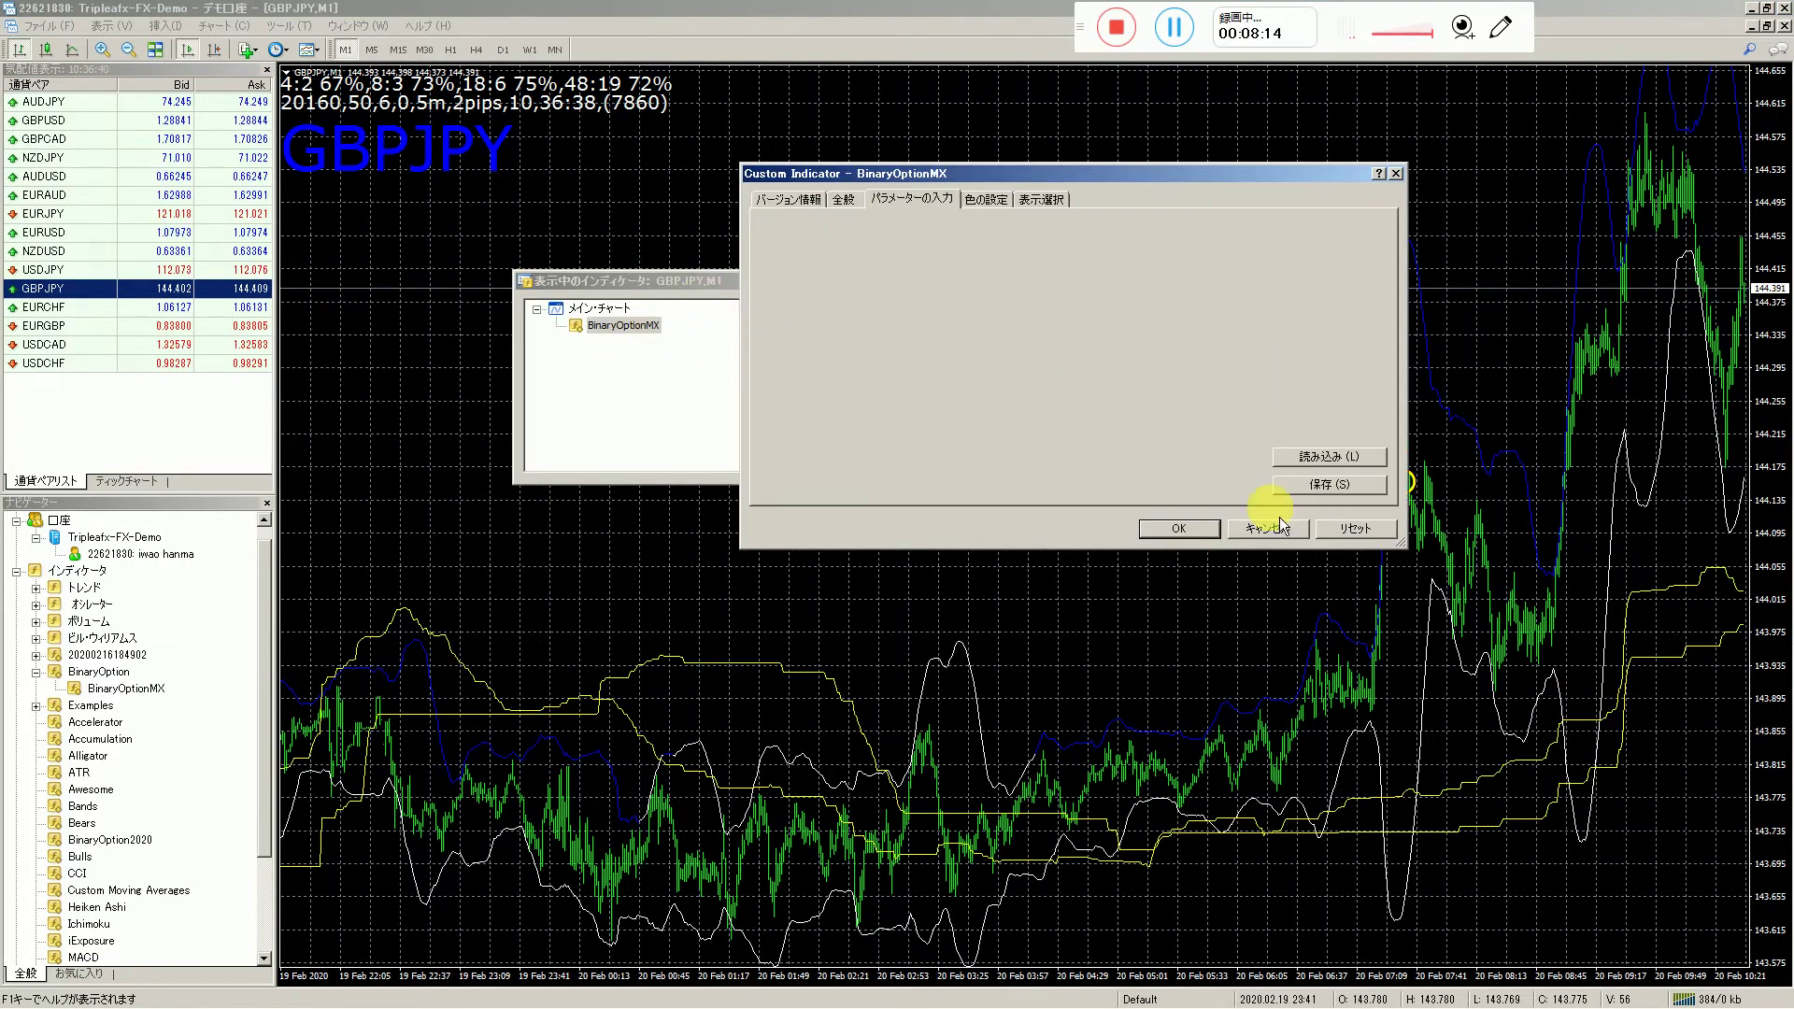
pyautogui.click(1341, 462)
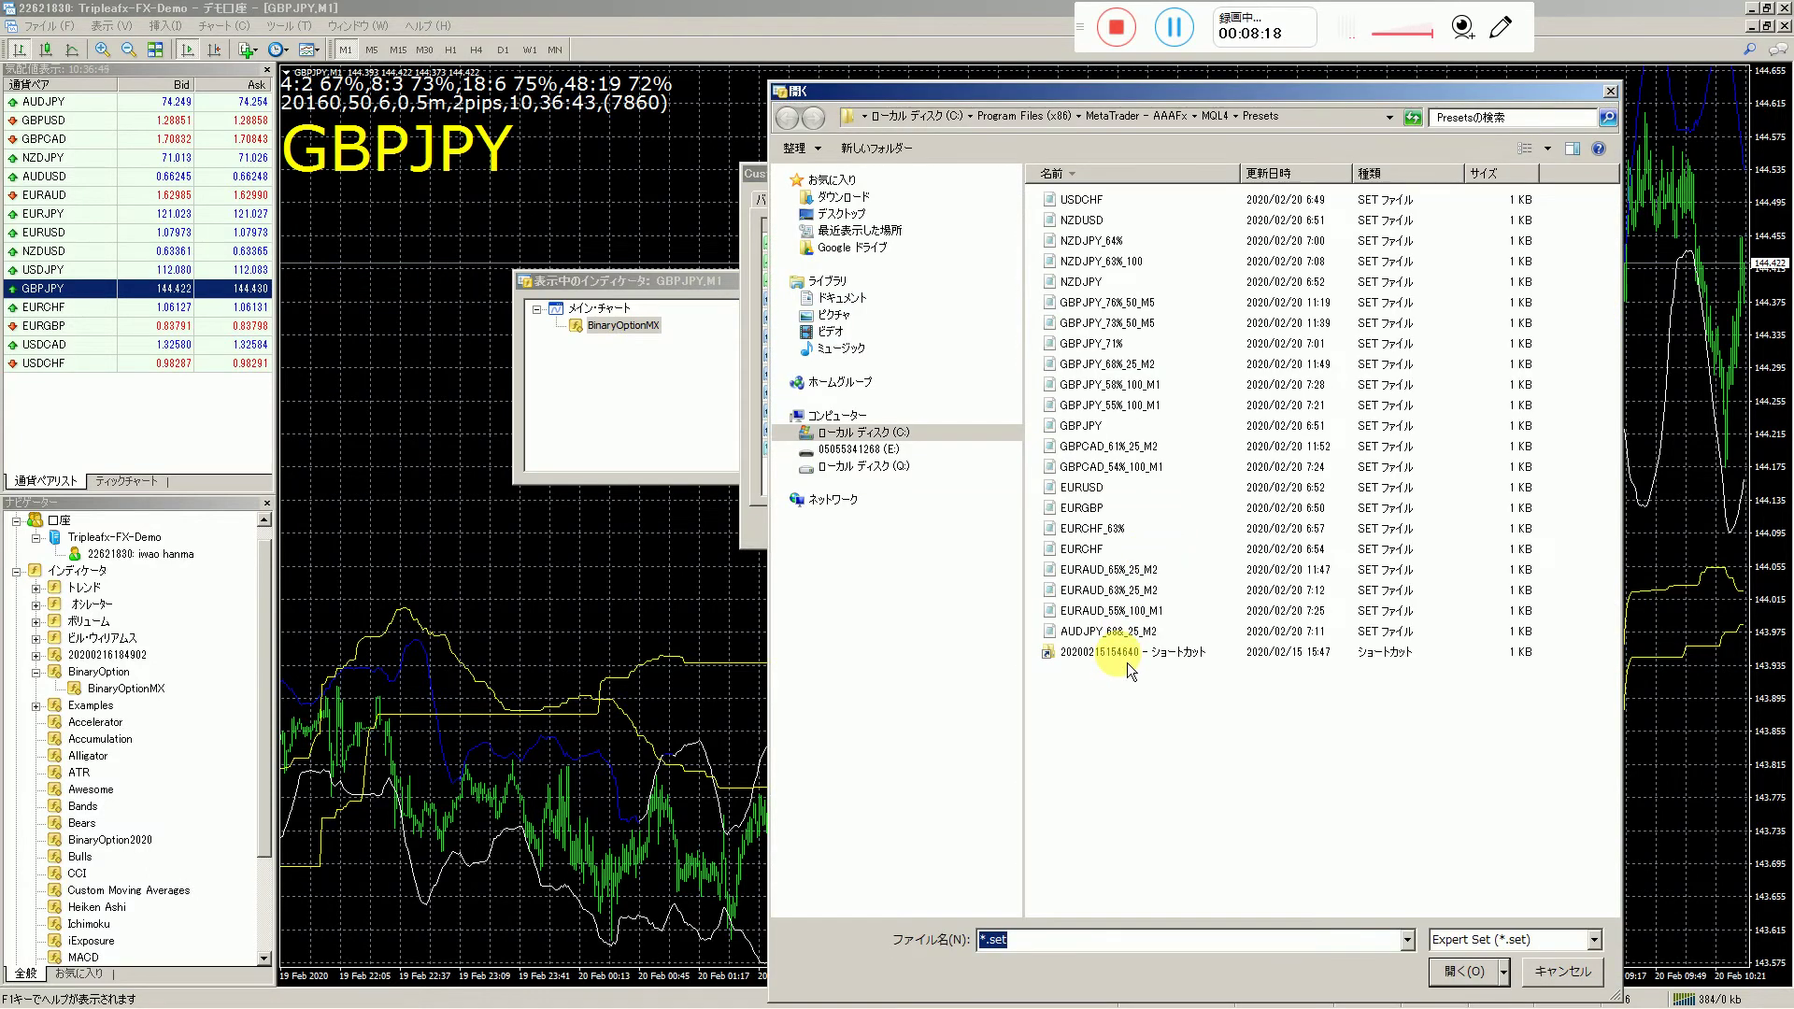
# - Open 69%_GBPJPY_M1_20160_50 from T_2020_2_14_M1_3pips_5 and apply it to the indicator
pyautogui.doubleClick(1126, 659)
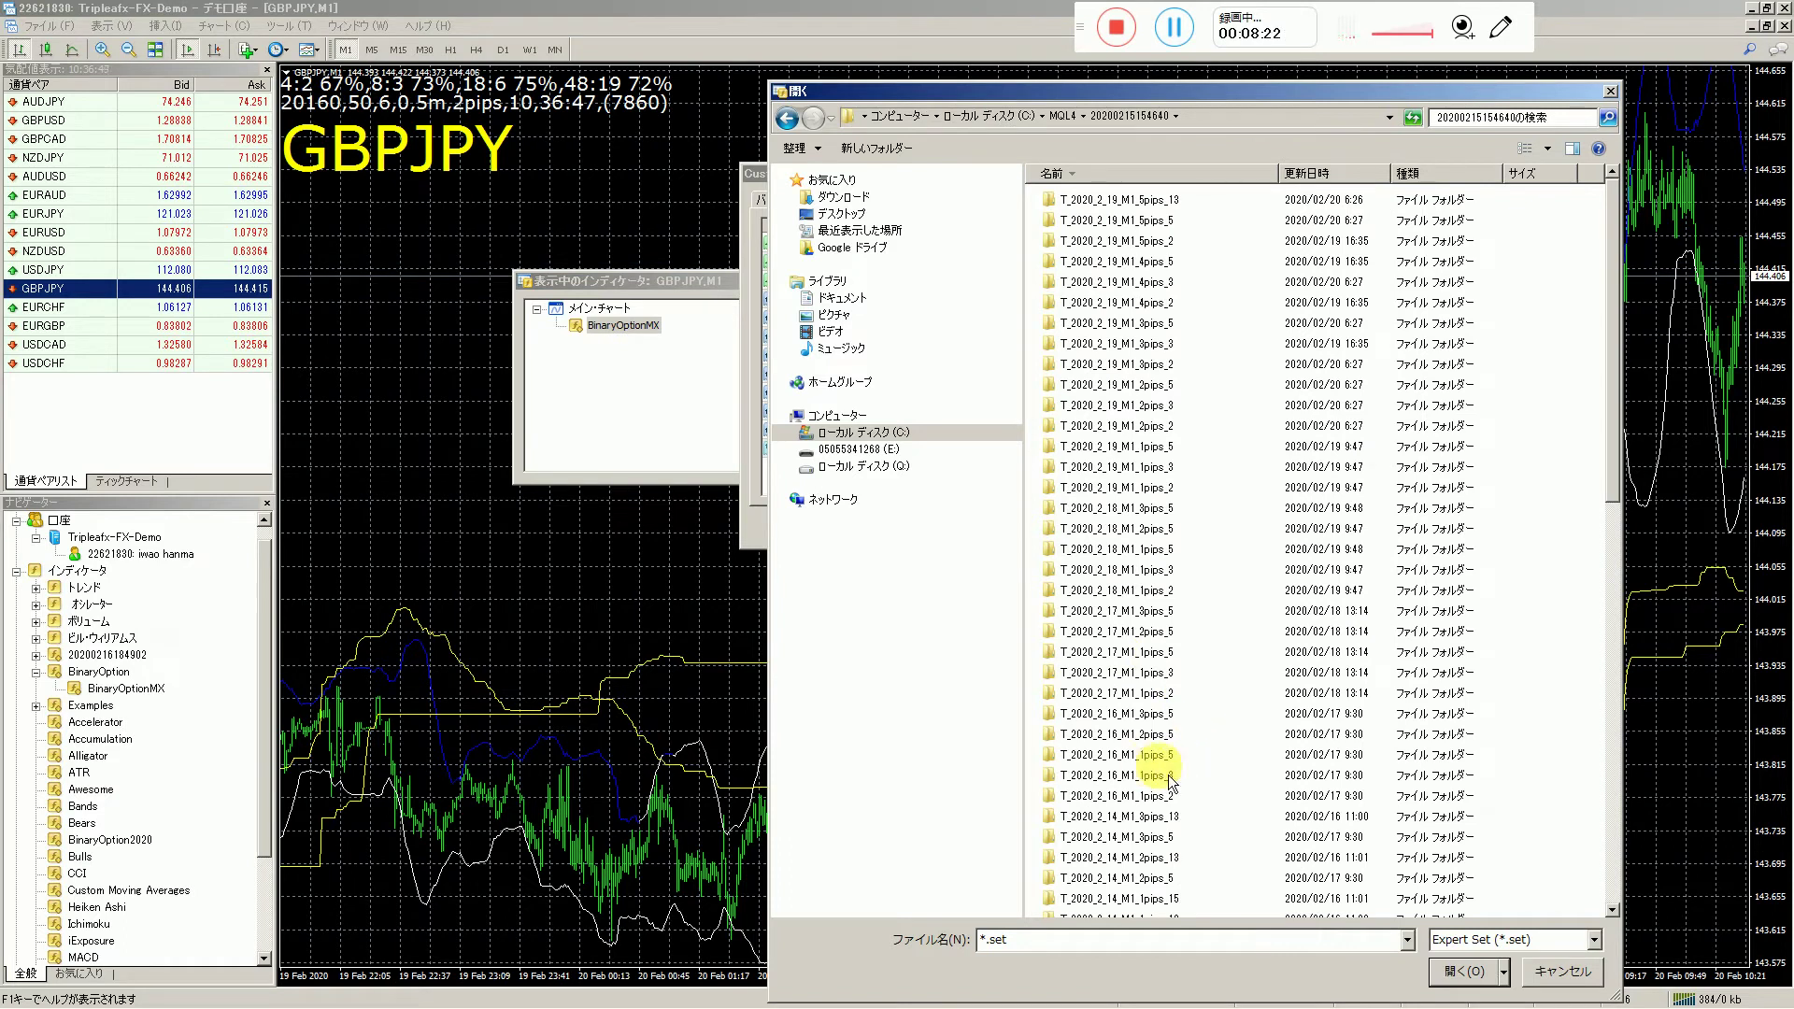
pyautogui.click(1159, 756)
pyautogui.scroll(-4, 1202, 781)
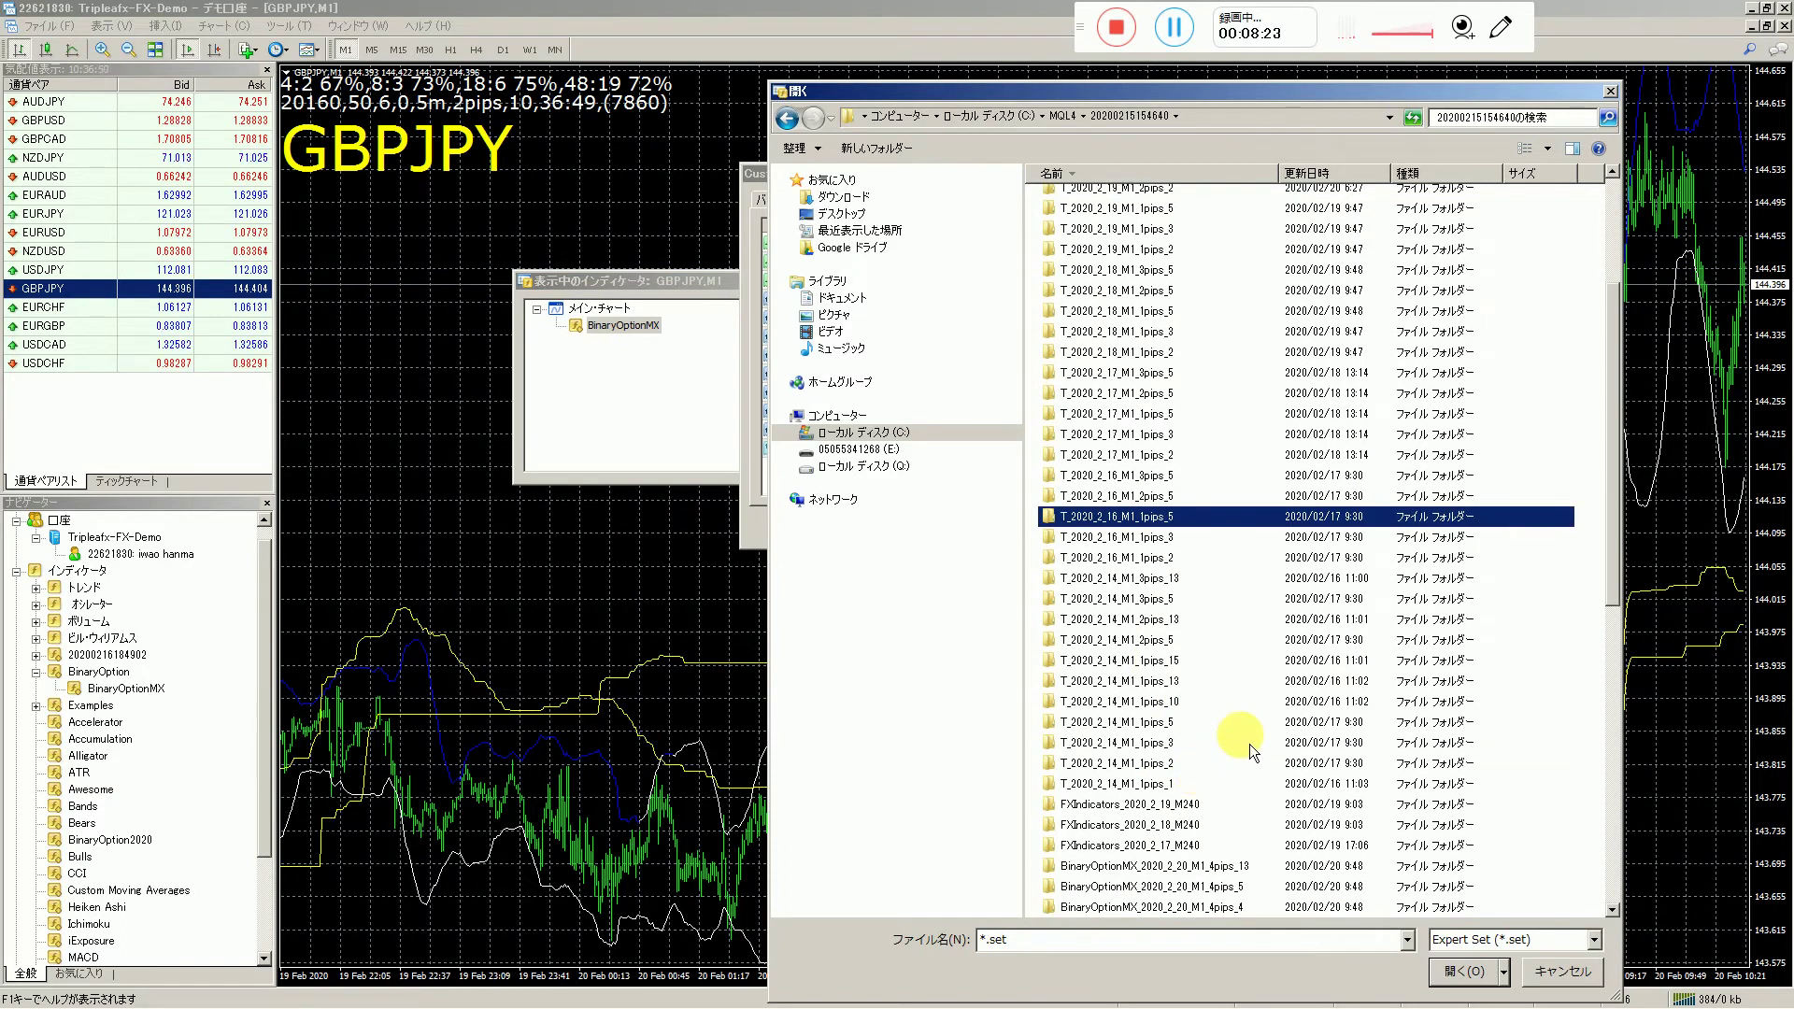
pyautogui.click(1180, 749)
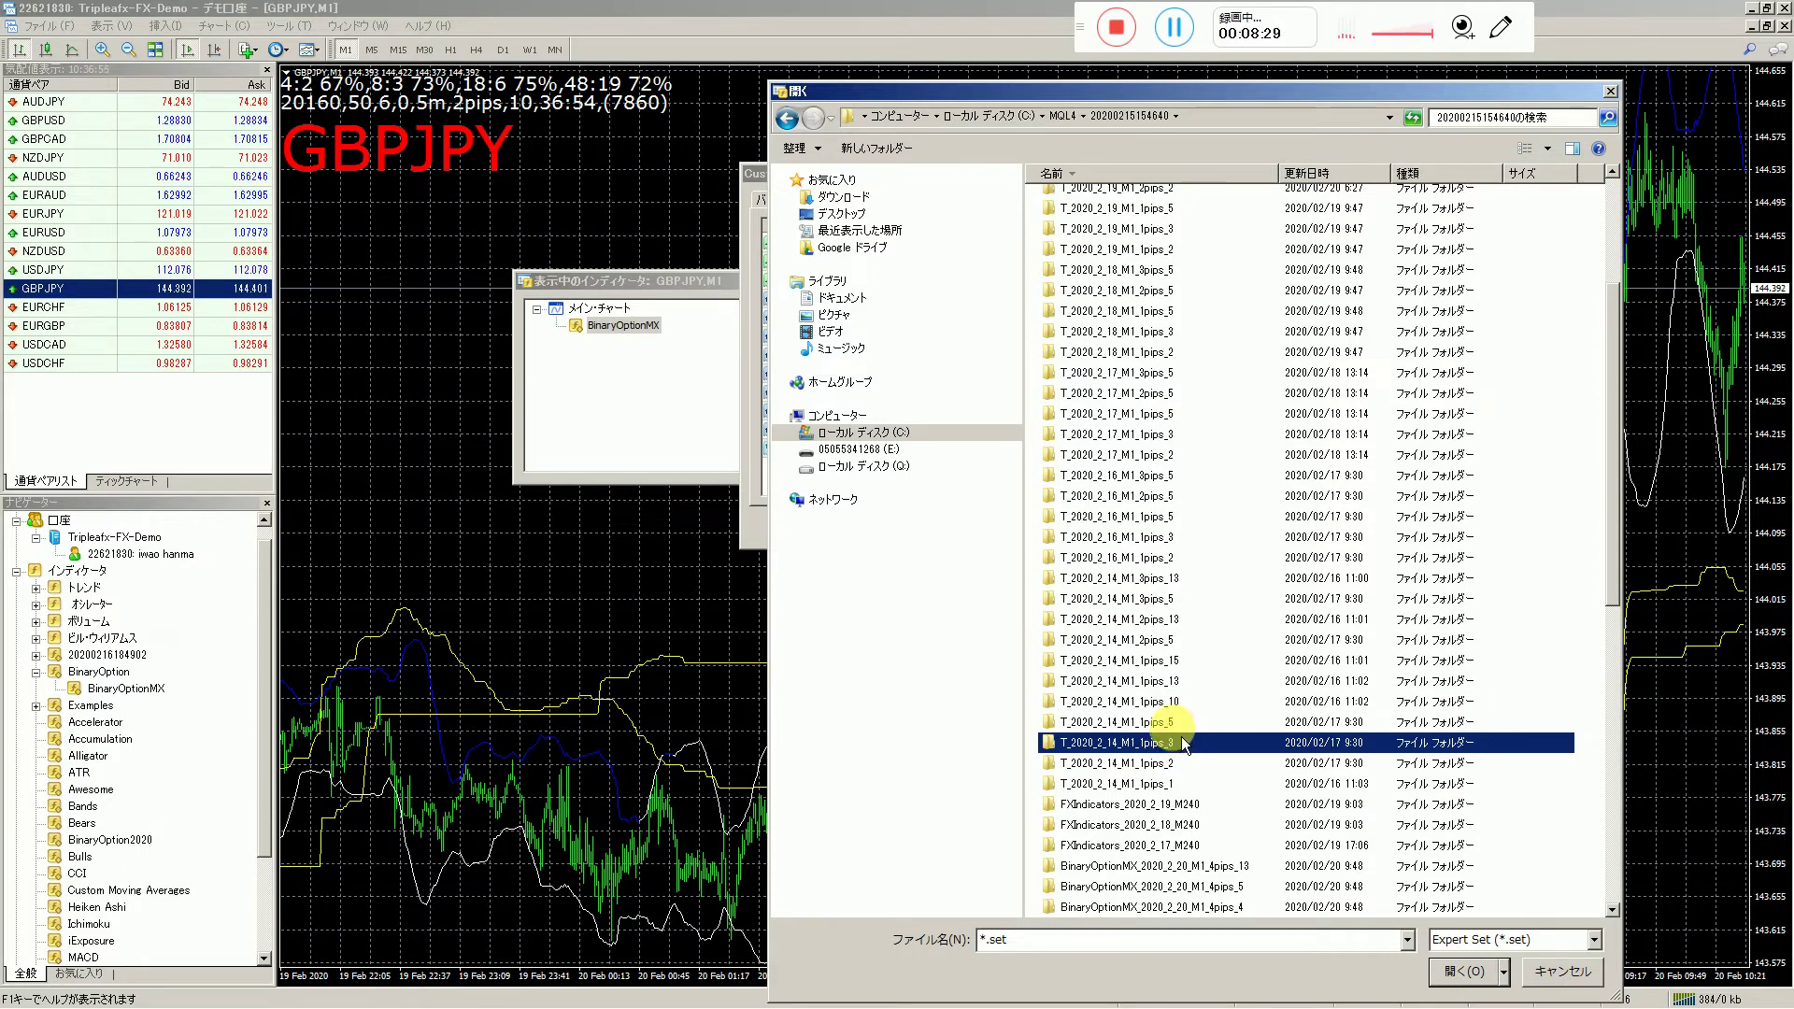
pyautogui.press('Up')
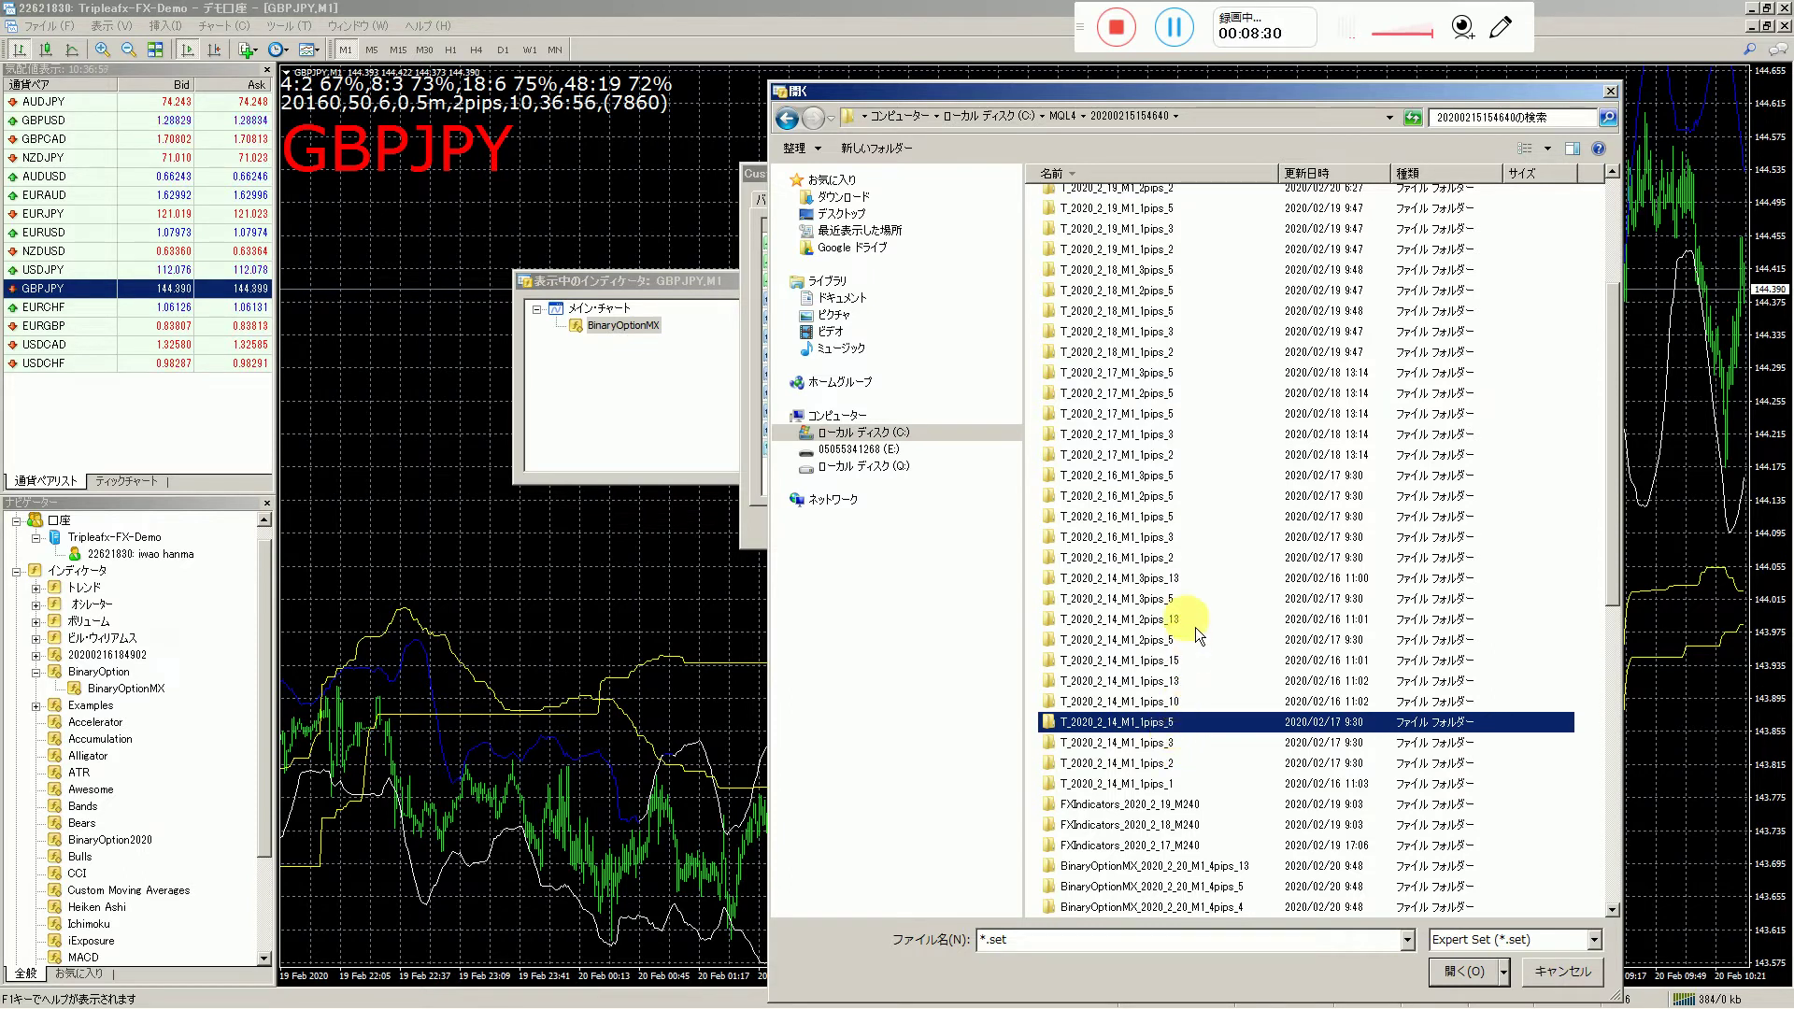
pyautogui.click(1173, 608)
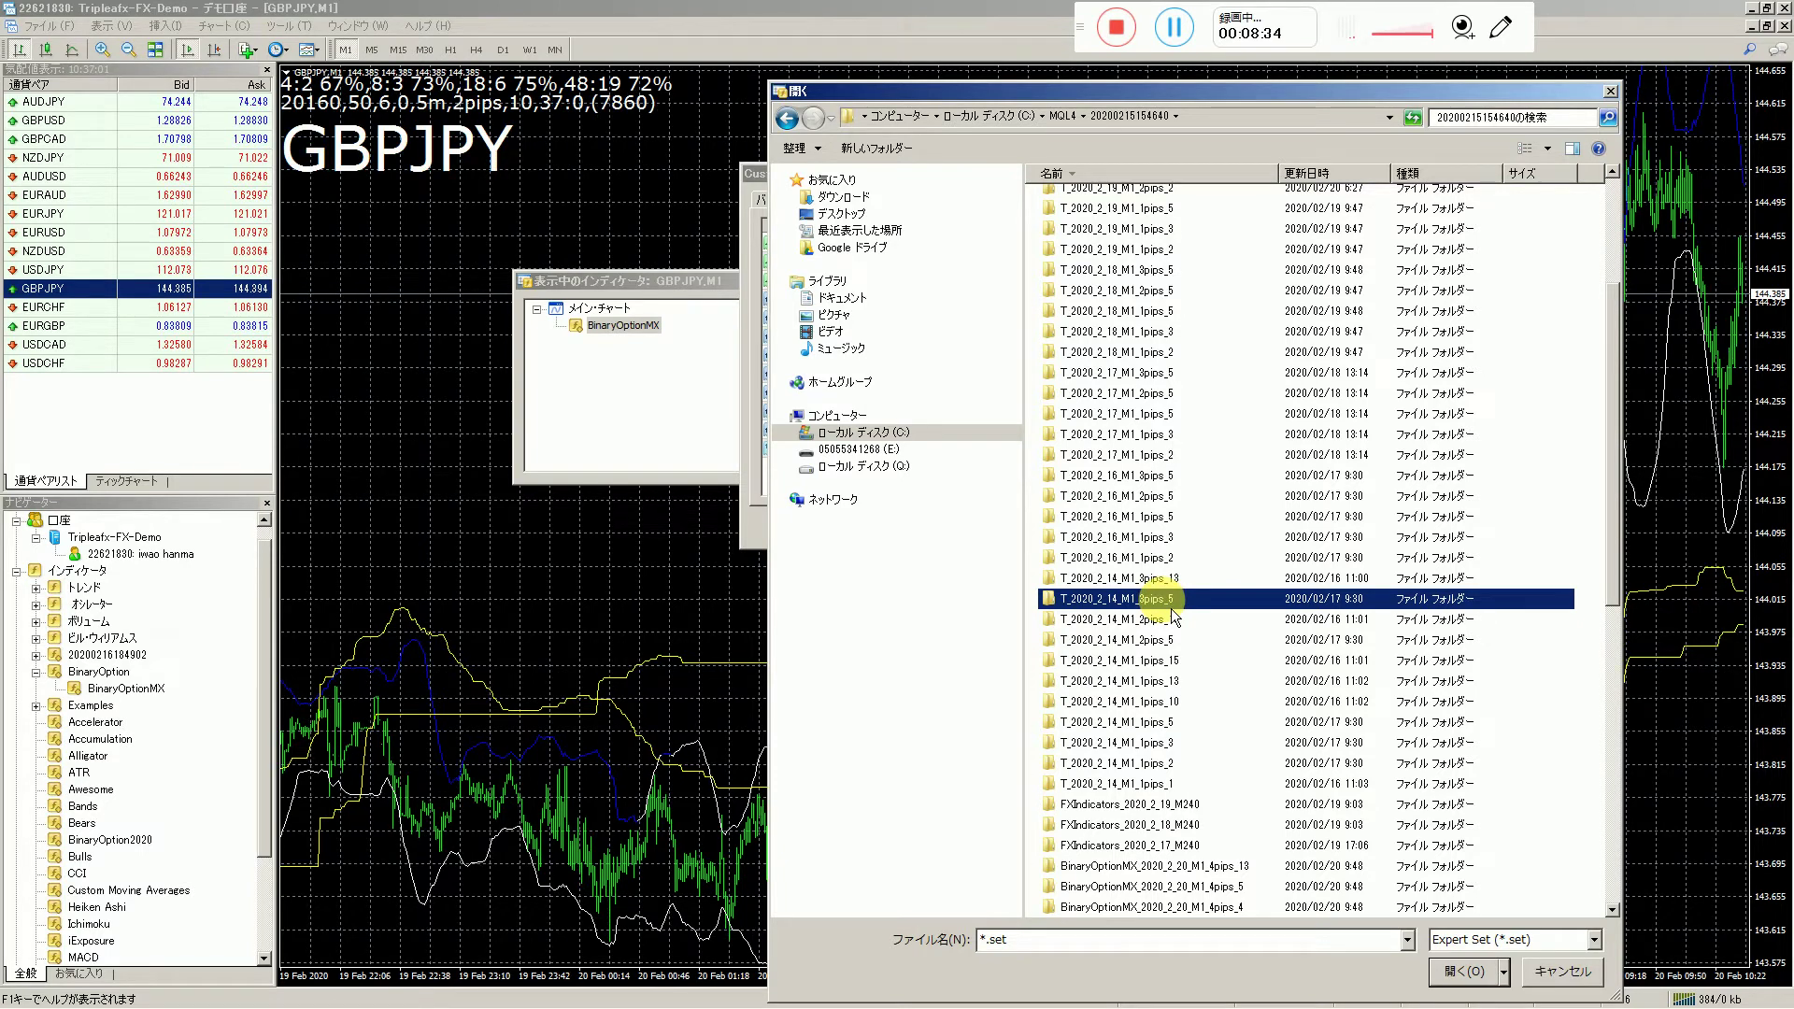
pyautogui.doubleClick(1164, 607)
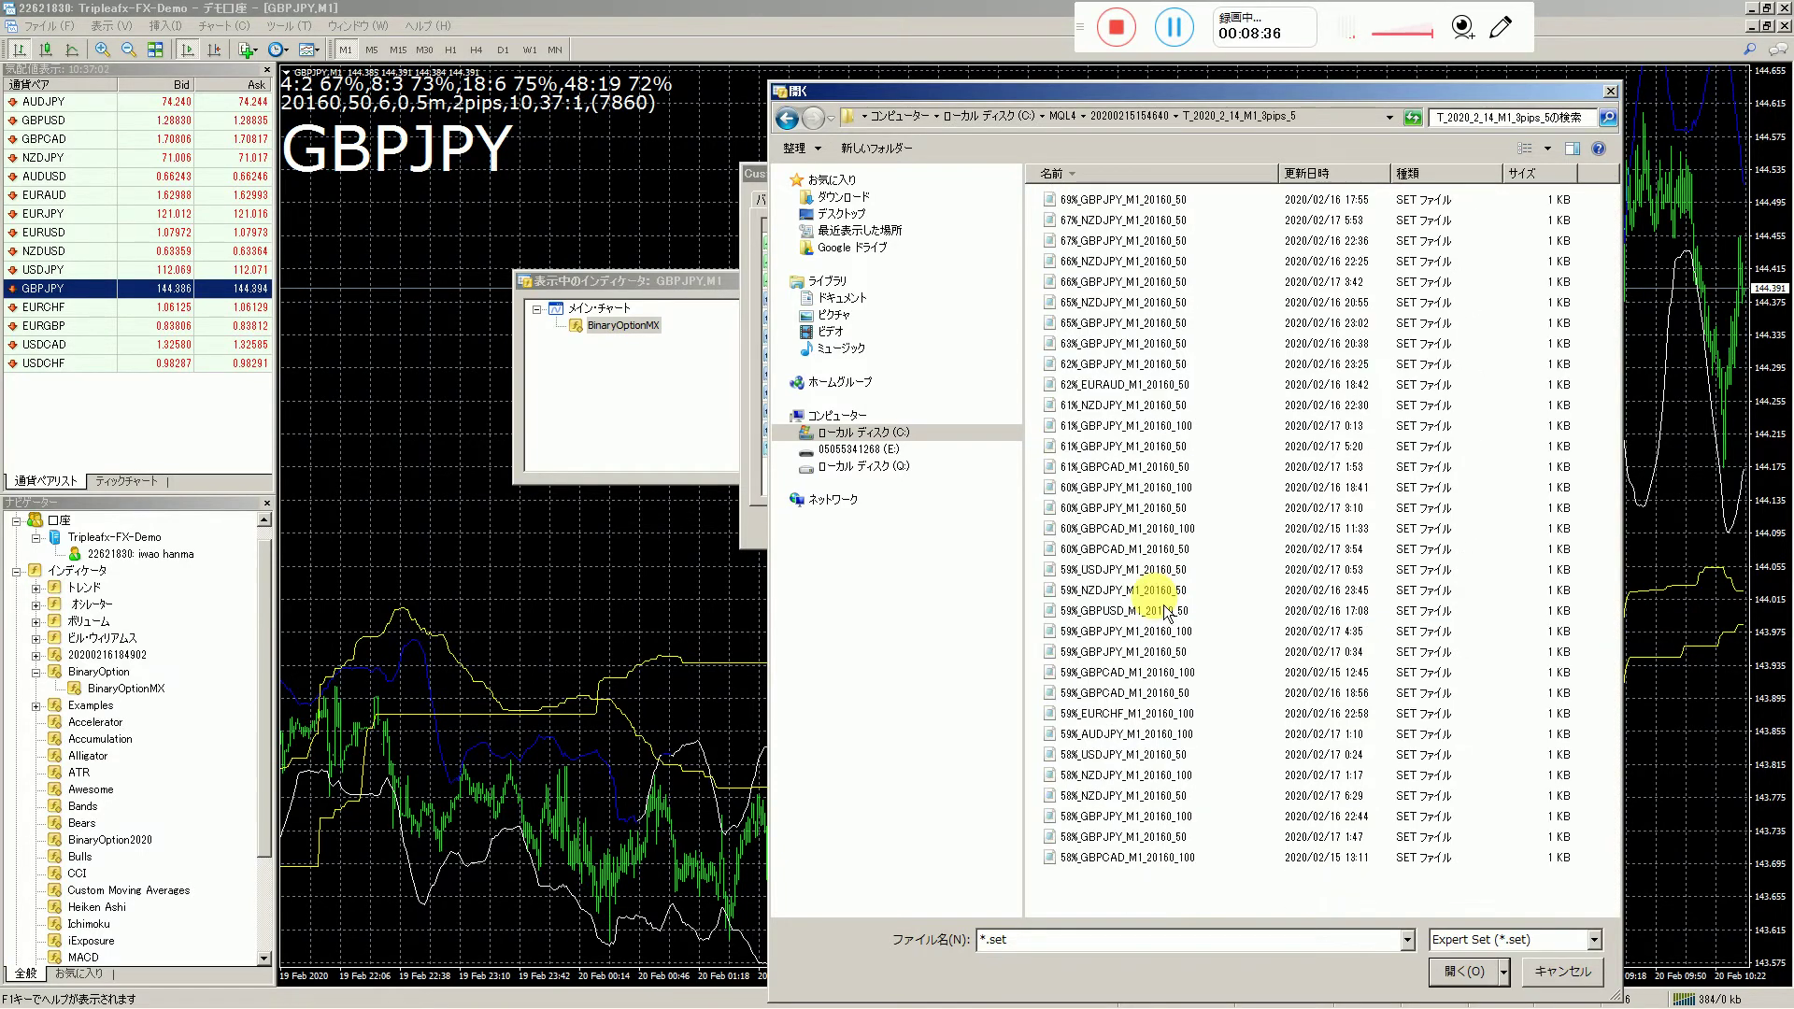
pyautogui.click(1133, 207)
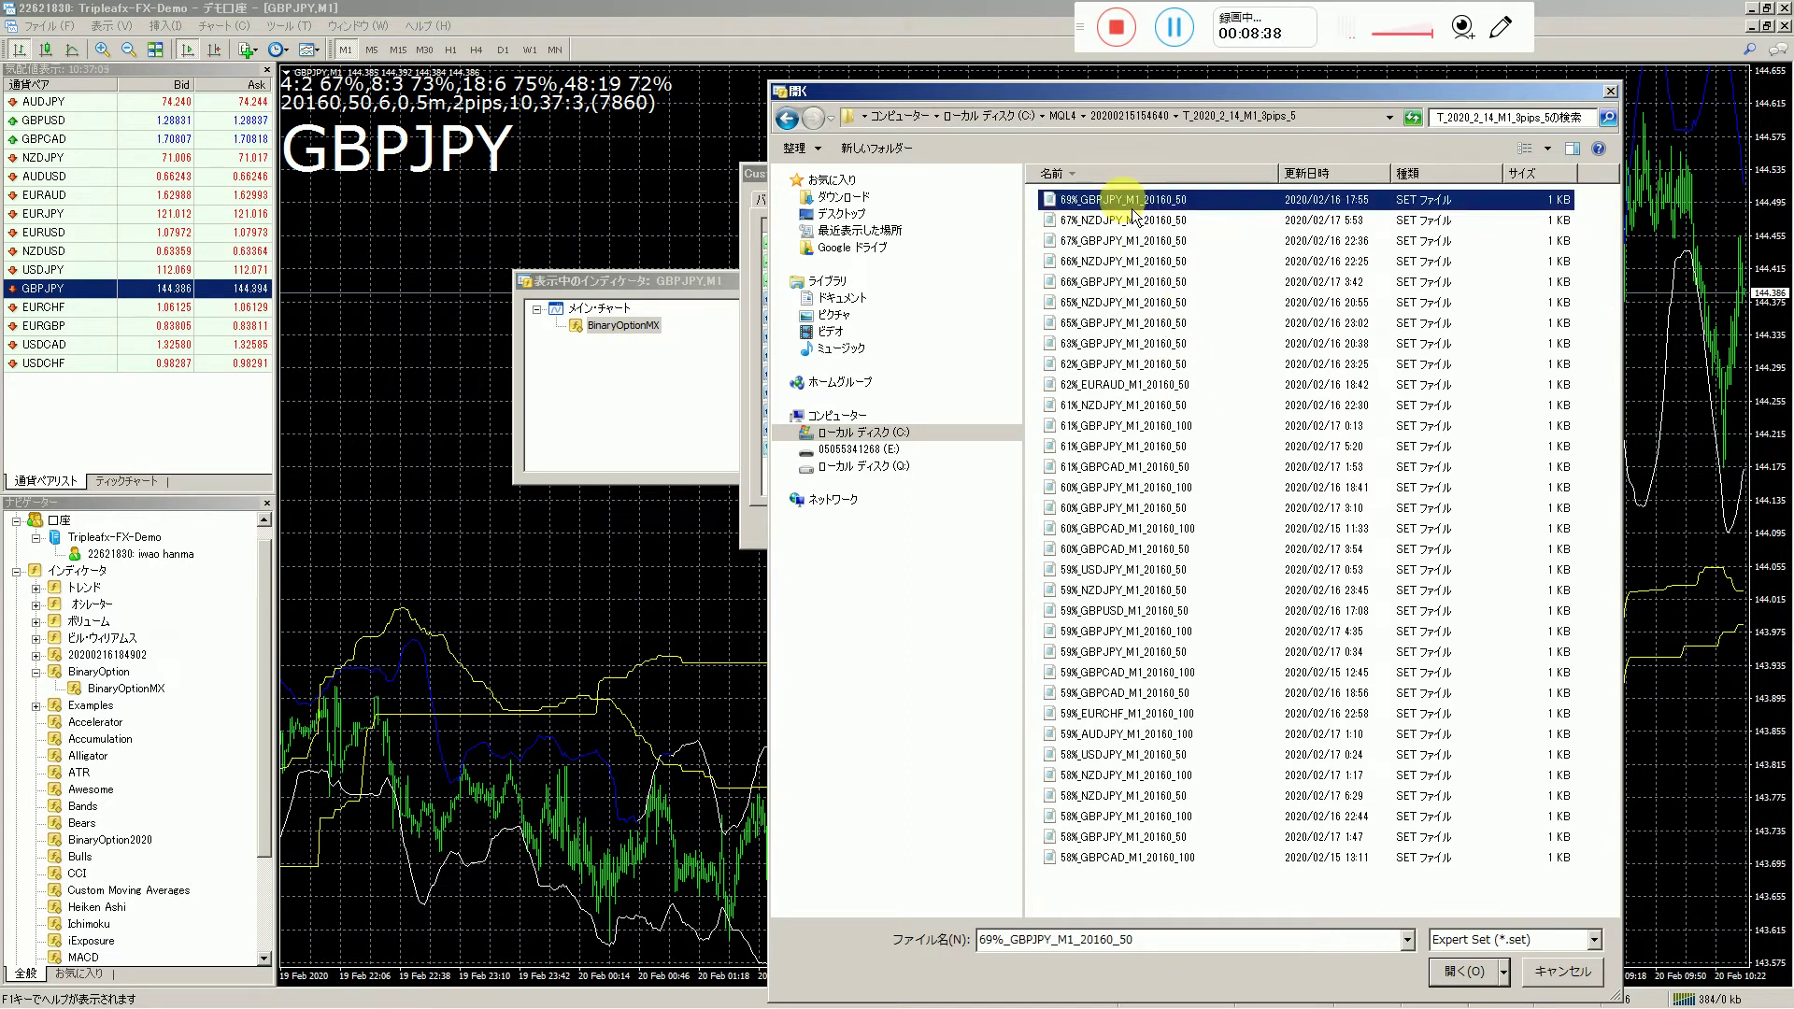
pyautogui.click(1469, 981)
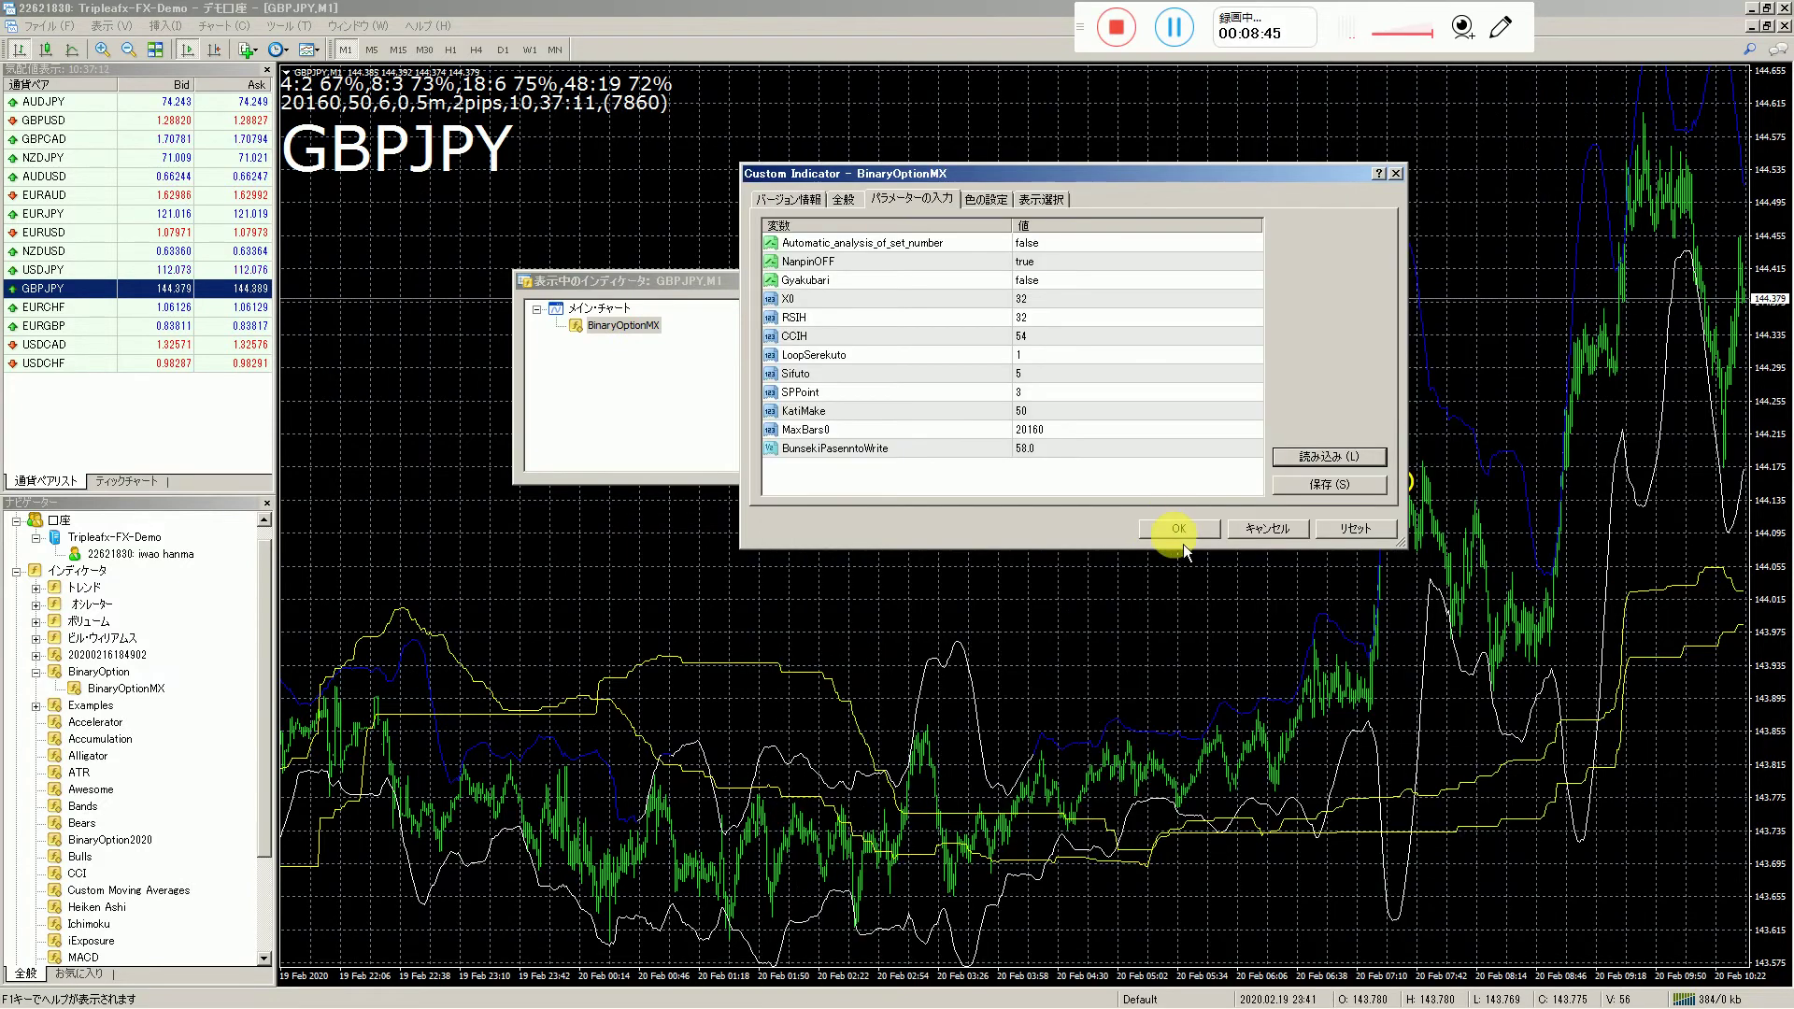
pyautogui.click(1164, 533)
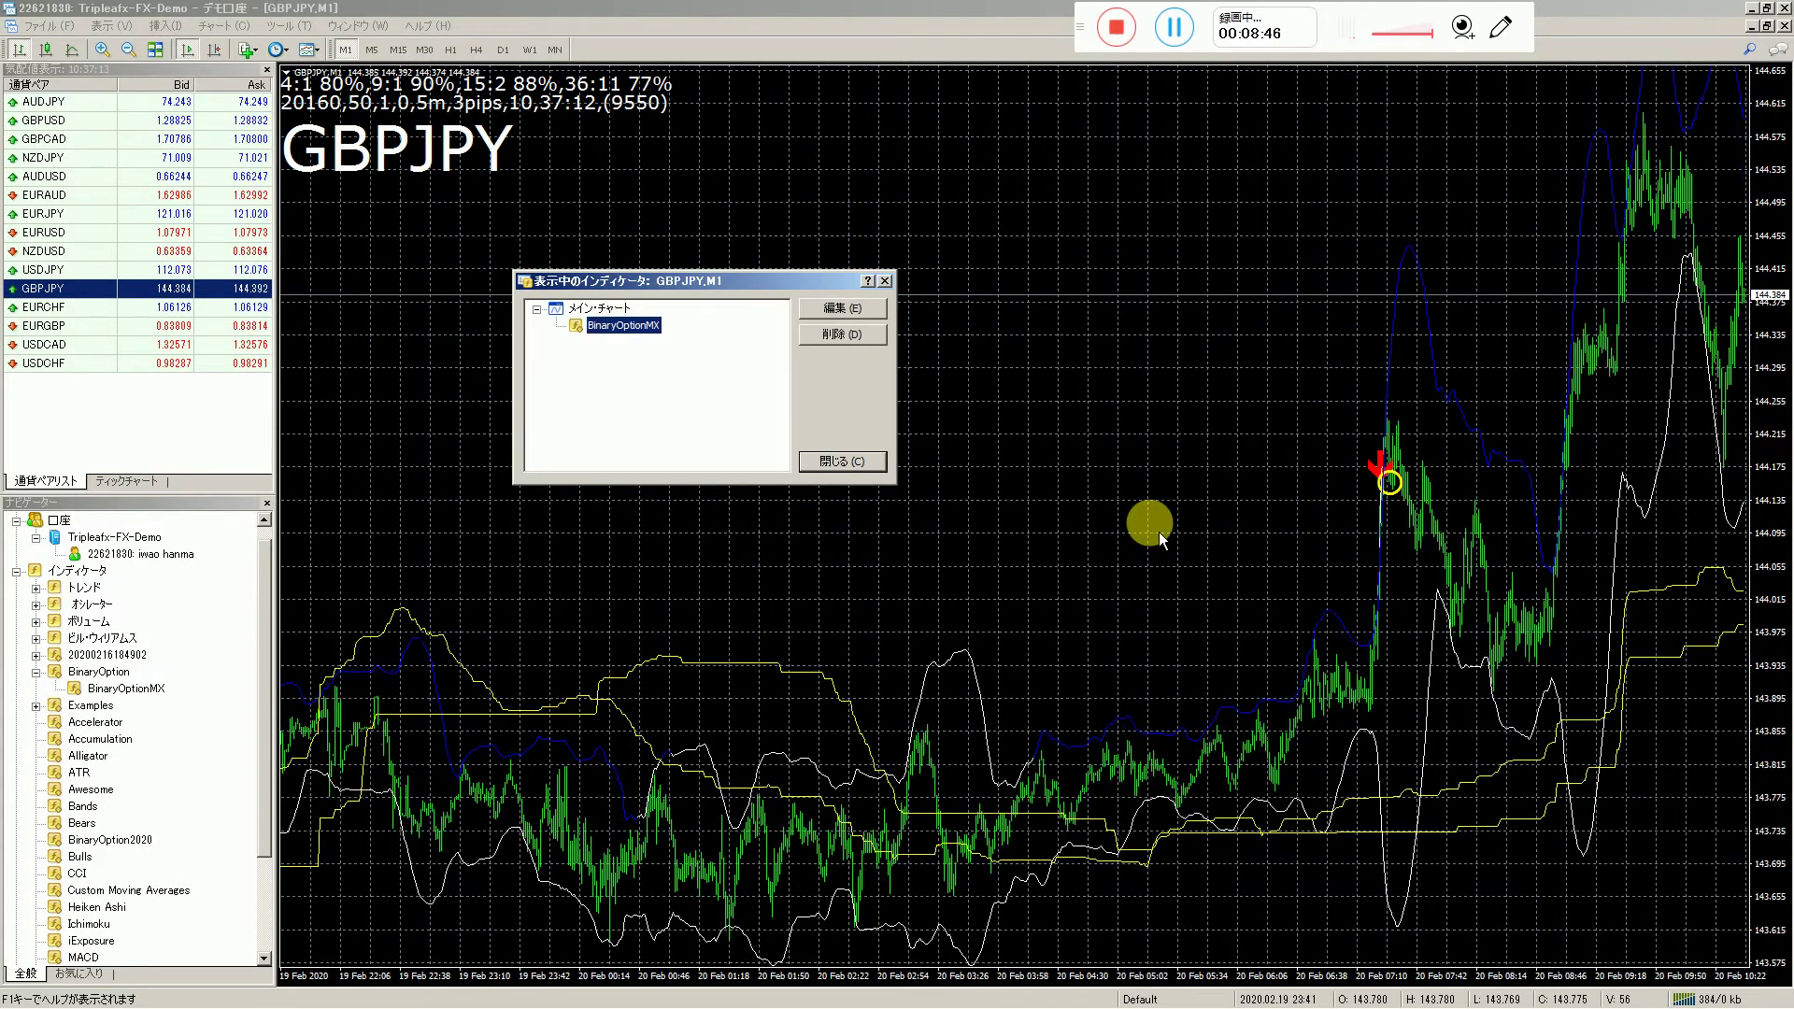
# - Close the indicator list and bring the GBPJPY chart's latest bars back into view
pyautogui.click(876, 467)
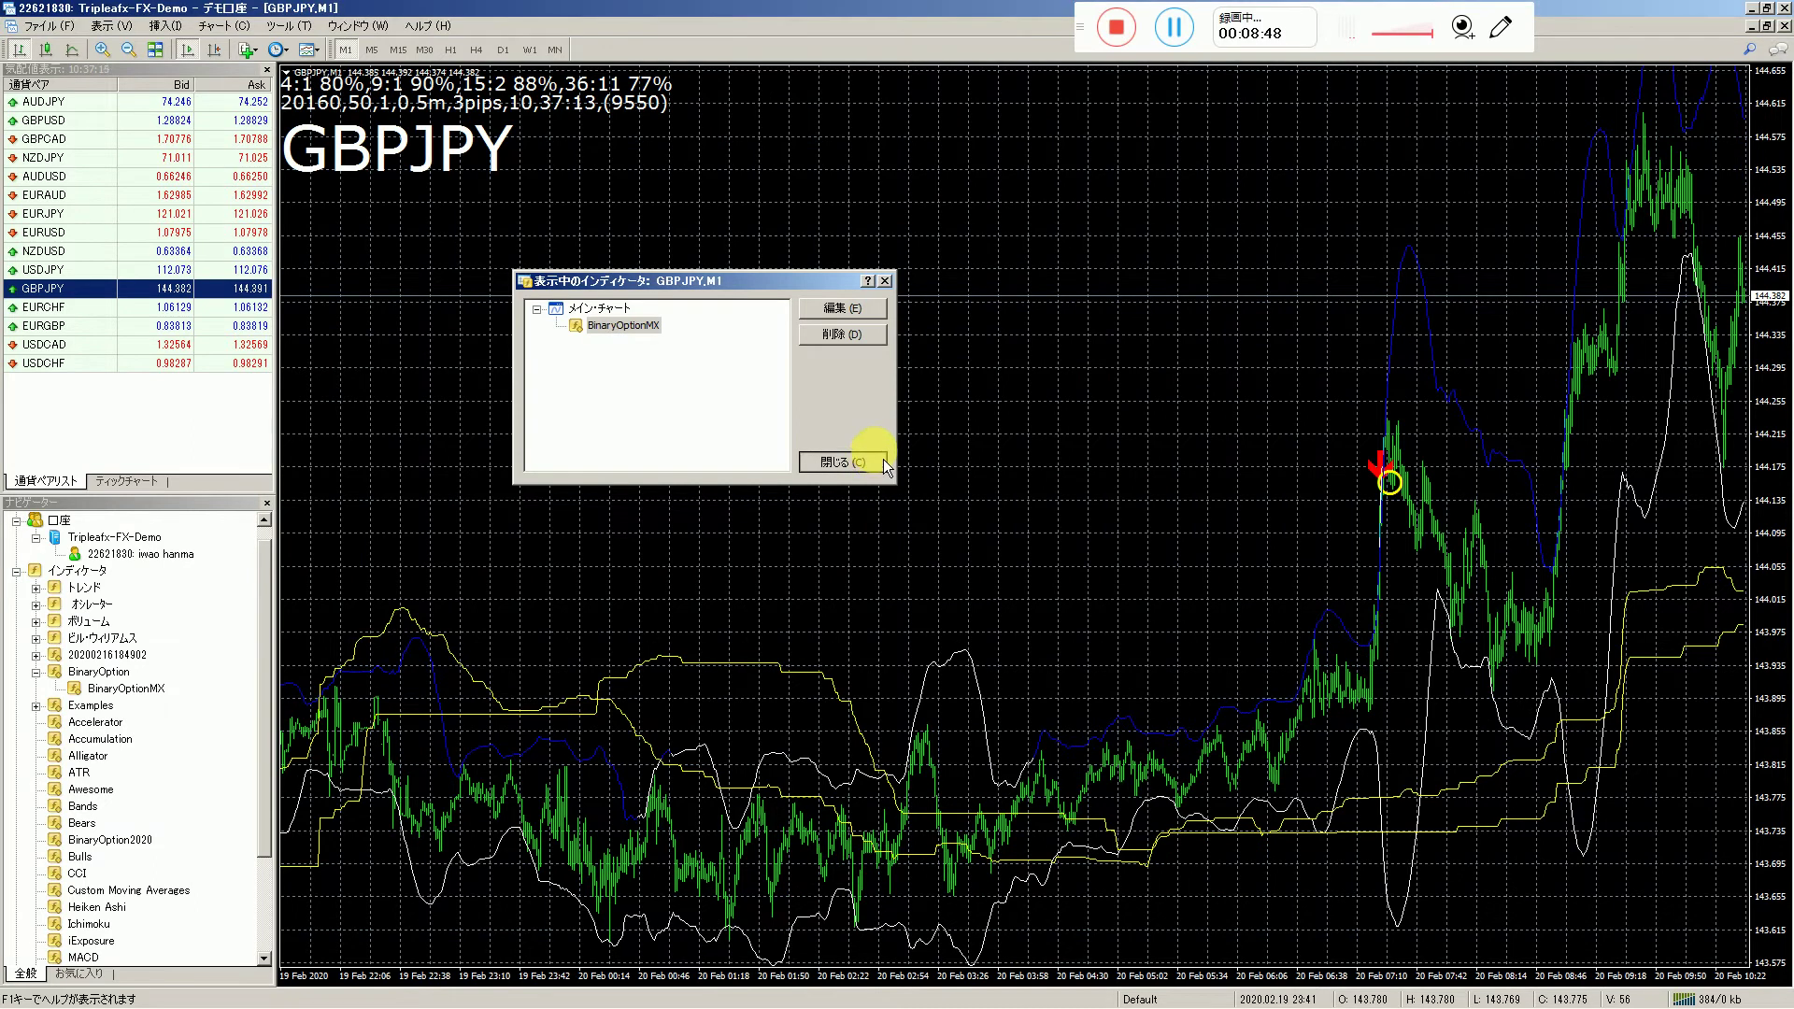
pyautogui.click(883, 460)
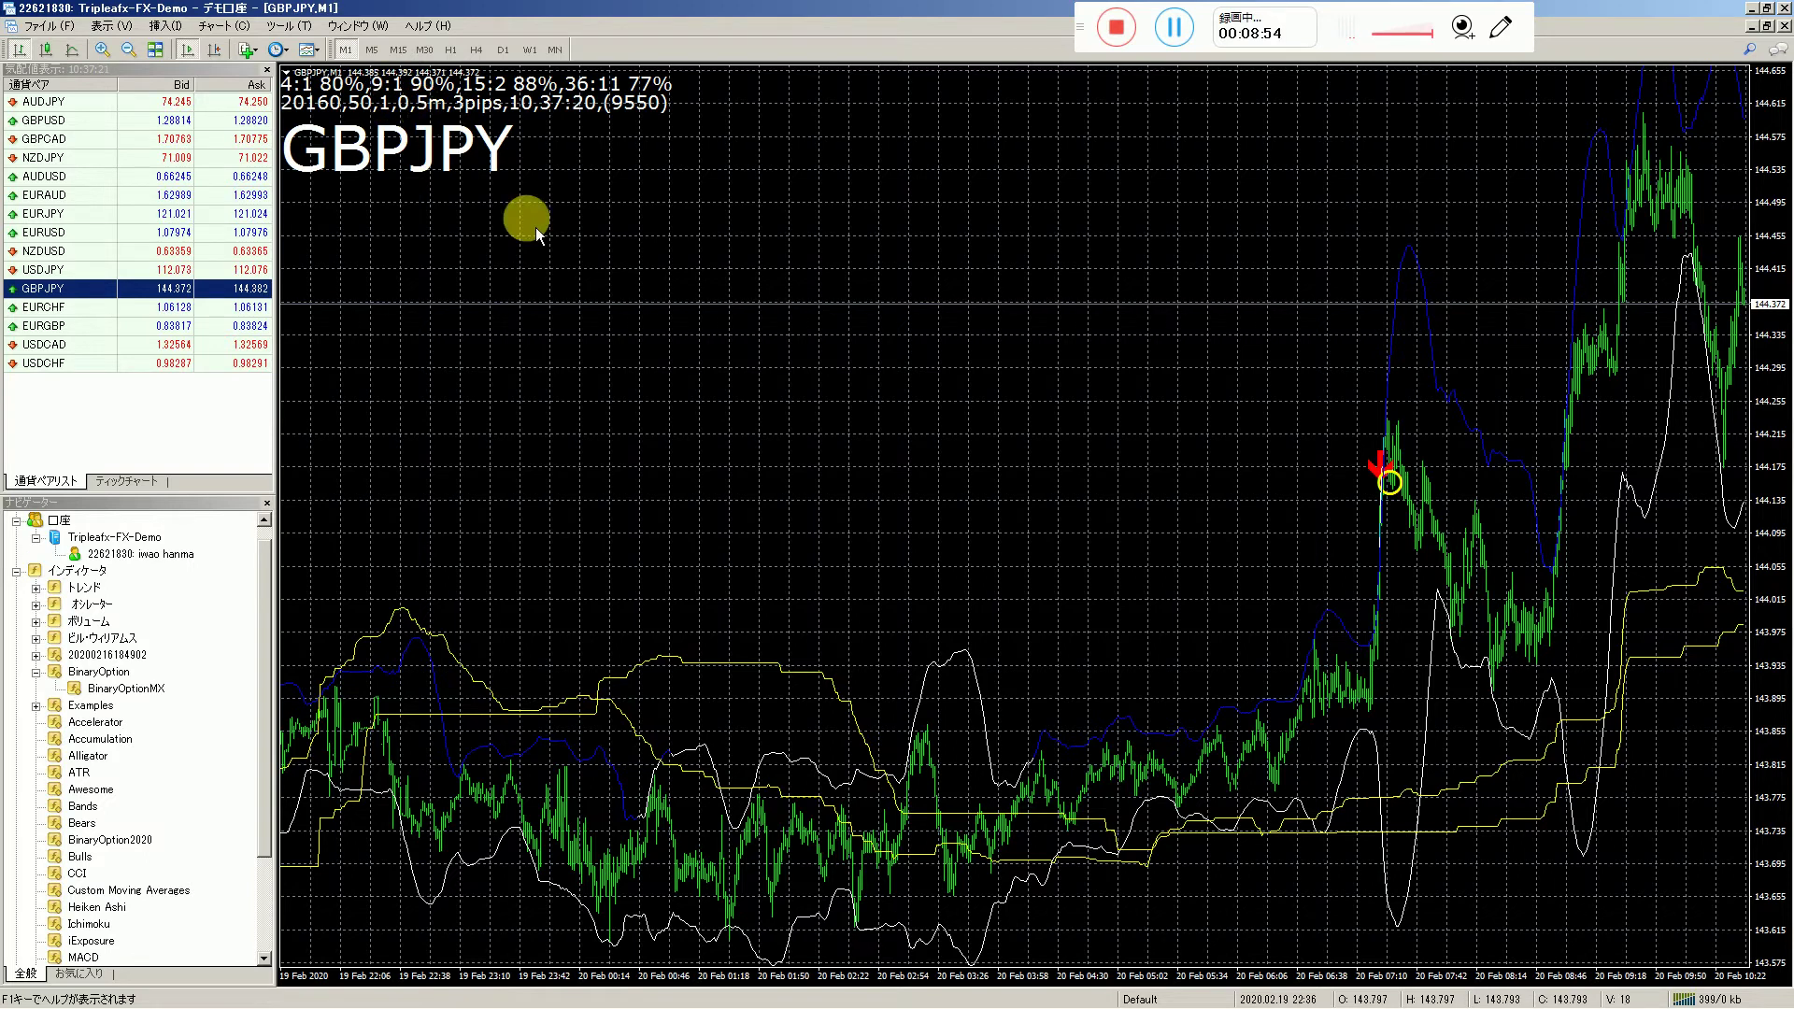
pyautogui.scroll(5, 644, 263)
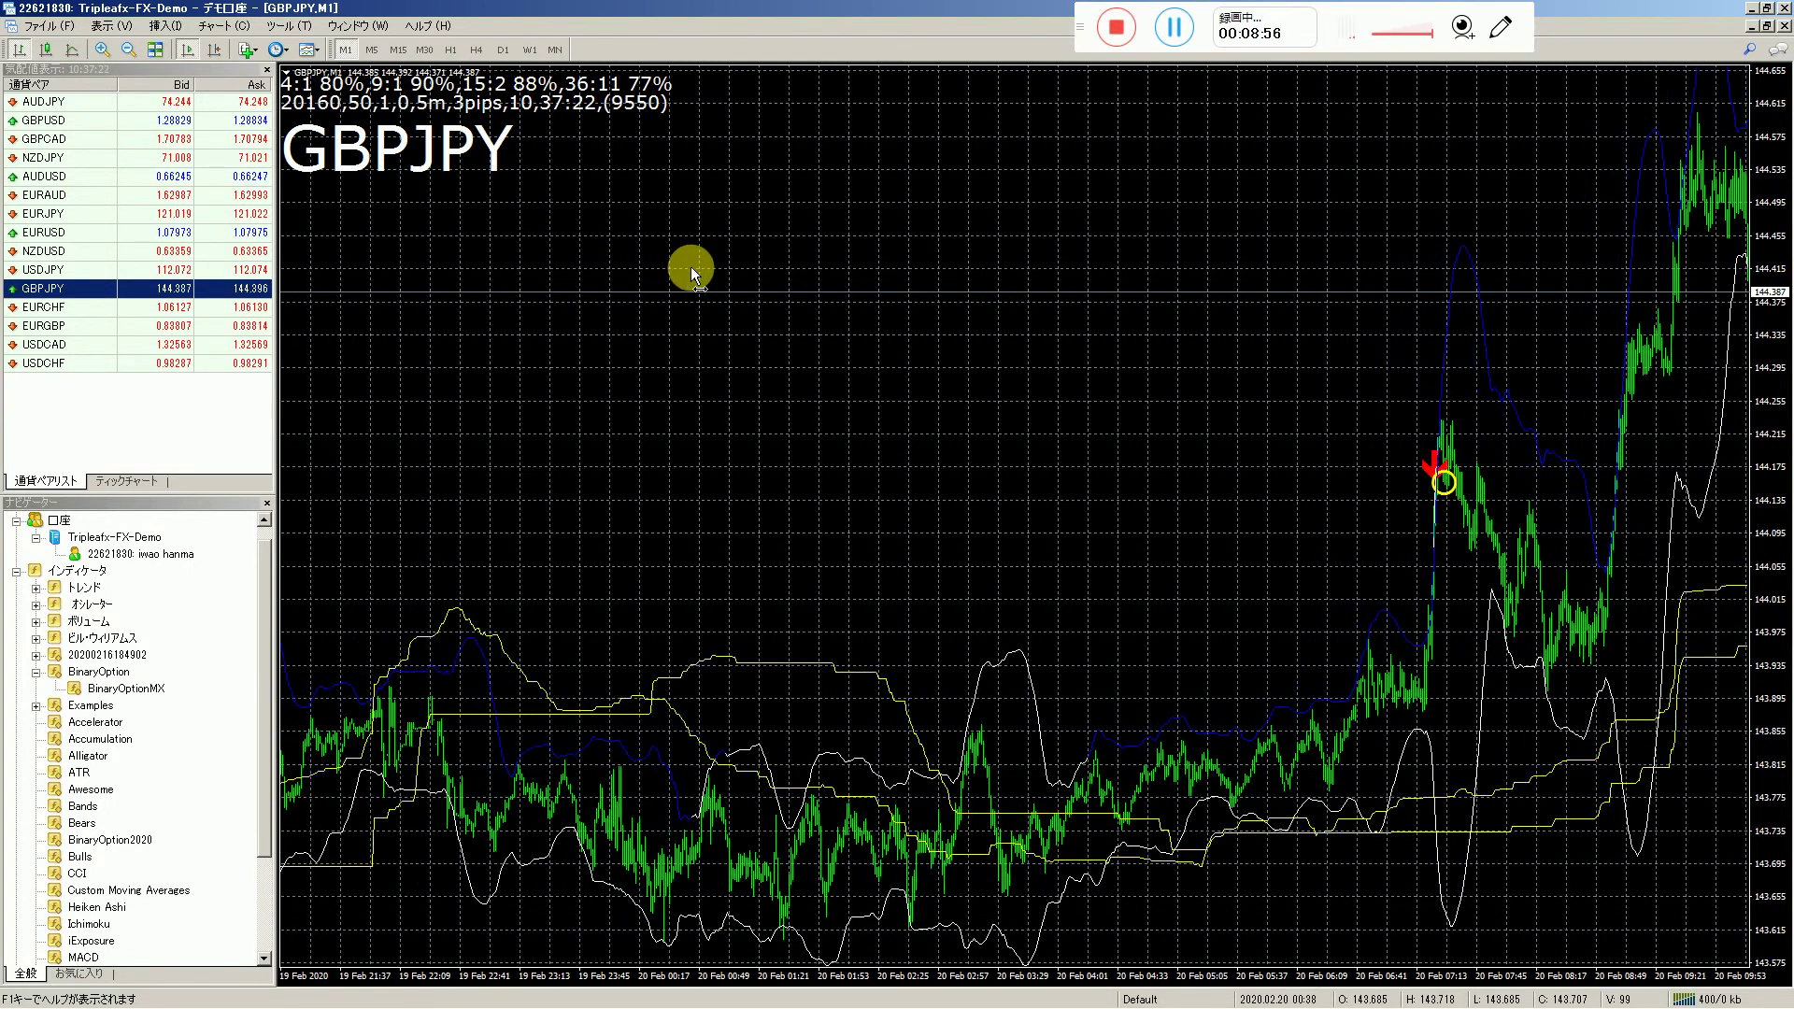
pyautogui.moveTo(557, 270); pyautogui.dragTo(491, 276)
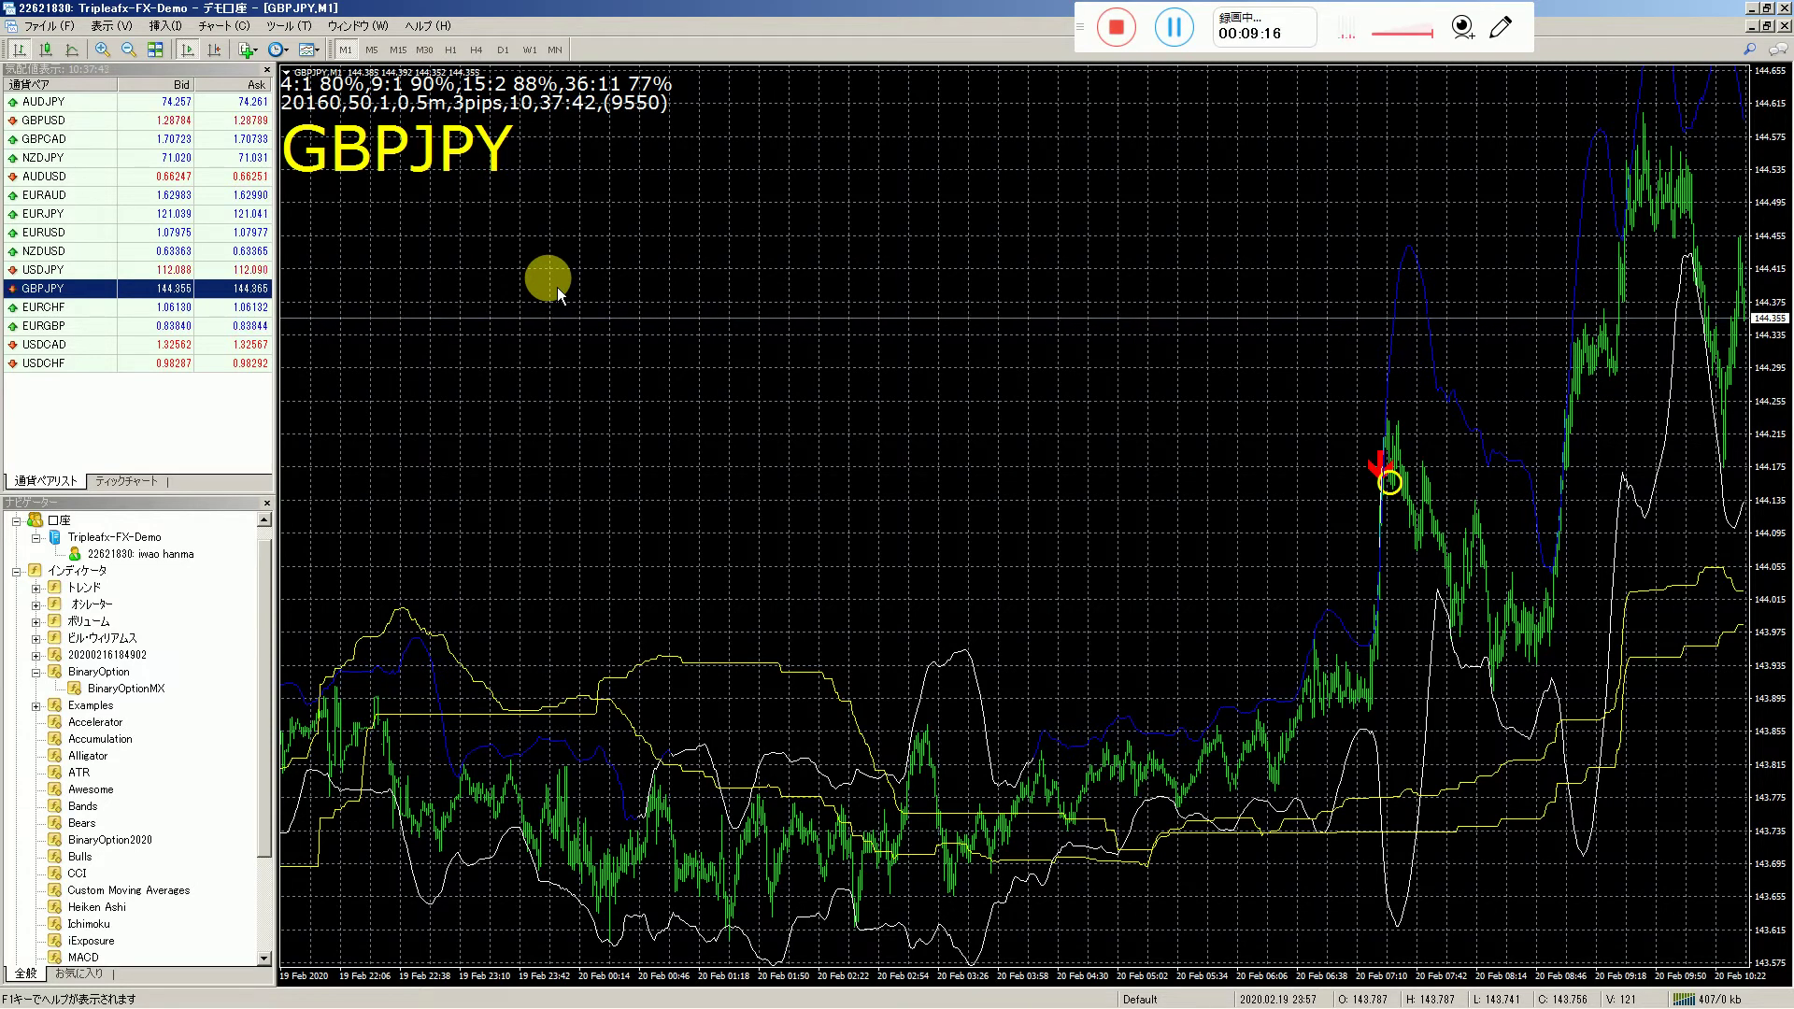
# - Open the BinaryOptionMX properties from the chart's list of displayed indicators
pyautogui.rightClick(636, 273)
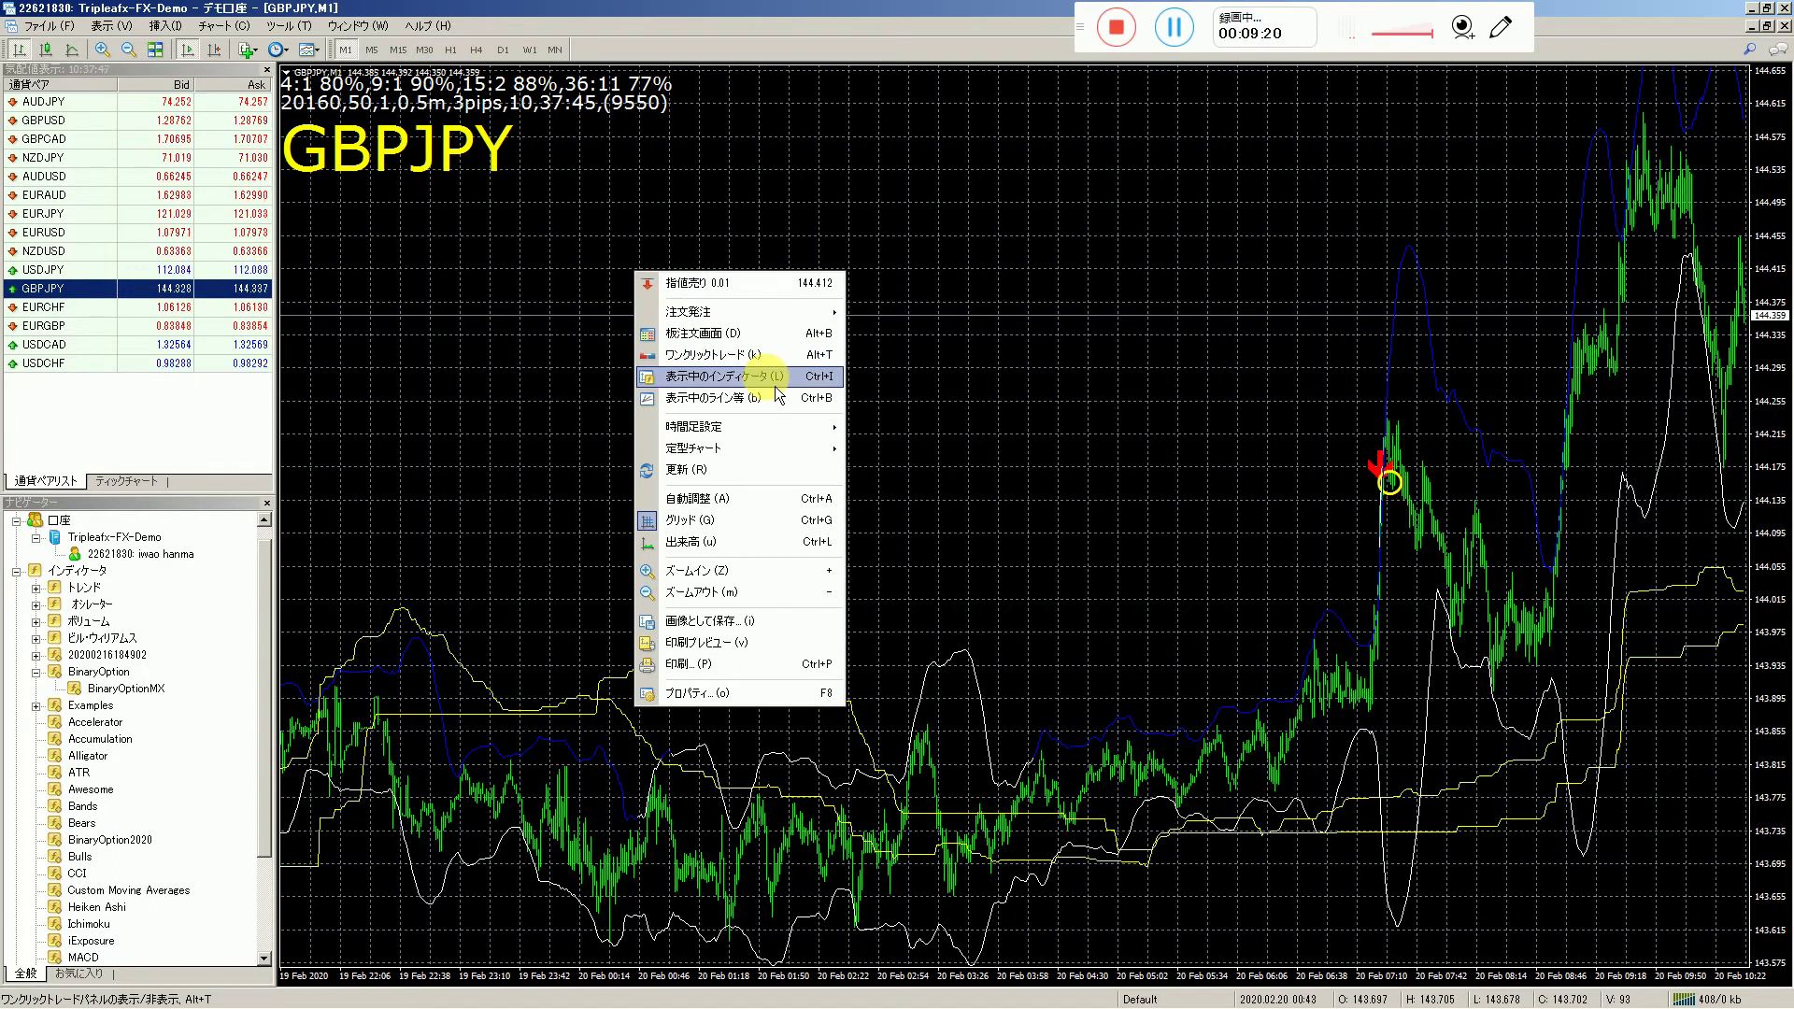
pyautogui.click(776, 381)
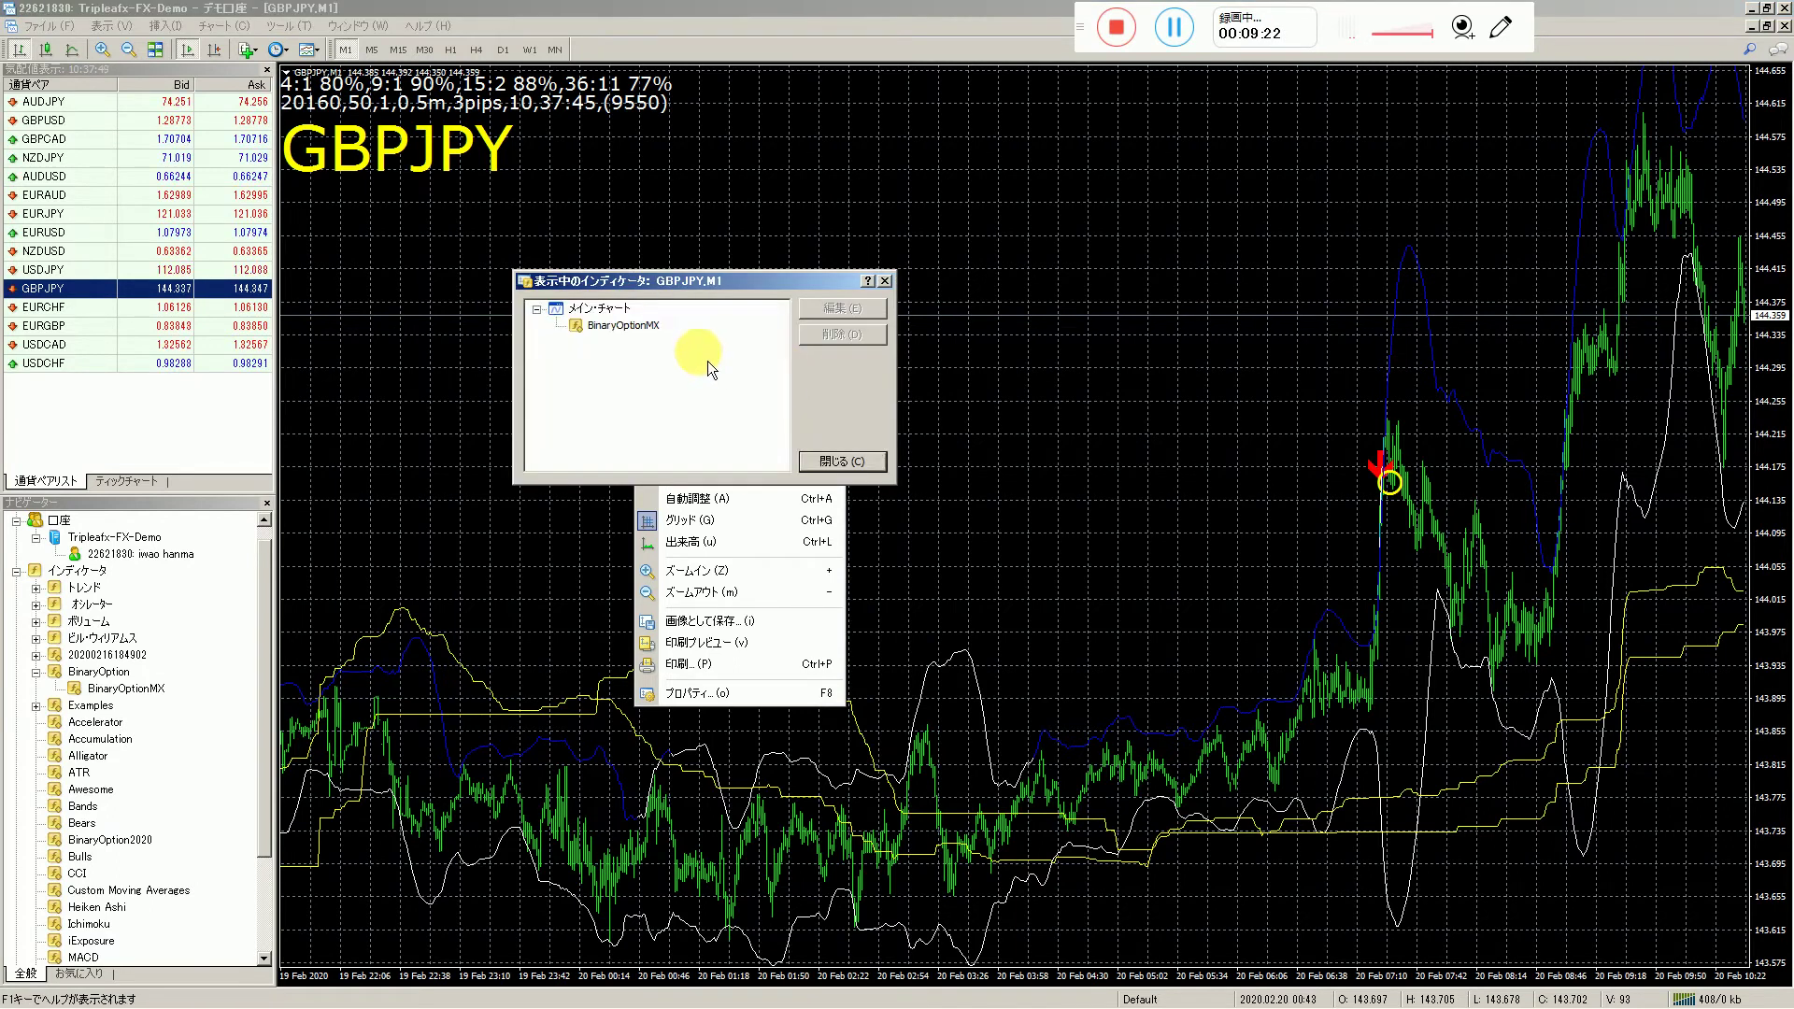
pyautogui.click(647, 331)
pyautogui.doubleClick(655, 331)
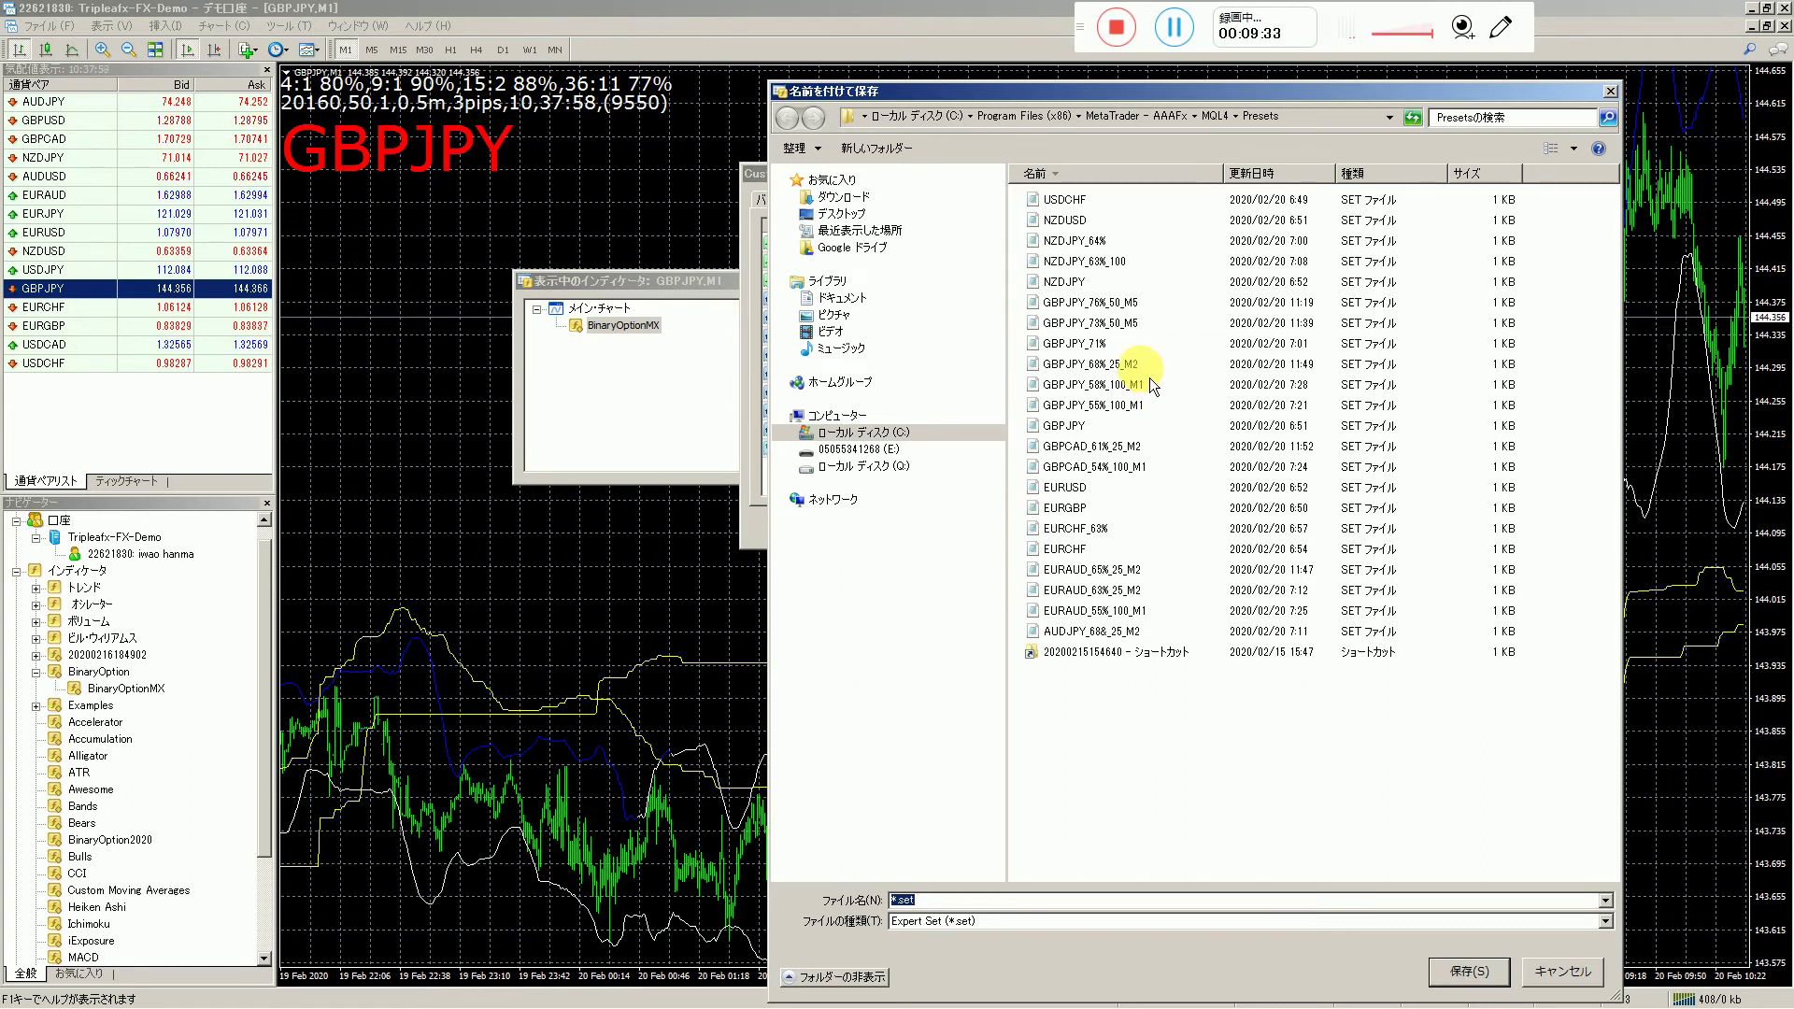
# - Save the settings as preset GBPJPY_77%_50_M5, based on GBPJPY_76%_50_M5, then close the dialogs
pyautogui.click(1141, 306)
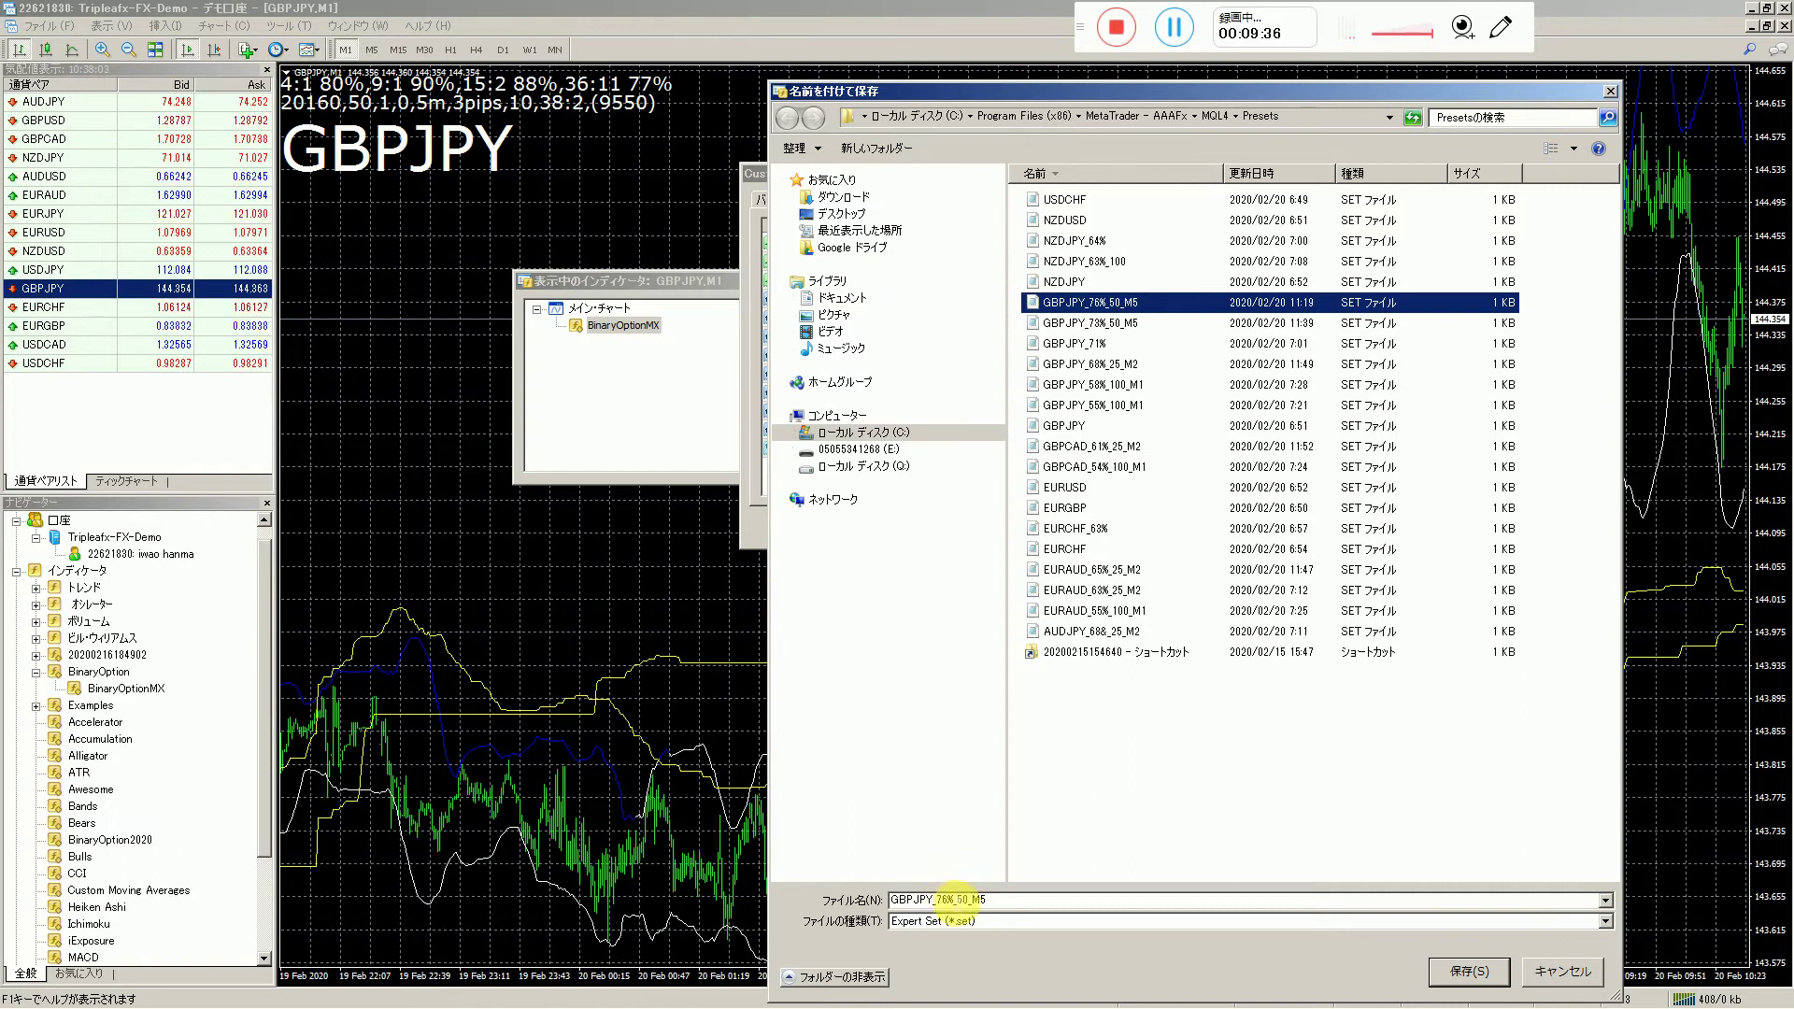
pyautogui.doubleClick(957, 900)
pyautogui.press('Left')
pyautogui.press('Left')
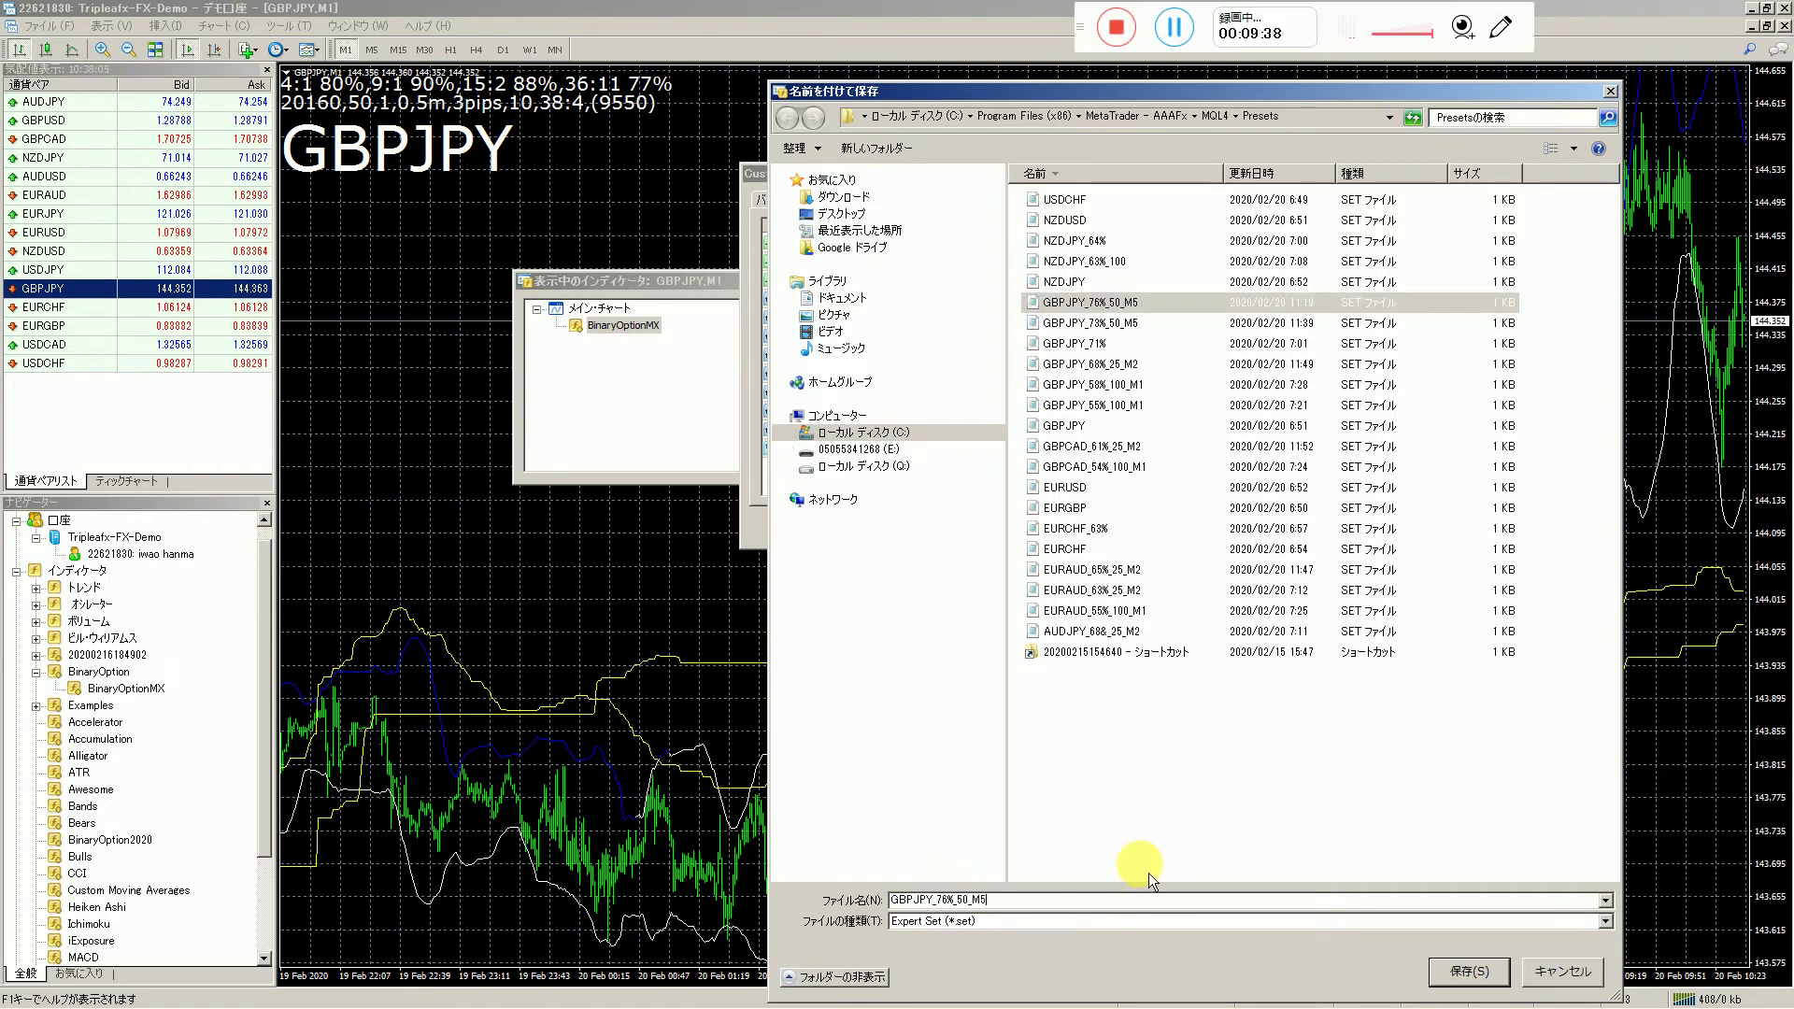
pyautogui.press('Left')
pyautogui.press('Left')
pyautogui.press('Left')
pyautogui.press('Left')
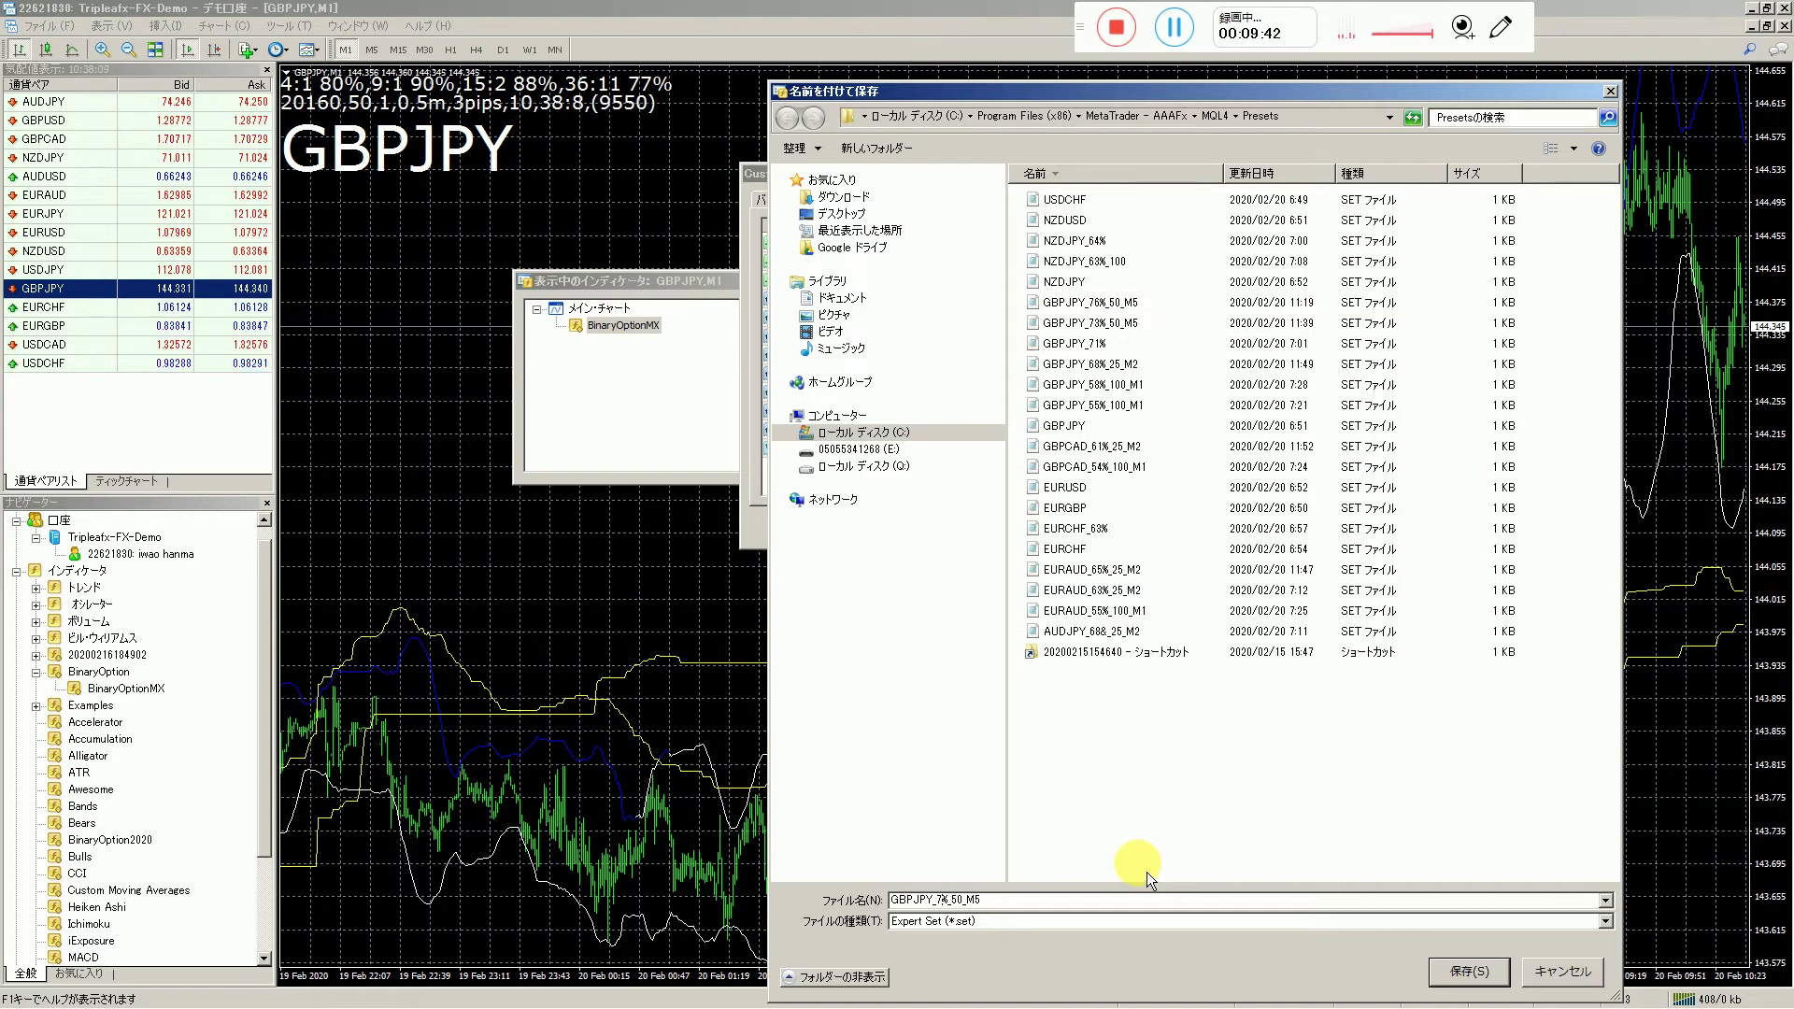
pyautogui.press('BackSpace')
pyautogui.write('7')
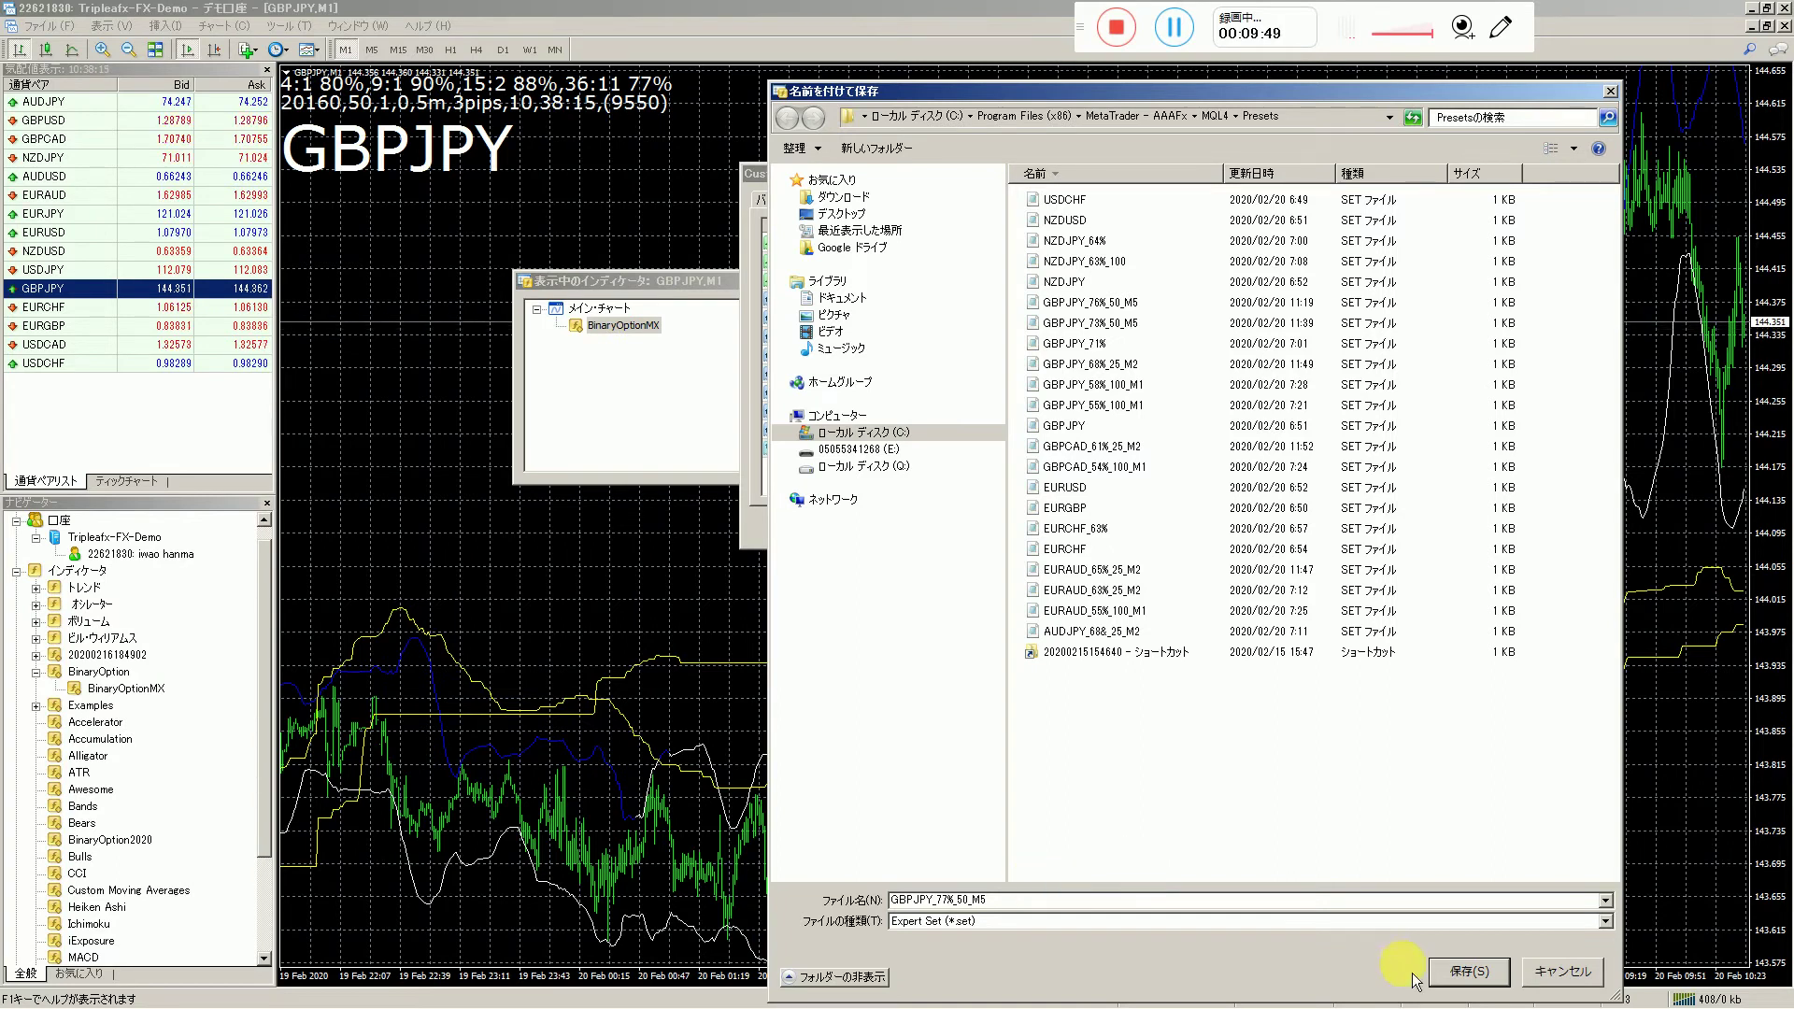
pyautogui.click(1474, 979)
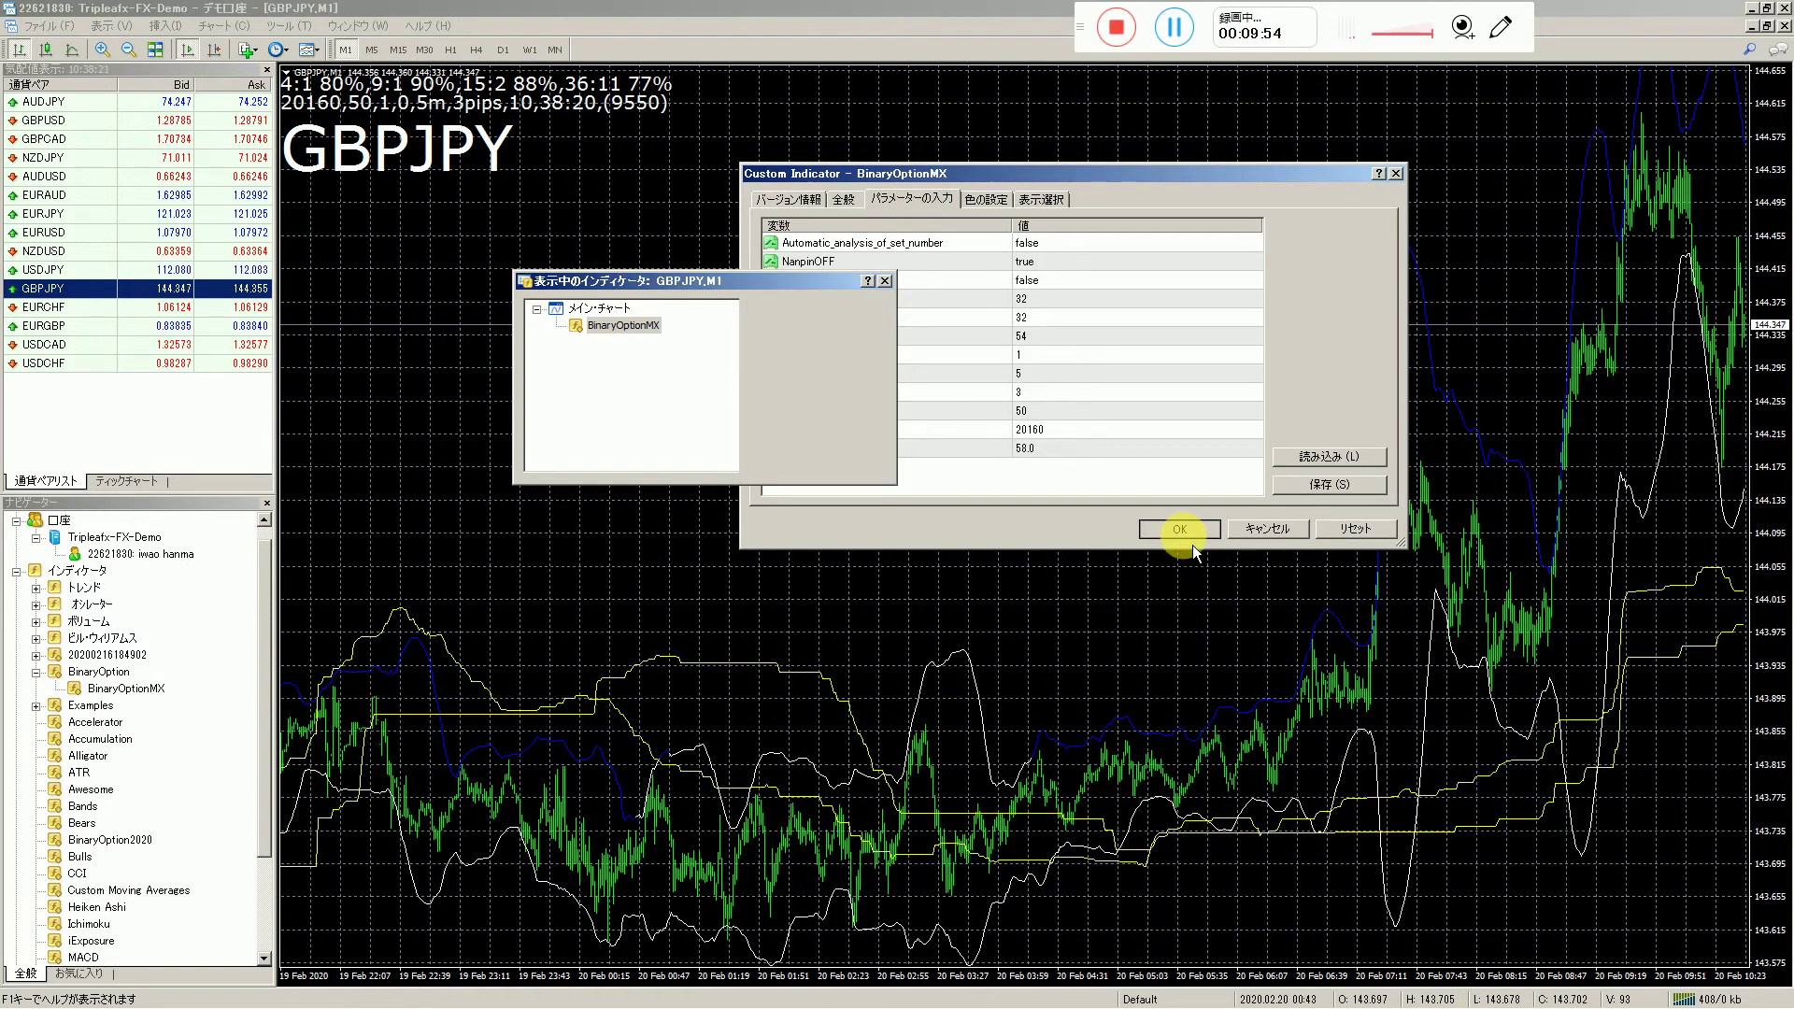
pyautogui.click(1181, 531)
pyautogui.click(876, 469)
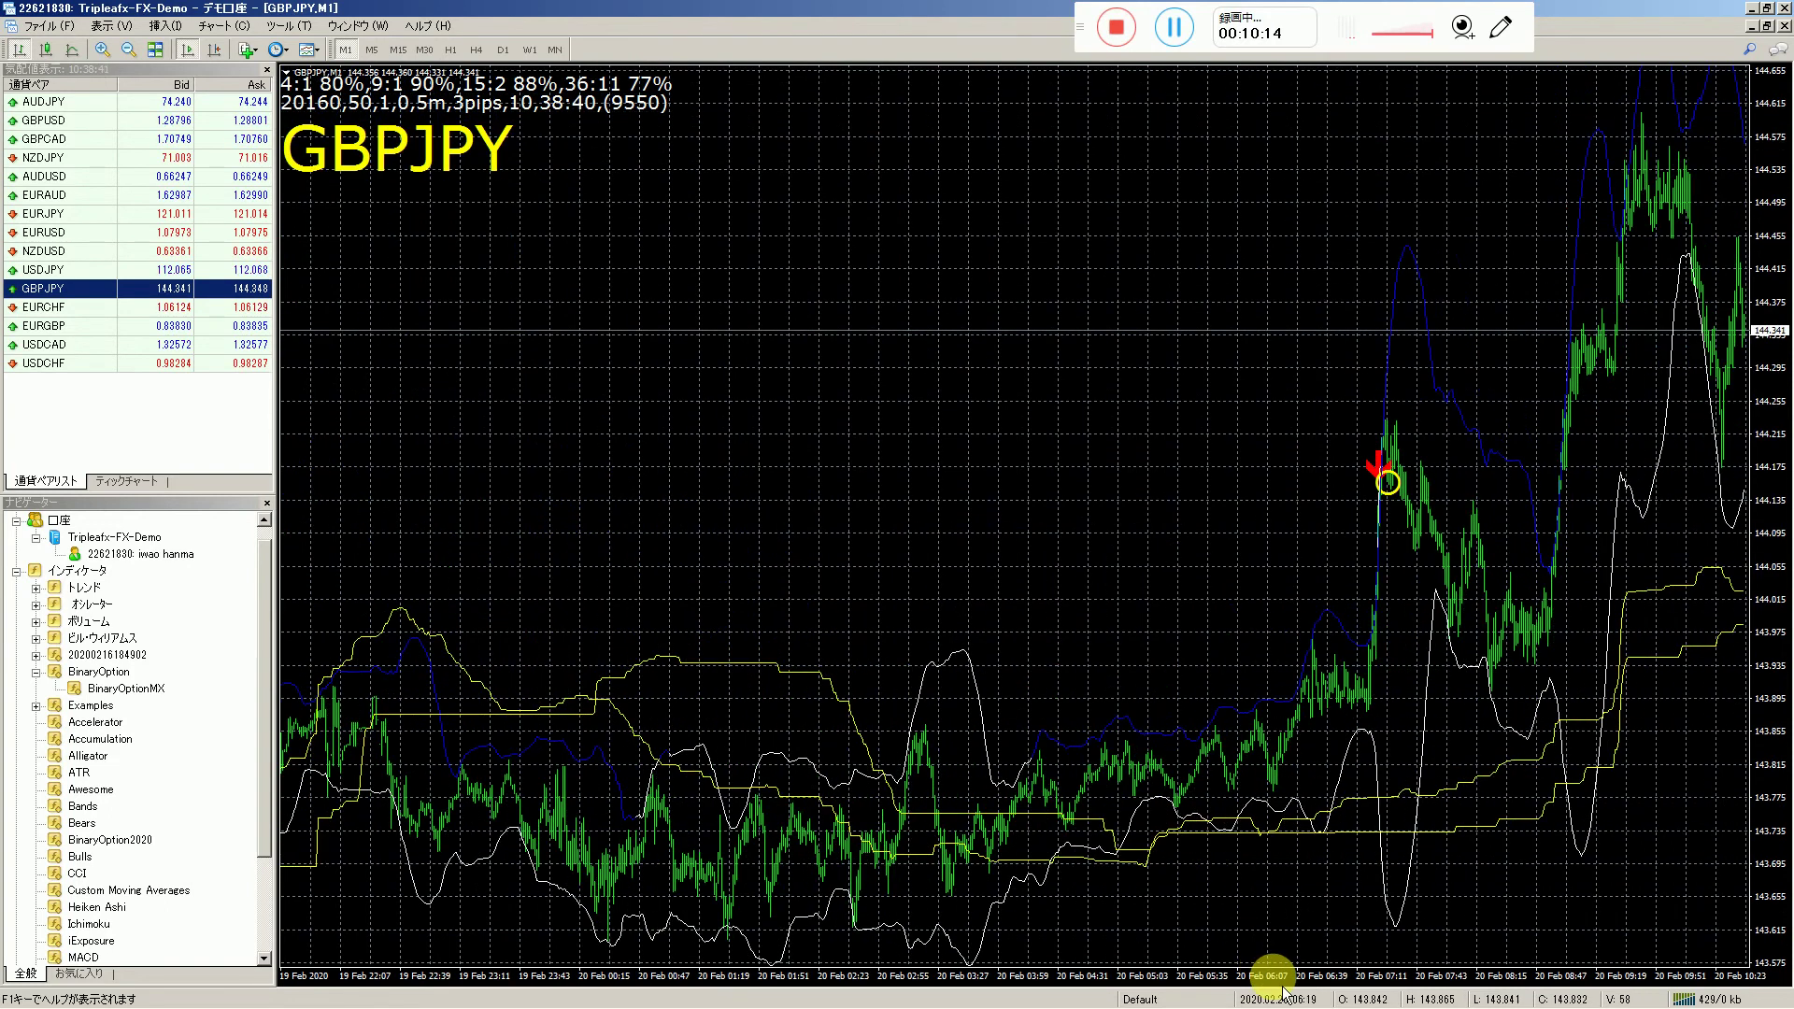
# - Zoom the chart out to about twice the time span and pan it to end near 20 Feb 10:05
pyautogui.moveTo(1270, 973); pyautogui.dragTo(1249, 972)
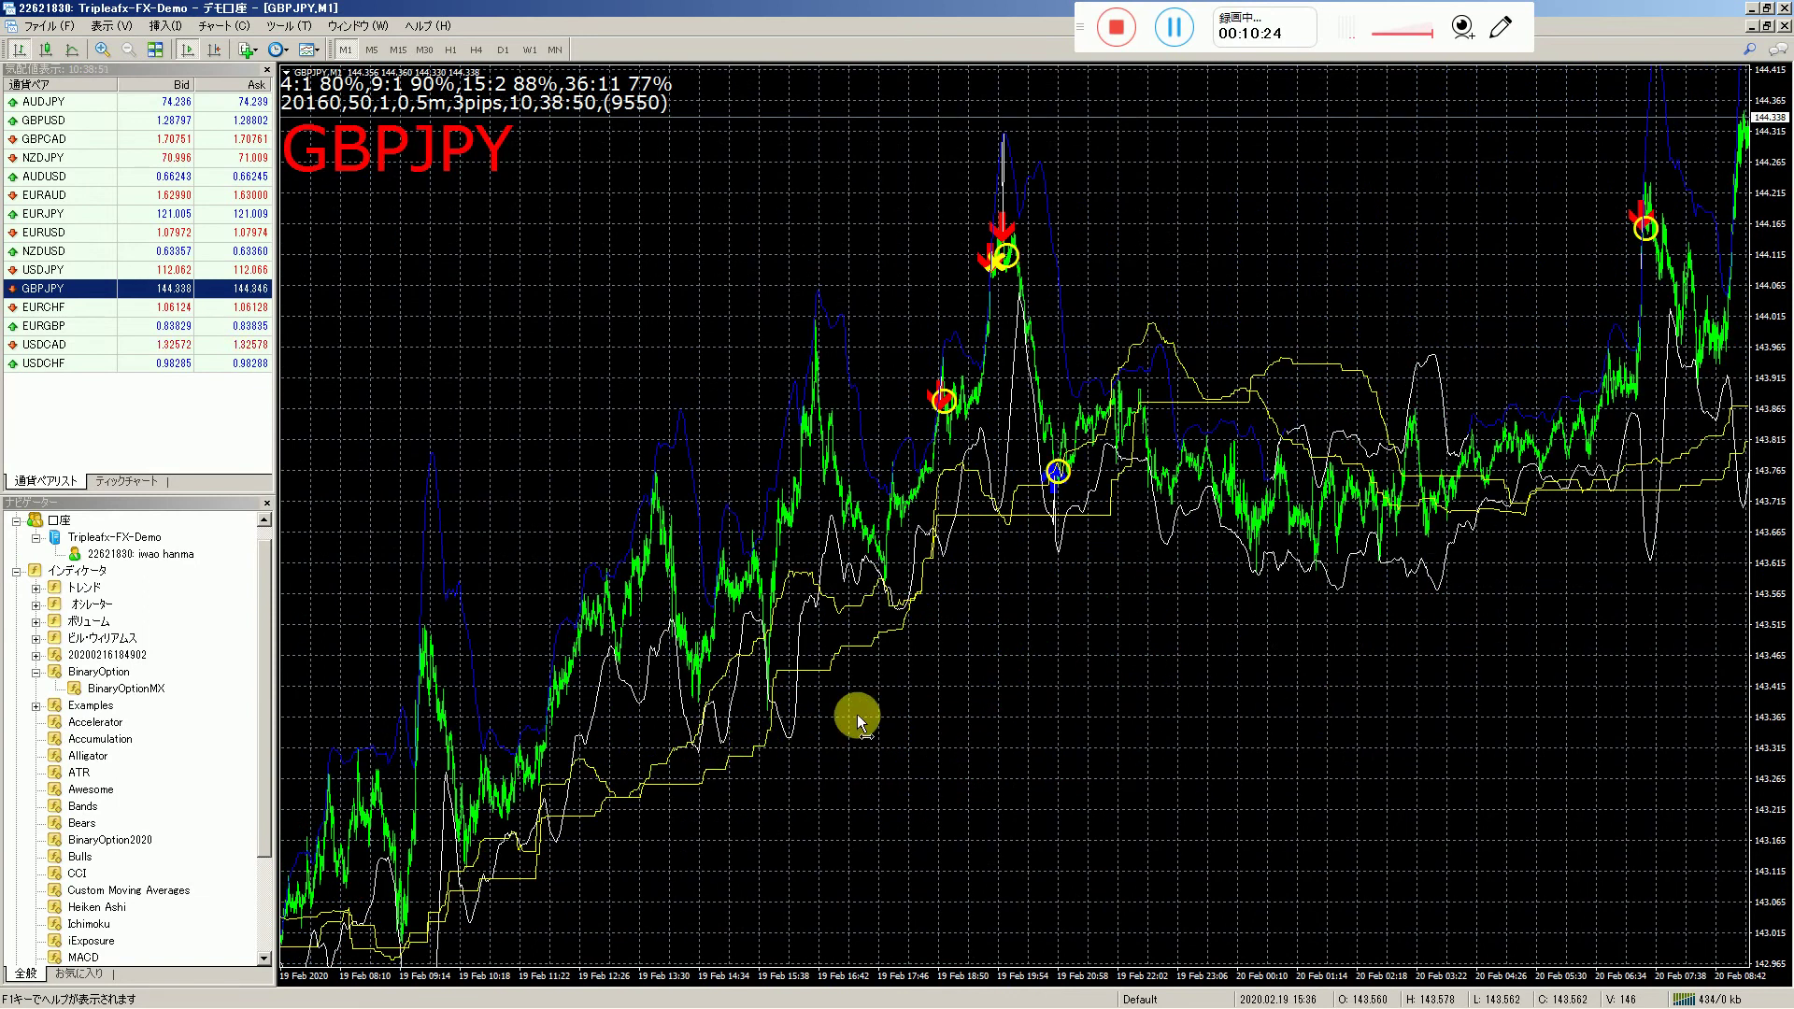
pyautogui.moveTo(853, 713); pyautogui.dragTo(895, 692)
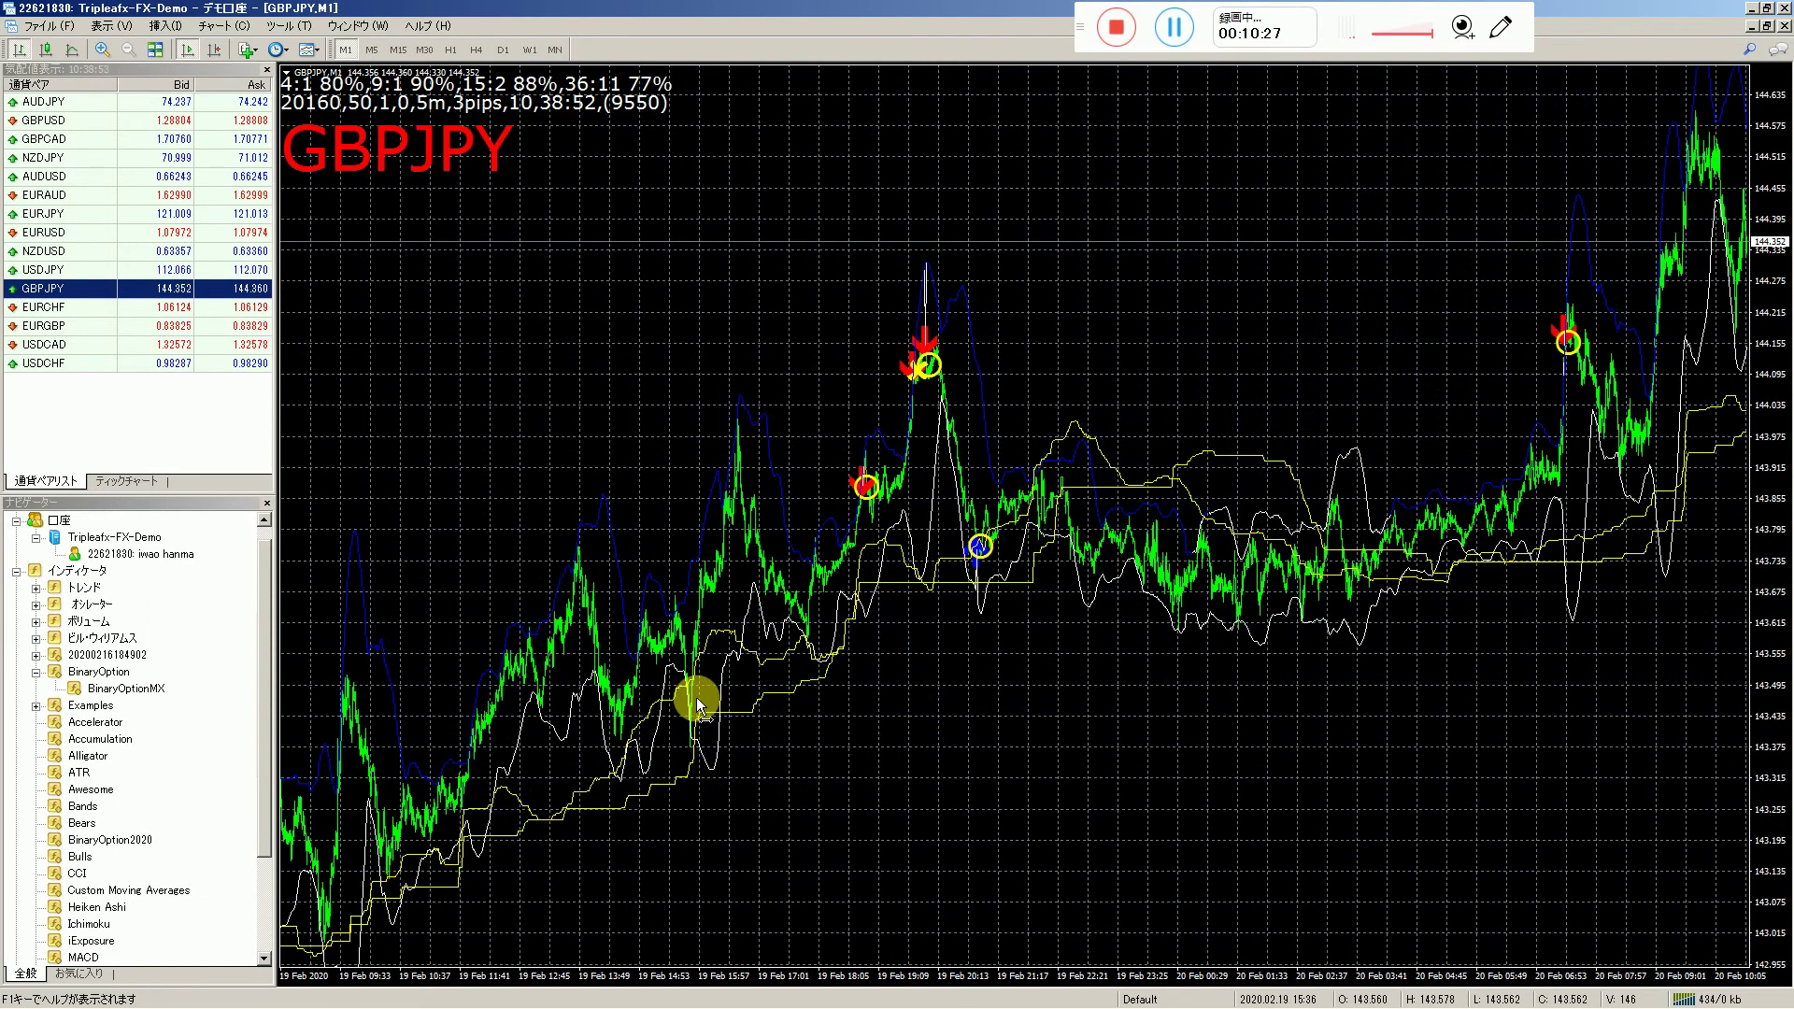